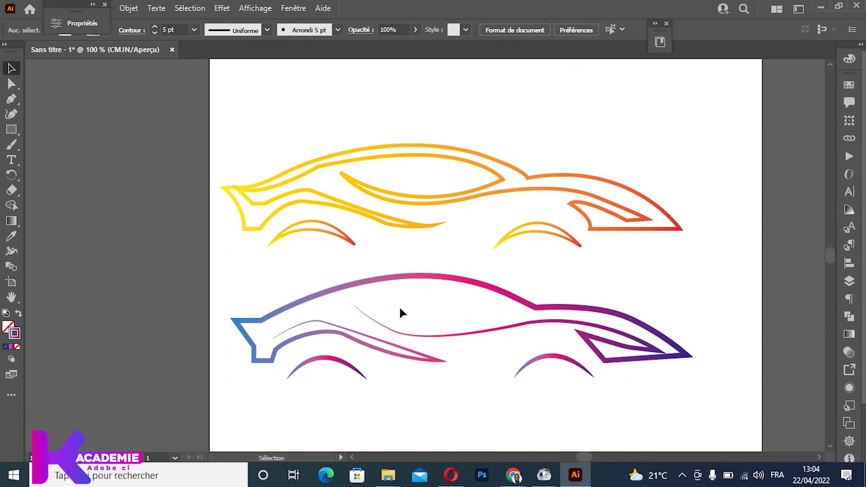
Marquee-select both car outline drawings on the artboard to move them higher
drag(219, 90, 684, 277)
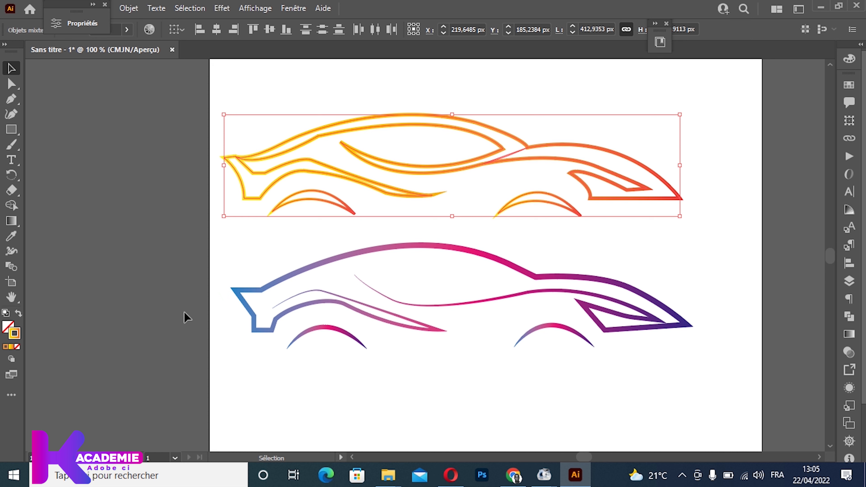
Nudge the pink-purple car down and shift the yellow-orange car slightly upward
click(620, 280)
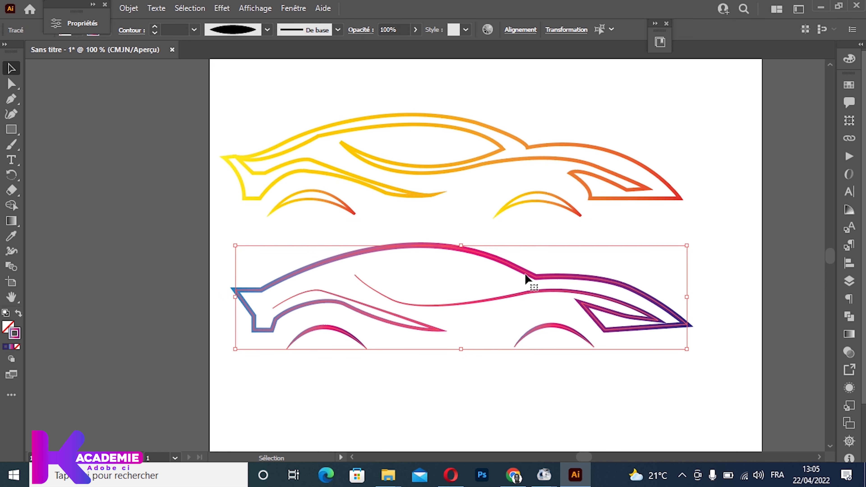
key(ctrl+z)
click(348, 243)
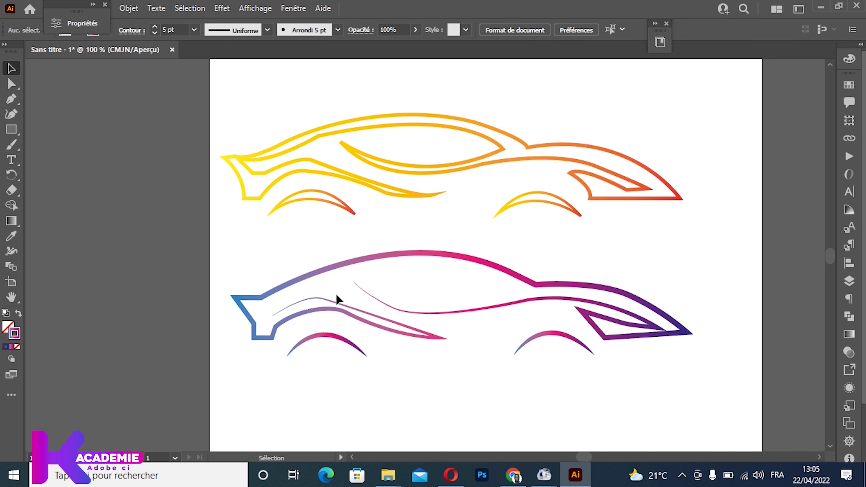
drag(468, 167, 476, 153)
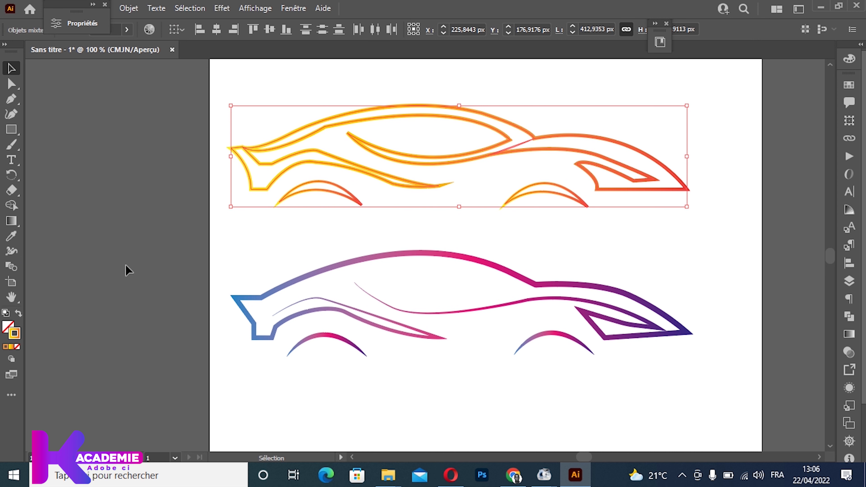
Try the Pen tool and rearrange the toolbar, then reselect the pink-purple car with the Selection tool
click(11, 99)
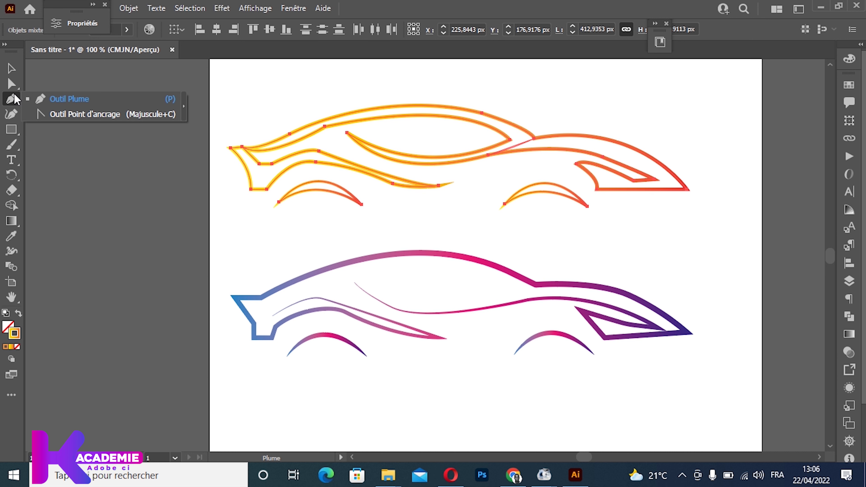
click(66, 99)
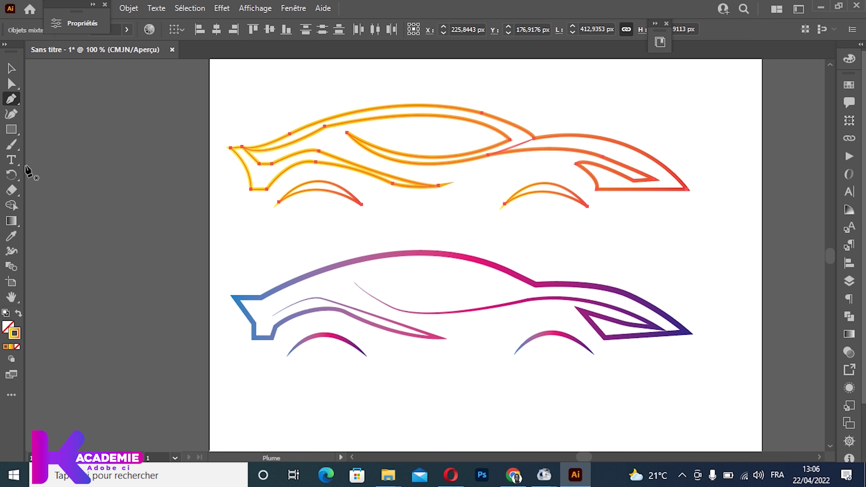
click(10, 98)
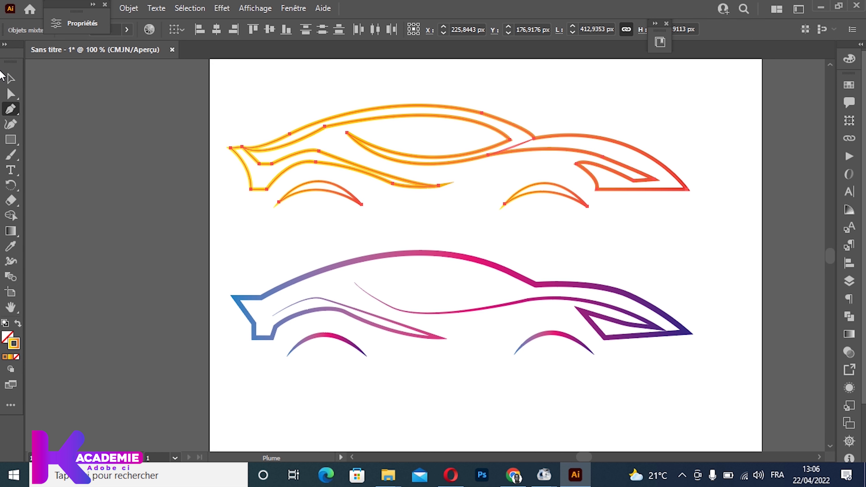
drag(14, 55, 10, 82)
mouse_move(19, 50)
mouse_down()
mouse_move(45, 68)
mouse_move(1, 57)
mouse_move(8, 60)
mouse_up()
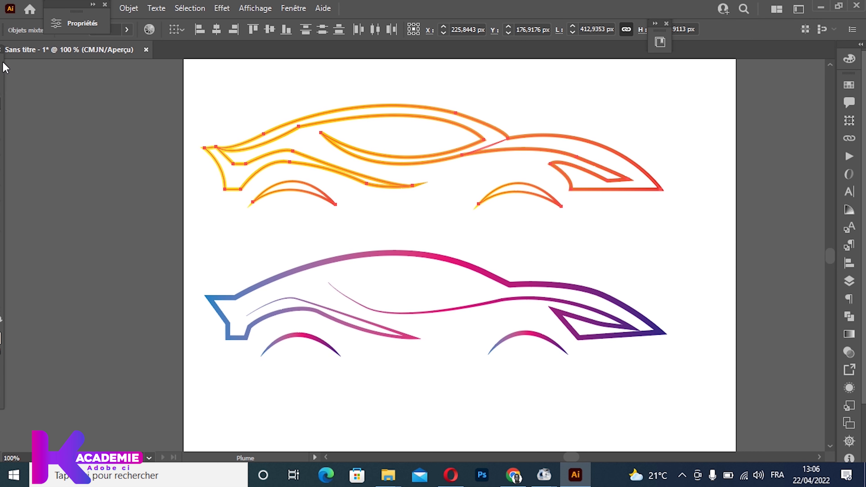
key(v)
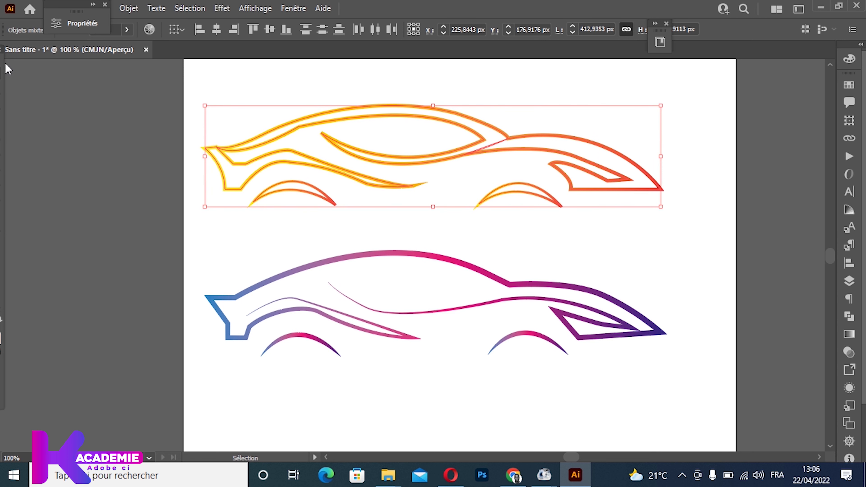
key(i)
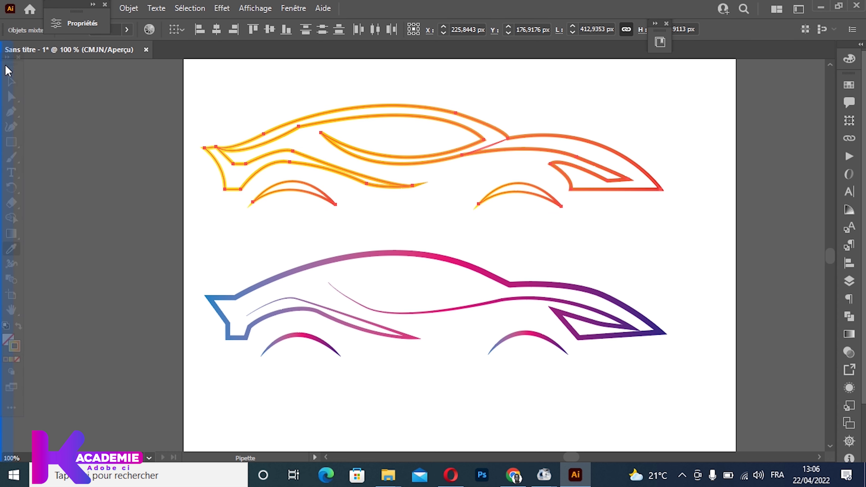
drag(4, 62, 4, 75)
click(10, 68)
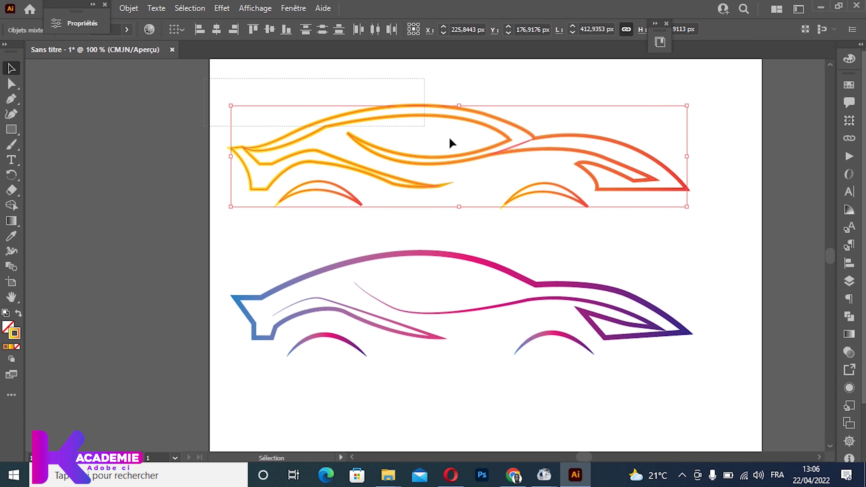
click(572, 339)
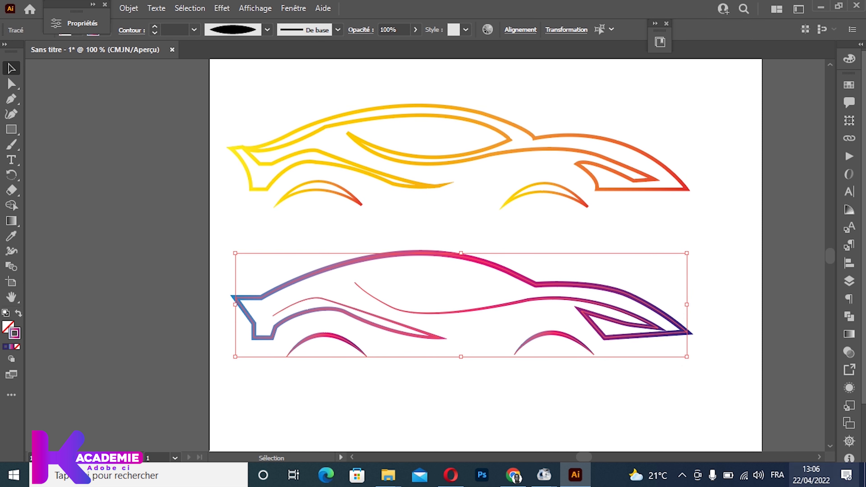
Switch to Chrome and scroll through the Google Images 'Logo complexe' results
click(517, 475)
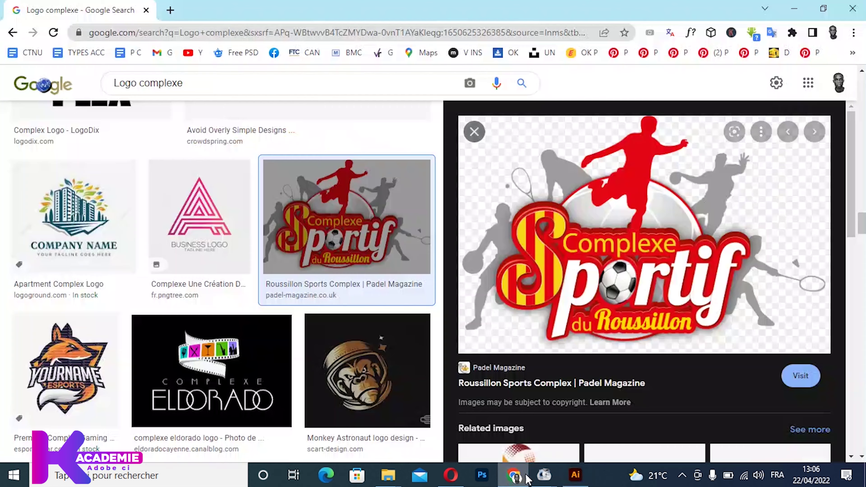
scroll(605, 348, down, 2)
scroll(605, 348, up, 2)
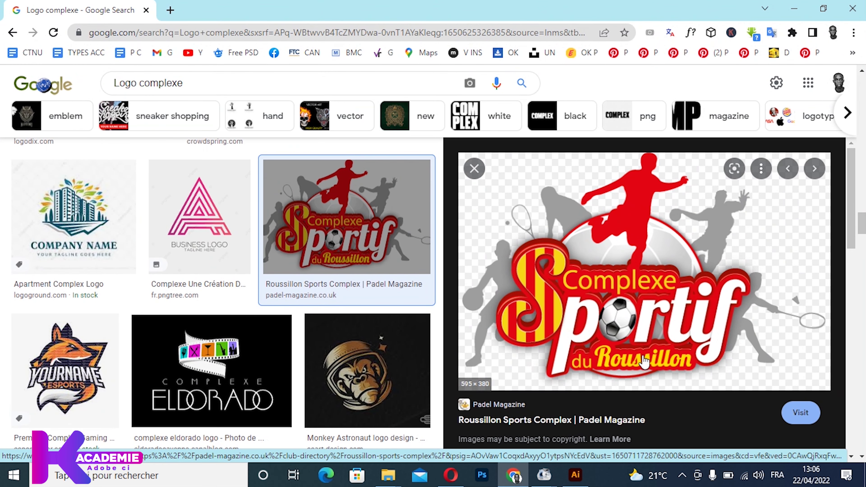
scroll(645, 362, down, 5)
scroll(642, 348, up, 5)
scroll(593, 324, down, 3)
scroll(592, 312, up, 3)
In a new tab, go to Google and search for 'wireframe logo'
click(170, 10)
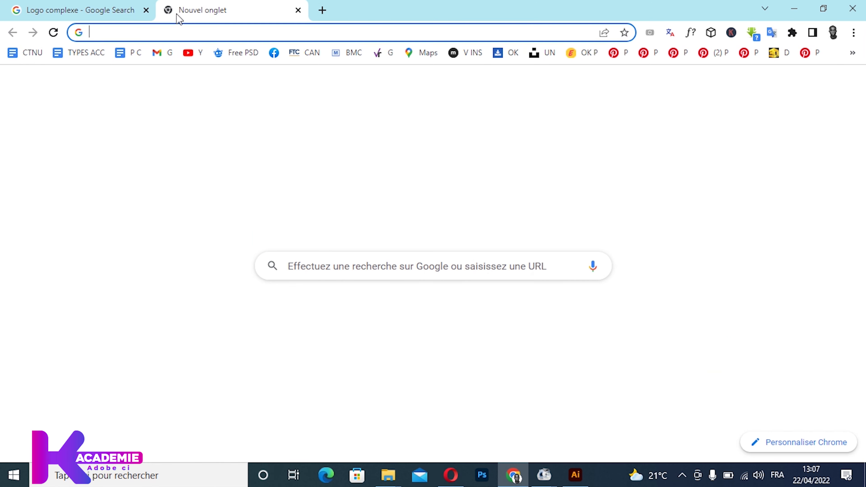
text(google.com)
key(Return)
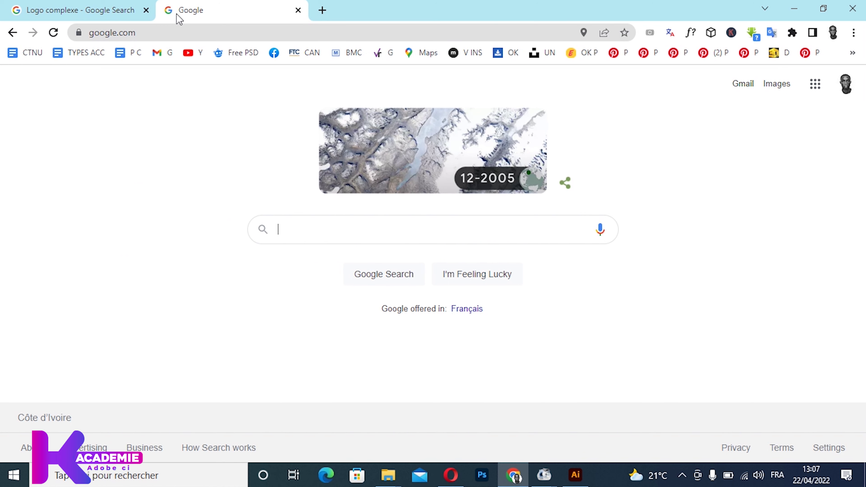
text(wi)
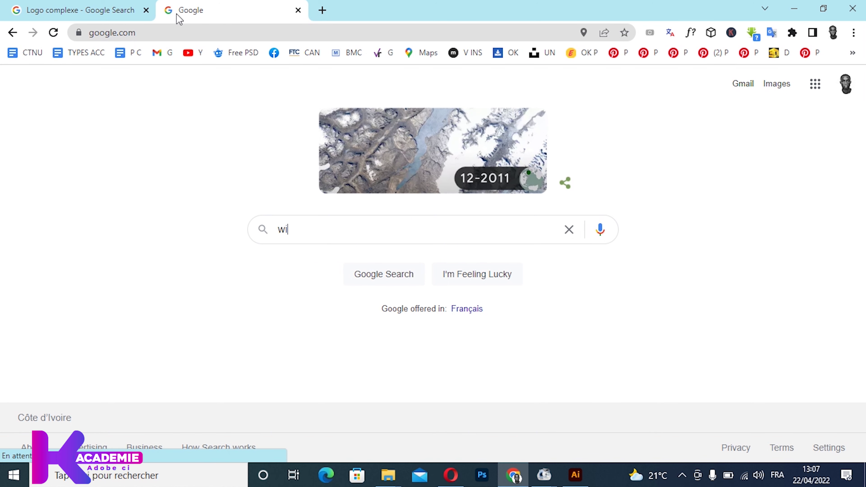
text(refra)
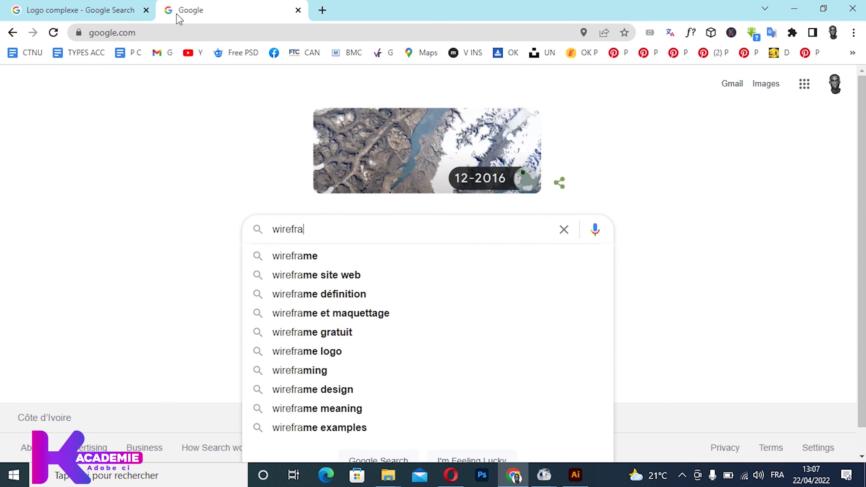
text(me logo)
key(Return)
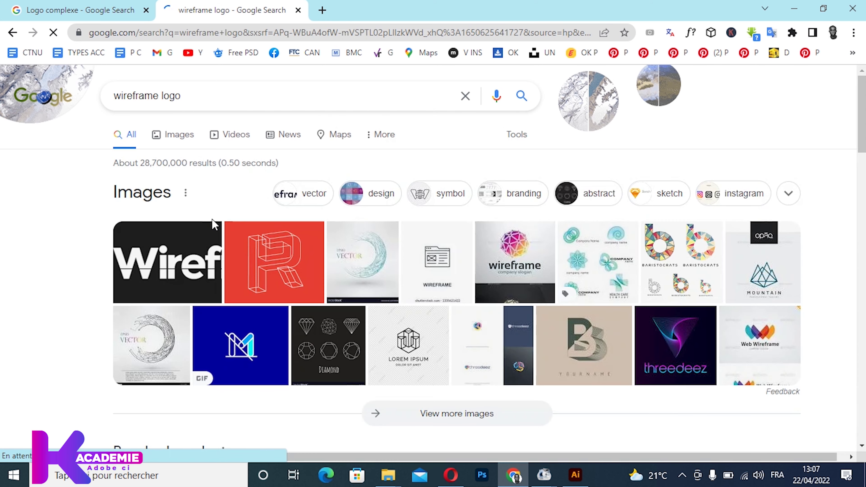
scroll(241, 277, down, 1)
scroll(176, 92, down, 2)
scroll(177, 92, up, 3)
Show image results, back out of a stray balsamiq suggestion, and preview the red wireframe R logo
click(184, 137)
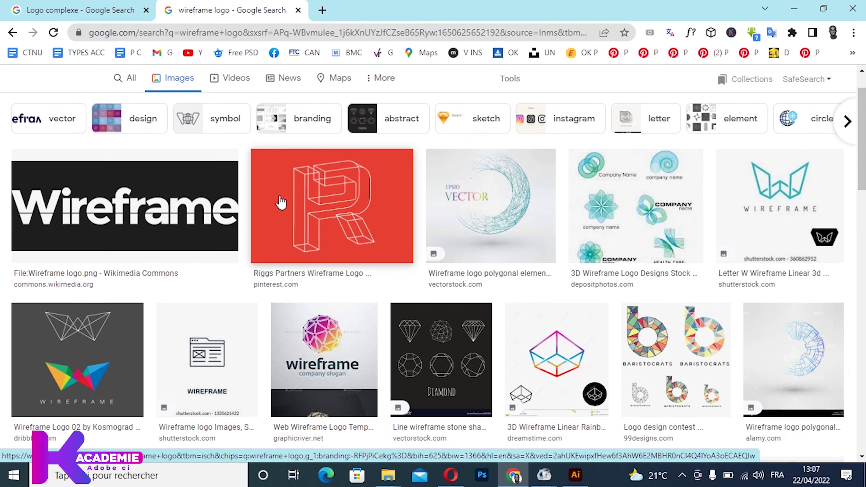
scroll(282, 196, down, 2)
click(282, 198)
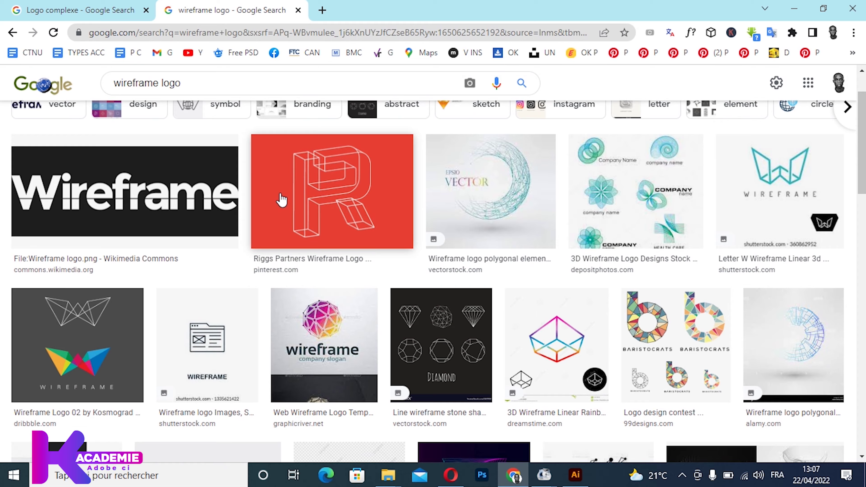
scroll(283, 201, down, 3)
scroll(286, 205, up, 3)
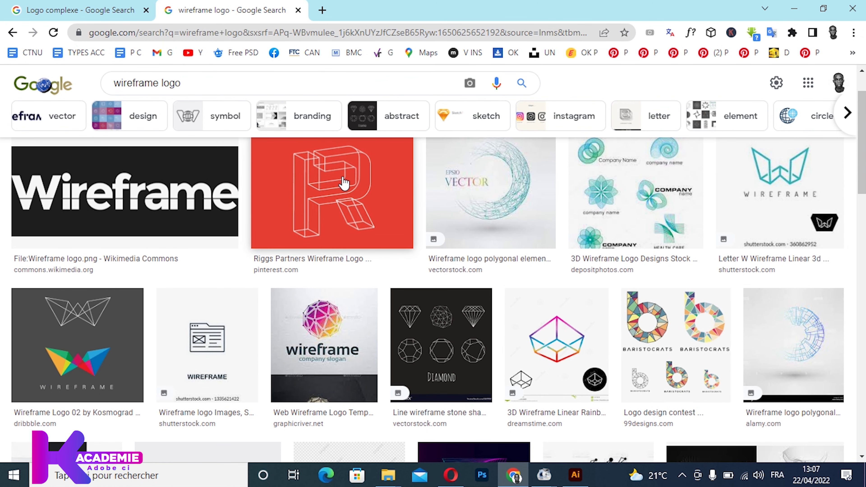
click(325, 197)
text(balsamiq)
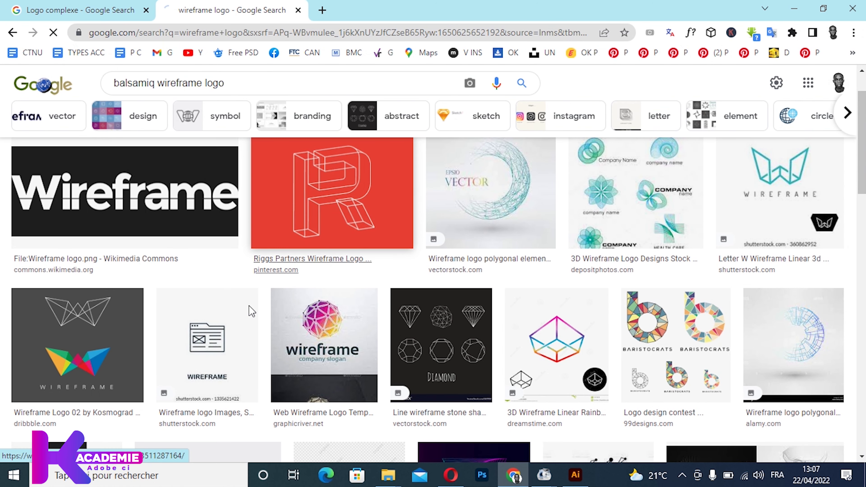
click(13, 33)
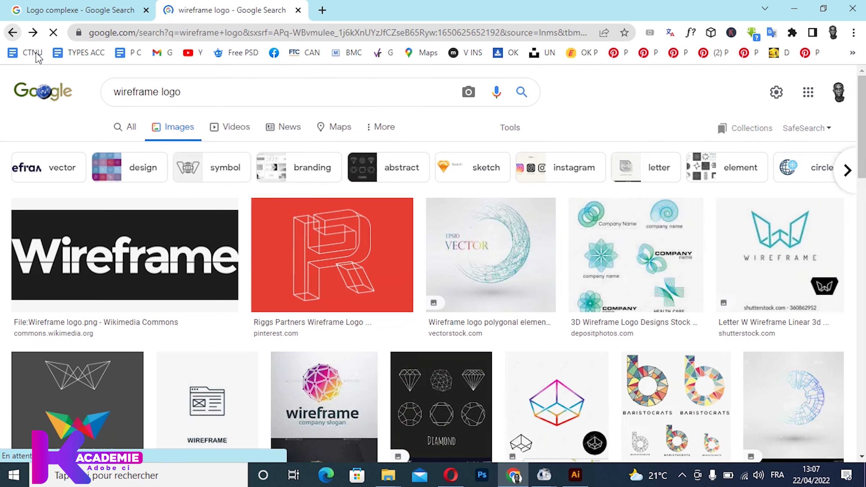
scroll(313, 252, down, 3)
click(311, 251)
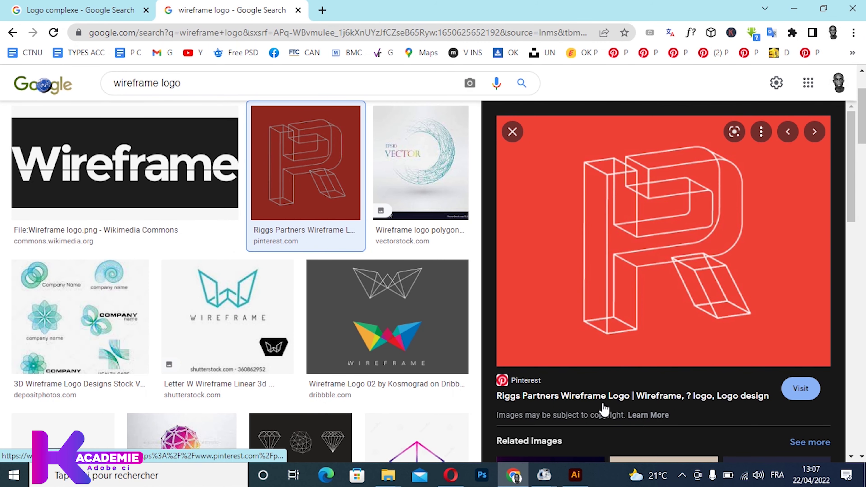
mouse_move(663, 240)
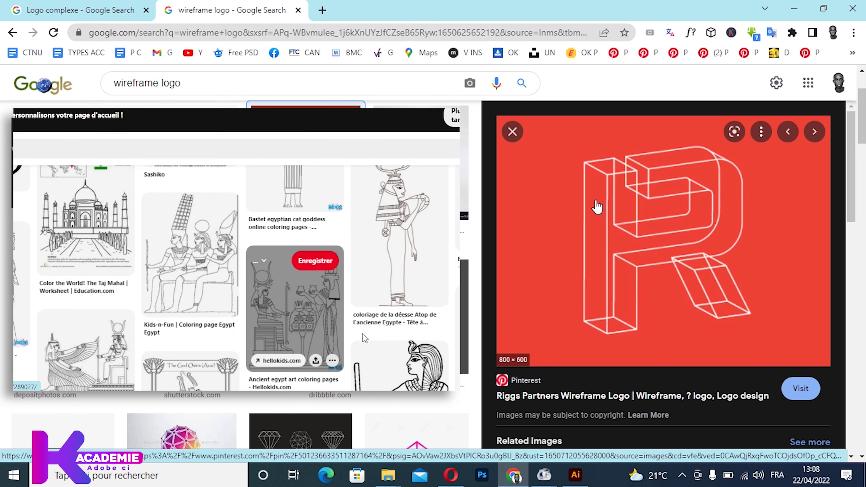
Scroll the wireframe results, then return to the 'Logo complexe' tab beside the Roussillon logo preview
scroll(526, 312, down, 5)
scroll(527, 312, down, 5)
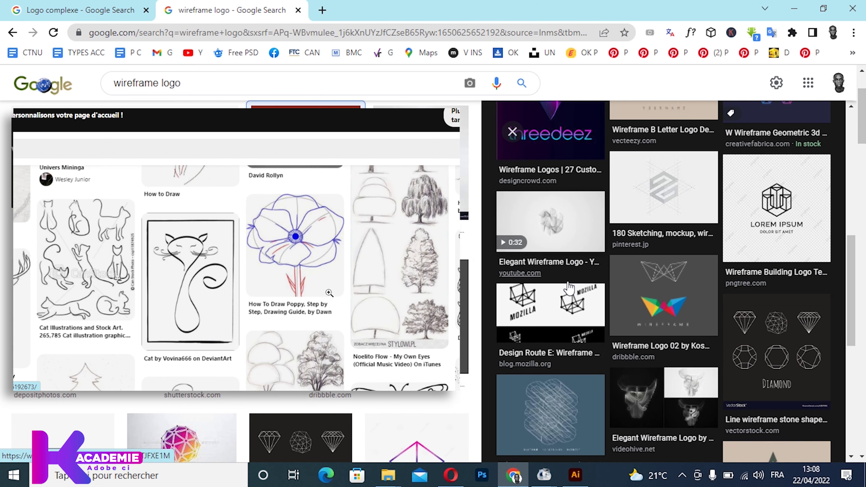
scroll(542, 292, down, 3)
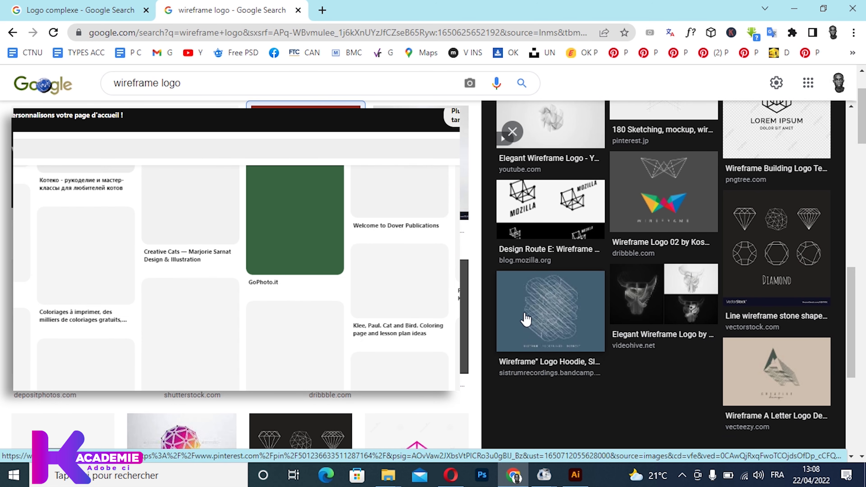
scroll(403, 278, down, 2)
scroll(403, 278, up, 3)
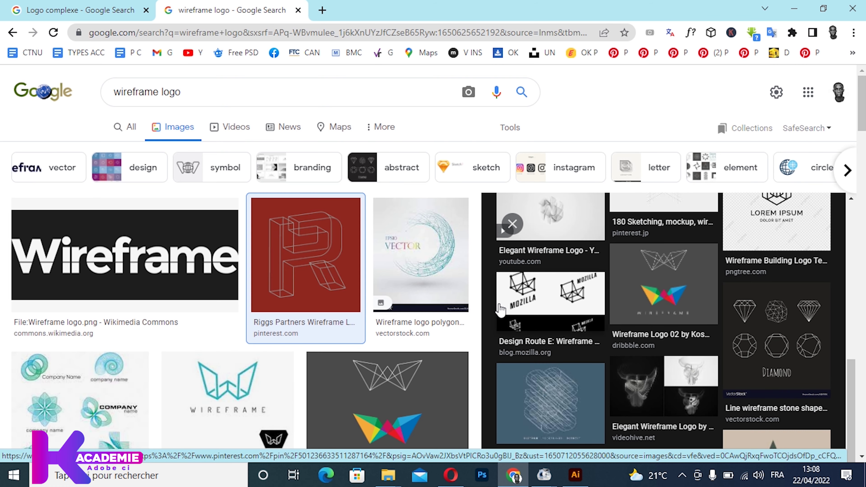
scroll(617, 279, up, 5)
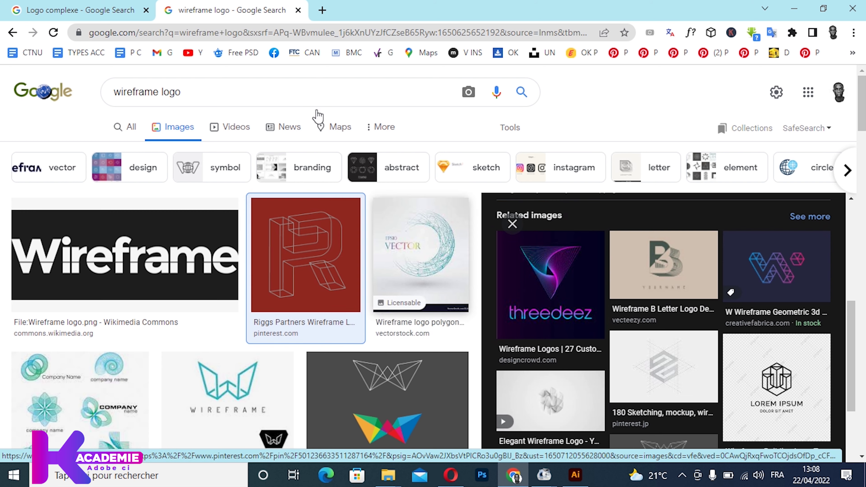
click(63, 6)
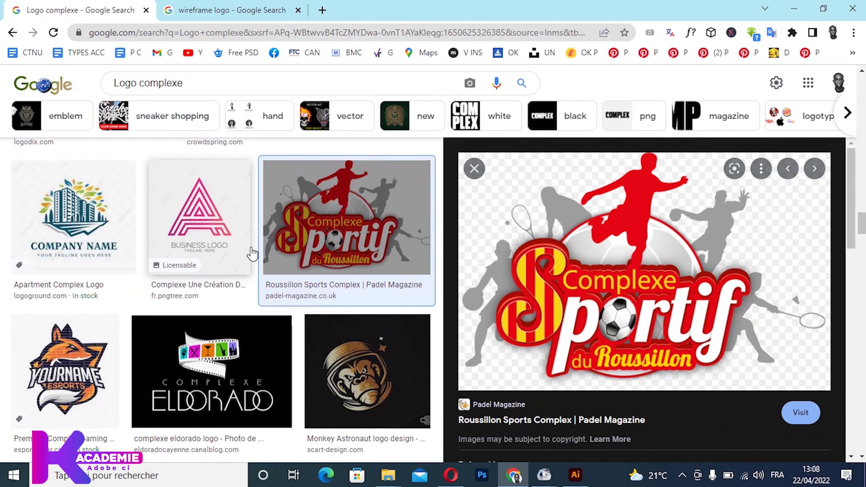
scroll(251, 252, up, 2)
scroll(310, 348, down, 5)
scroll(301, 333, up, 5)
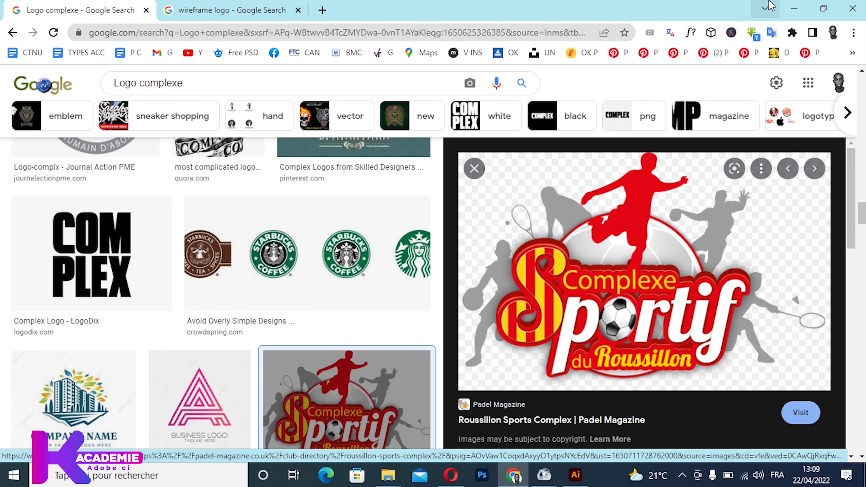
Back in Illustrator, select both car drawings, drag them left off the artboard, and zoom out
click(788, 10)
drag(246, 122, 613, 241)
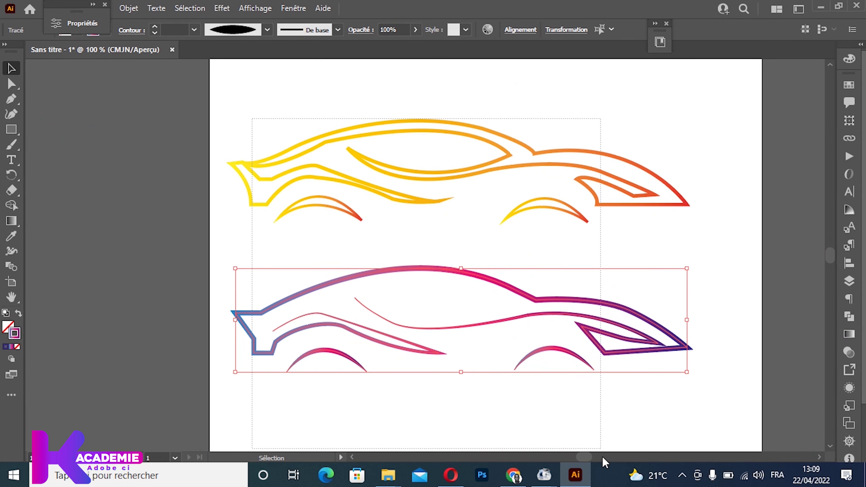
scroll(451, 238, up, 5)
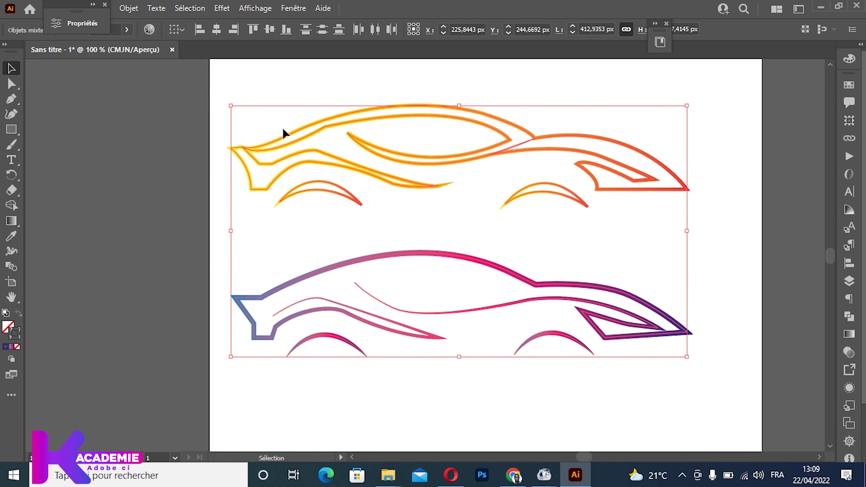
drag(517, 154, 344, 242)
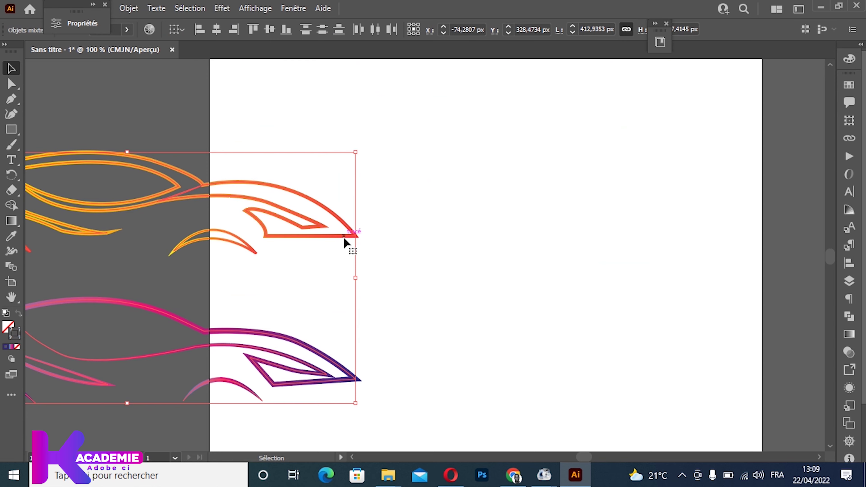
key(ctrl+minus)
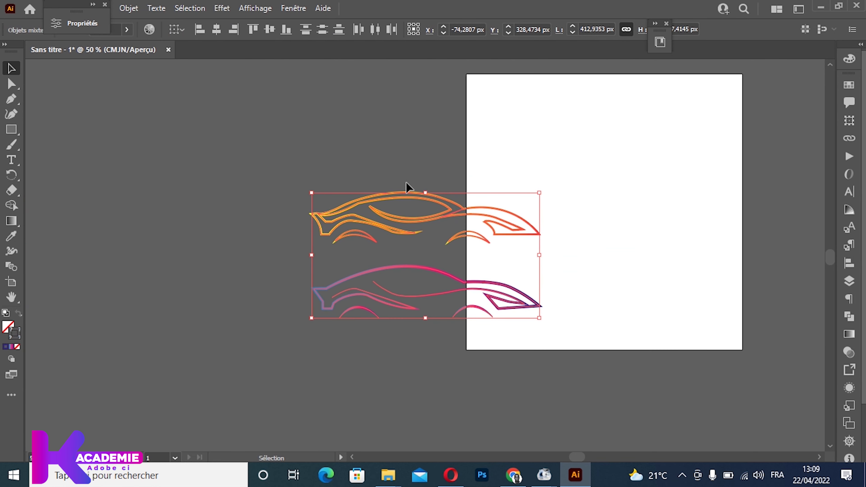
drag(416, 227, 233, 212)
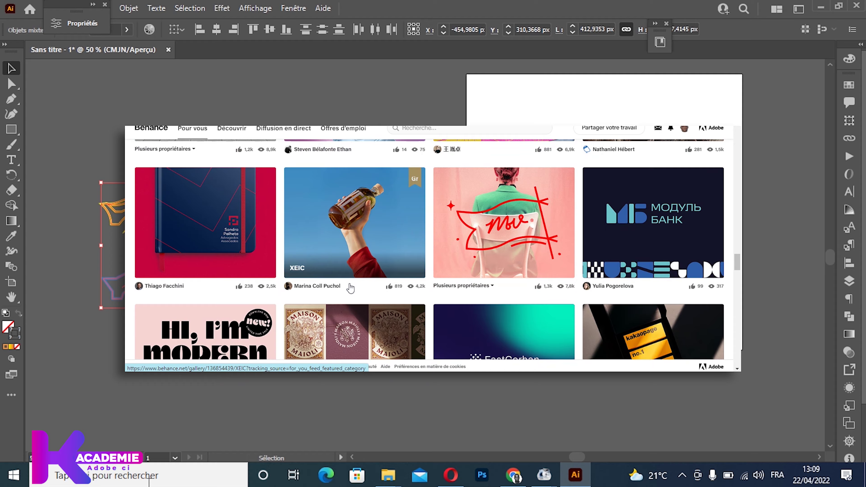
Zoom in, centre the artboard with the Hand tool, and deselect the car drawings
key(ctrl+plus)
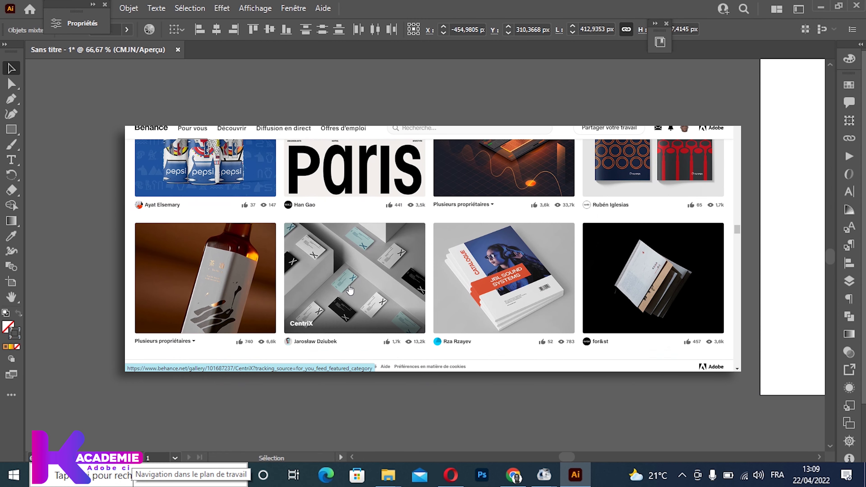
key(h)
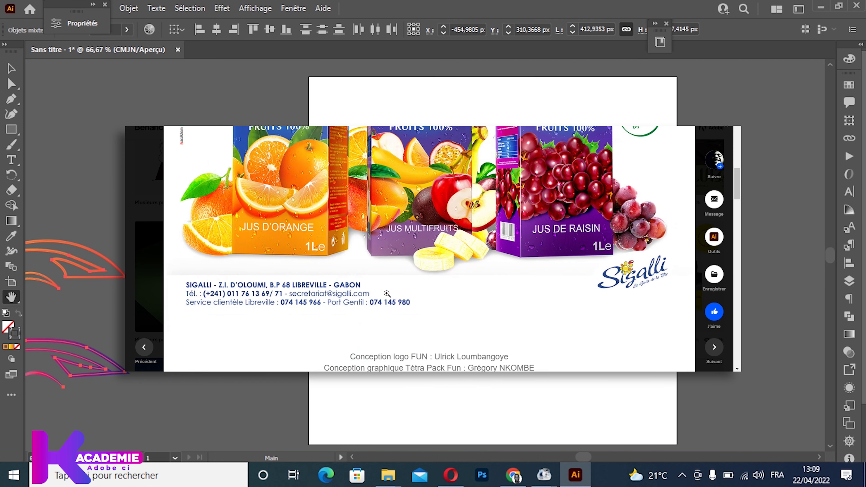
click(10, 69)
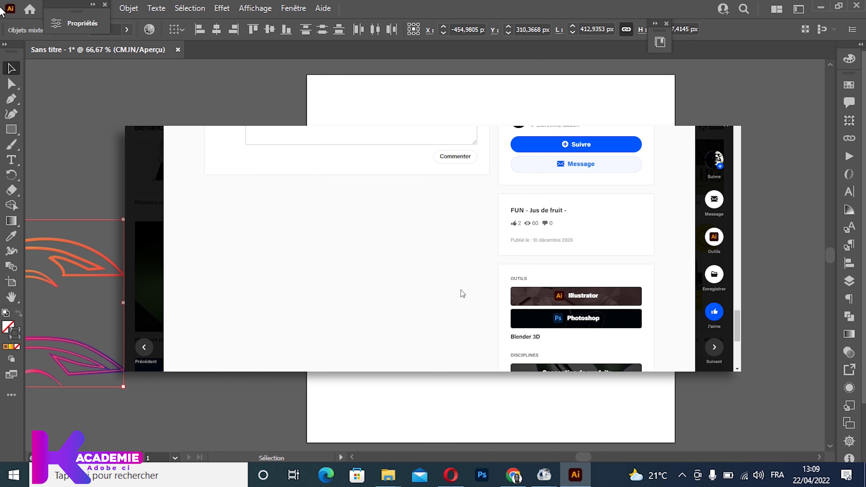
key(ctrl+shift+a)
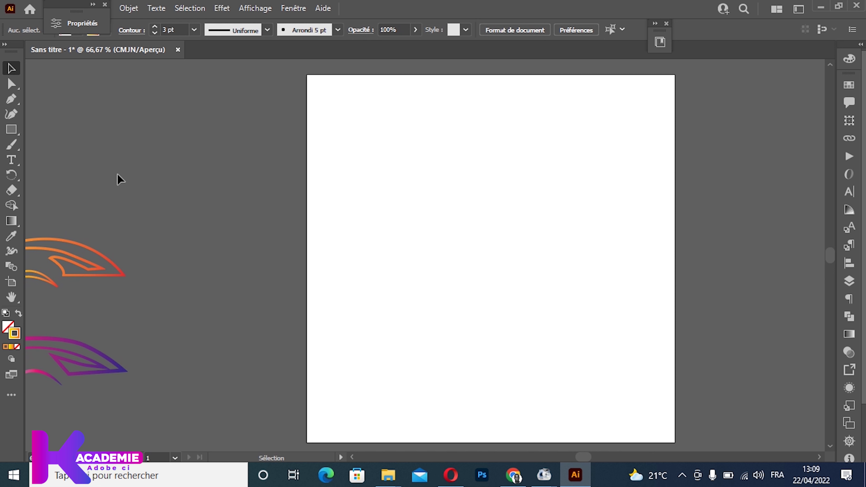
Draw a four-anchor test path with the Pen tool, undo it, and bring up File Explorer
click(15, 101)
click(377, 275)
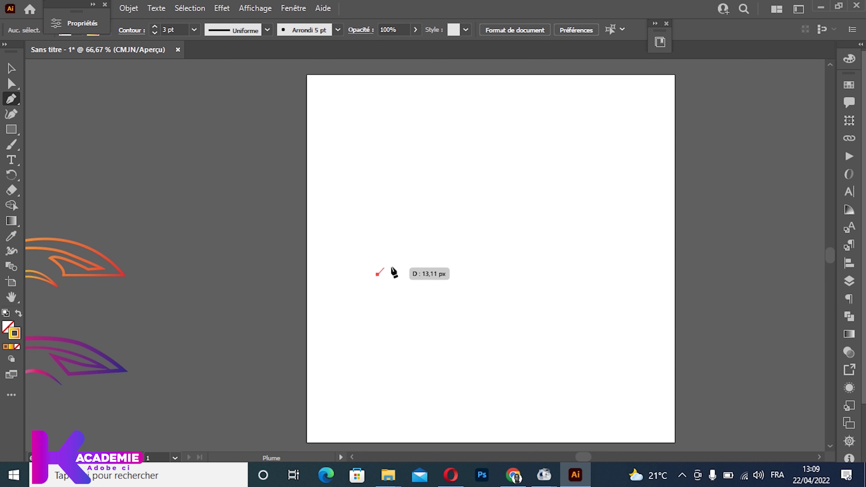
click(421, 258)
click(468, 237)
click(487, 258)
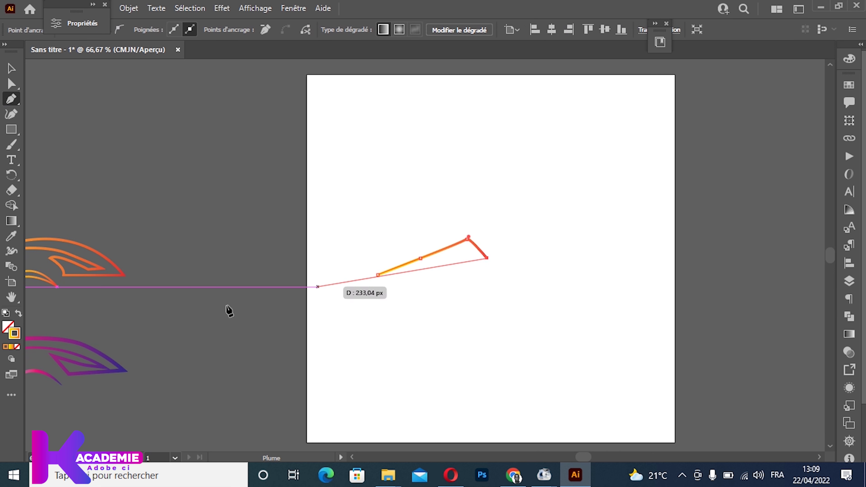
key(ctrl)
key(ctrl+z)
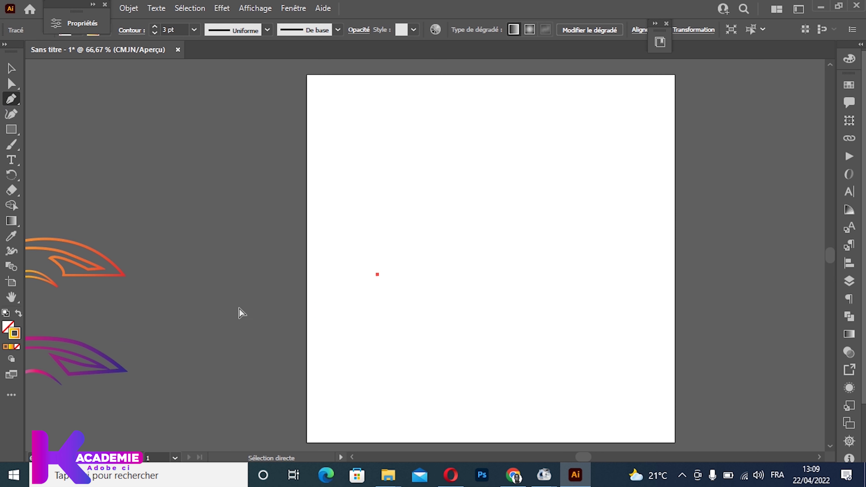
key(ctrl+z)
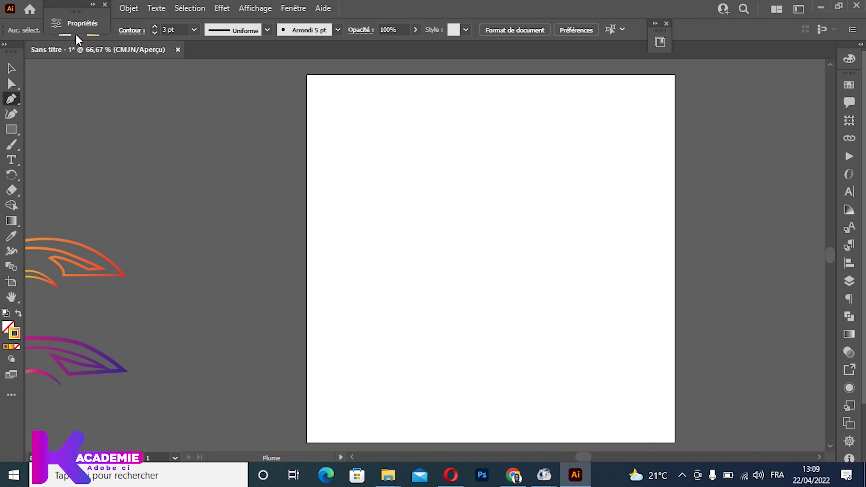
click(387, 475)
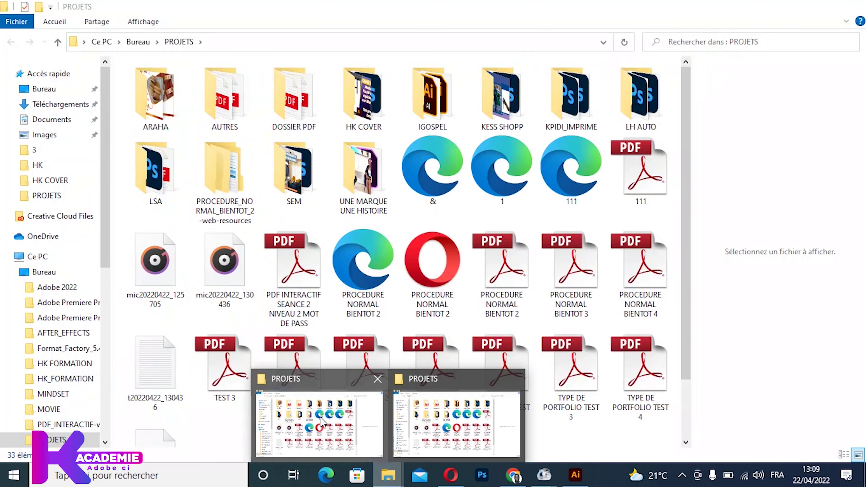
Open the Téléchargements folder, dismiss the notification, and drag out today's 'images' file
click(322, 423)
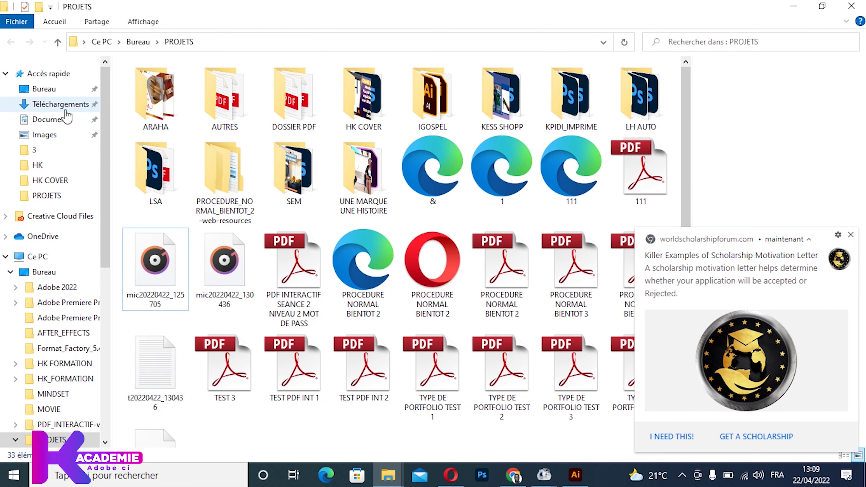
click(66, 106)
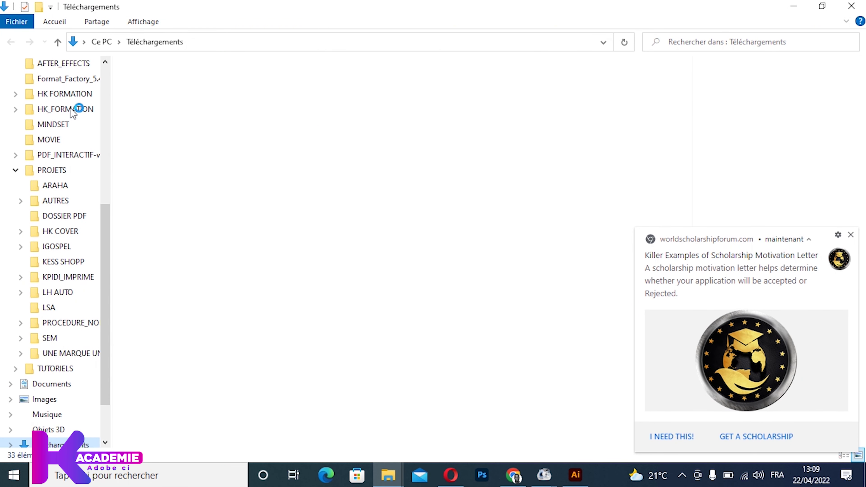
click(854, 234)
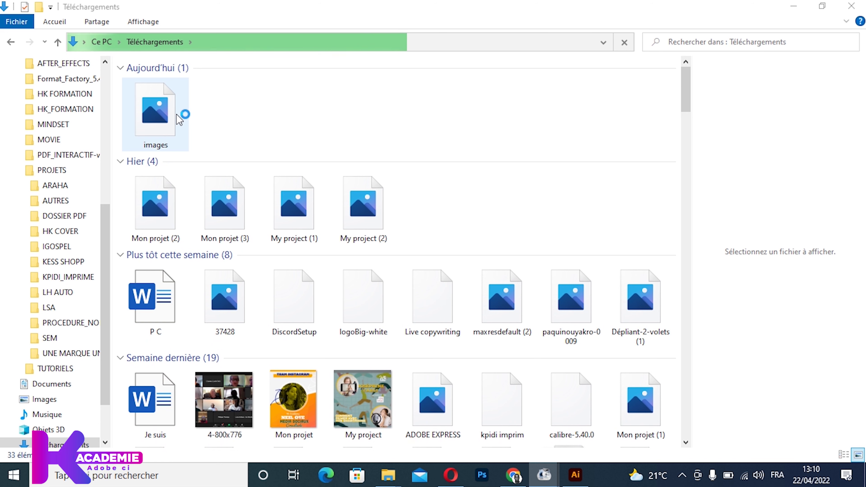
drag(179, 119, 145, 144)
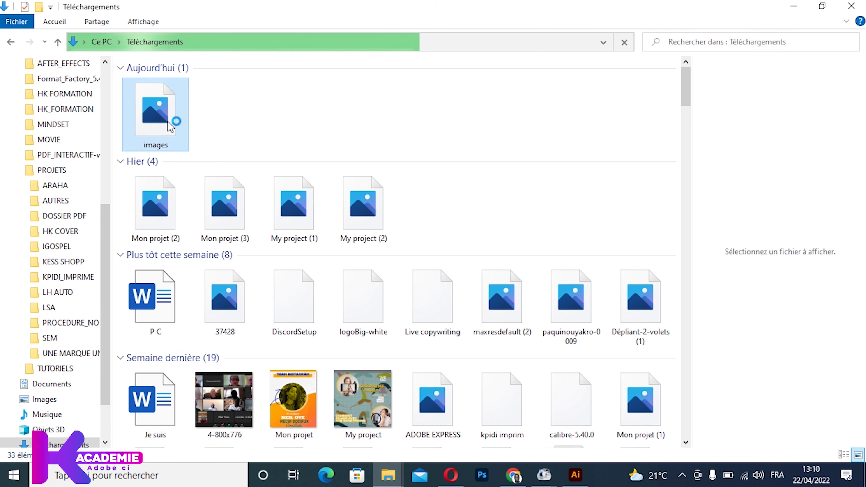
Switch from Chrome back to the Illustrator document
click(507, 483)
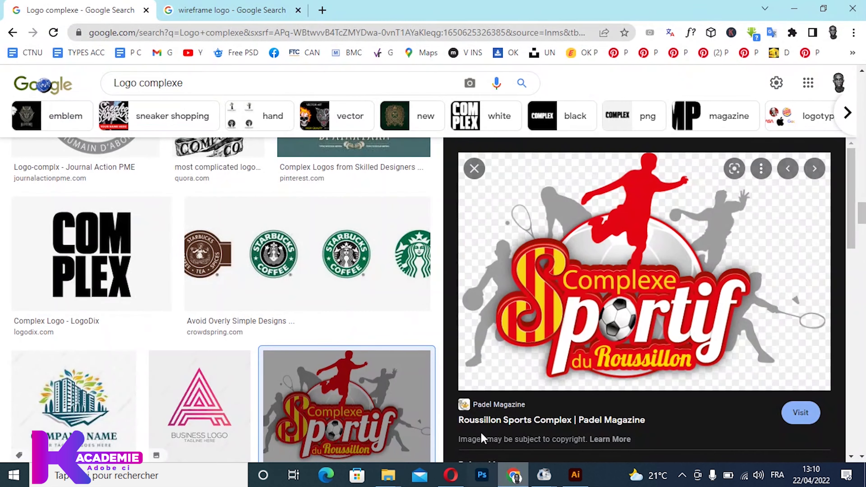
click(576, 481)
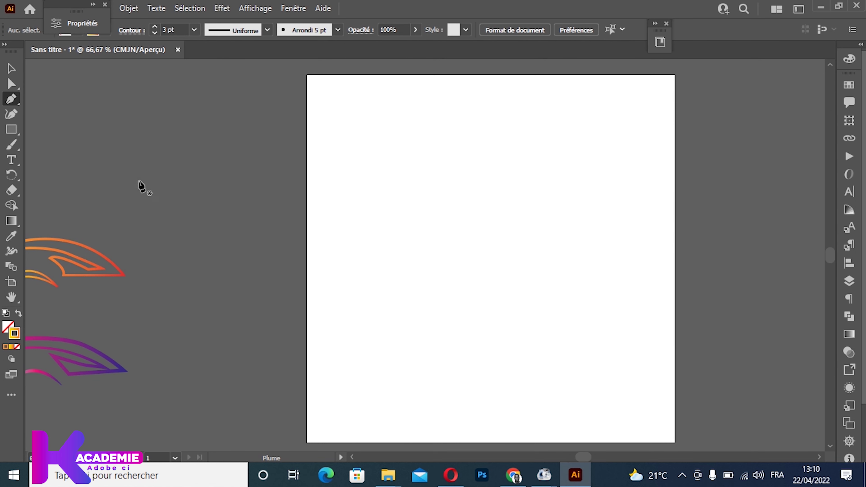
Move the Properties panel aside and import 'images' from Téléchargements via Fichier > Importer
mouse_move(77, 11)
mouse_down()
mouse_move(645, 29)
mouse_move(842, 190)
mouse_up()
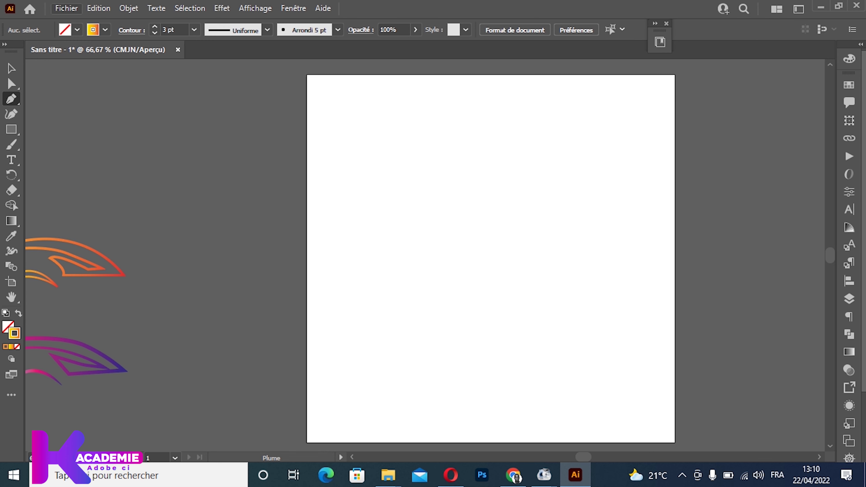
click(67, 8)
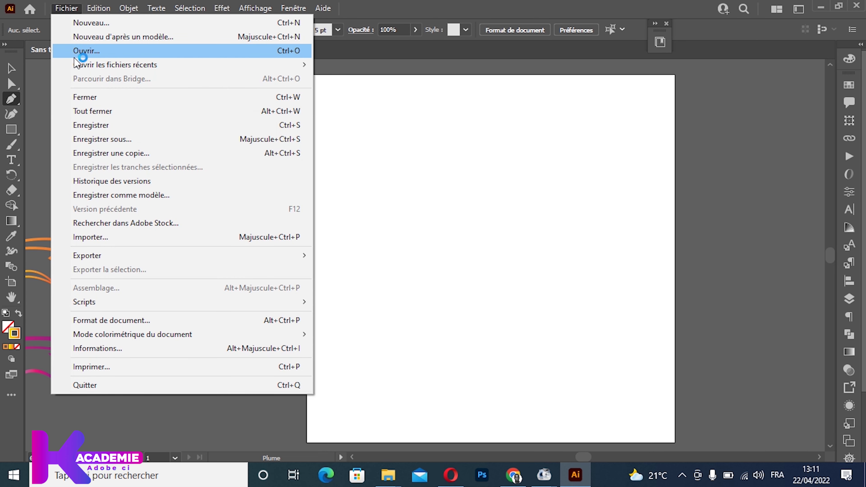
click(110, 240)
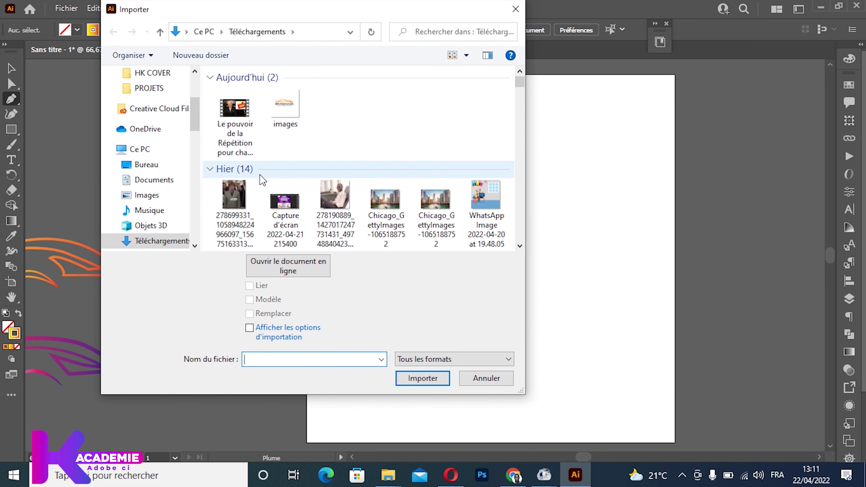
click(274, 114)
click(324, 328)
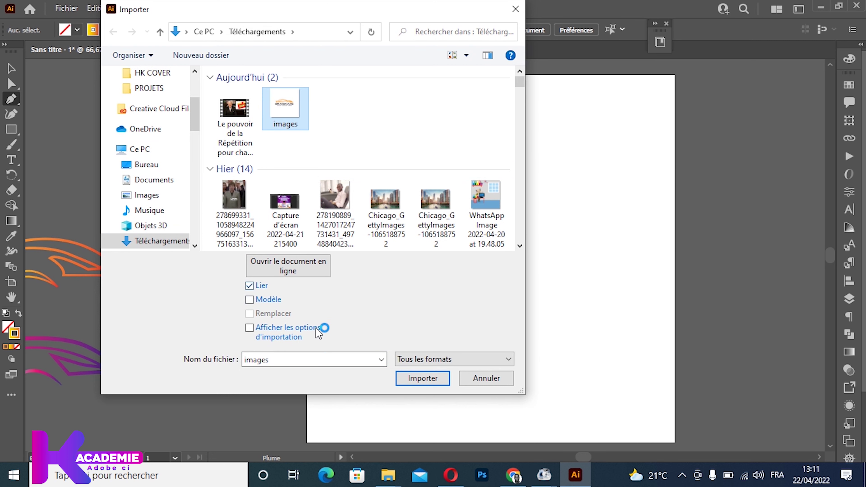
click(412, 382)
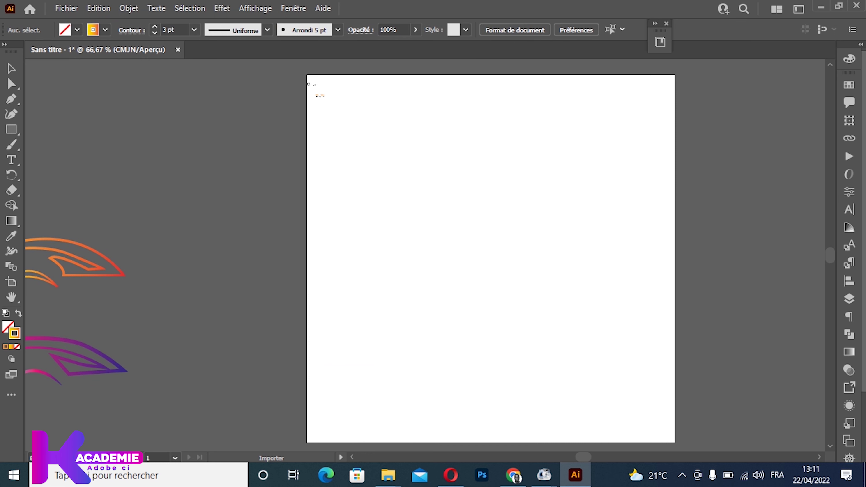
Enlarge the placed logo image to fill the artboard and embed it
mouse_move(328, 92)
mouse_down()
mouse_move(652, 309)
mouse_move(670, 337)
mouse_up()
key(p)
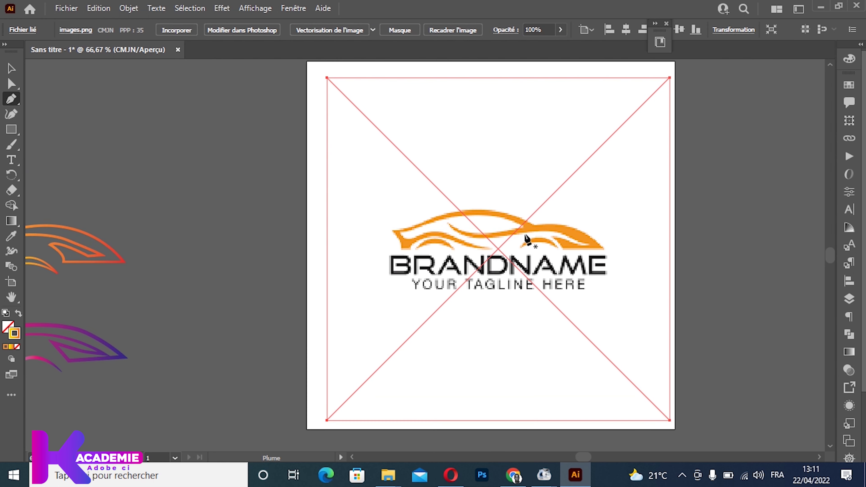
drag(504, 245, 506, 249)
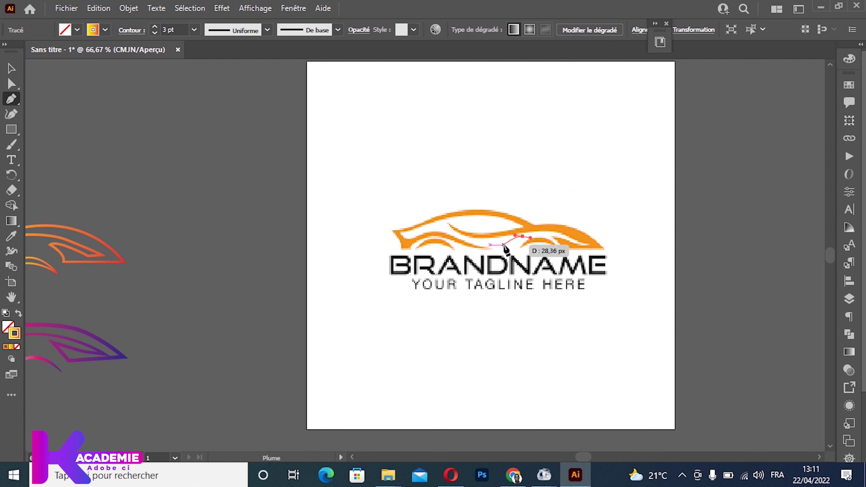
key(ctrl+z)
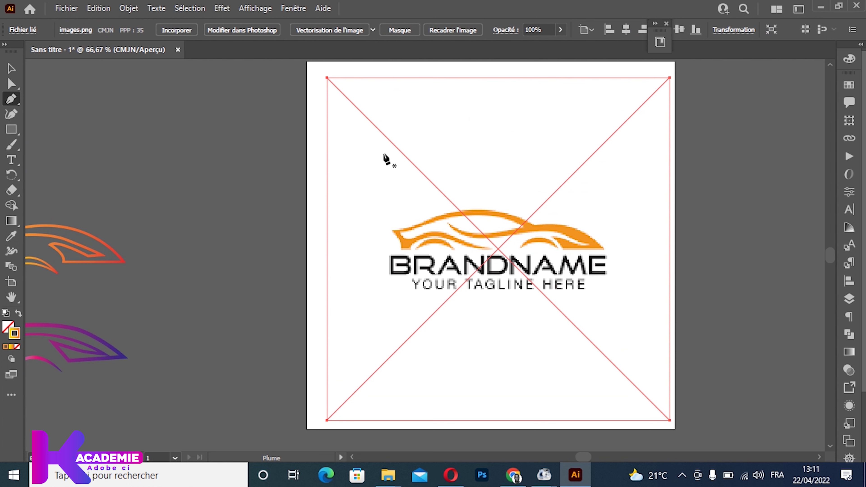
click(185, 29)
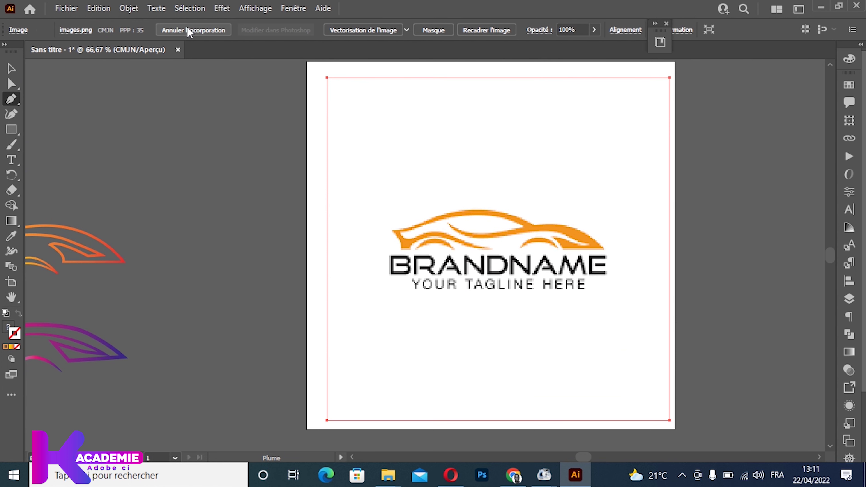
Nudge the embedded logo image left and higher on the artboard at 100% view
click(11, 68)
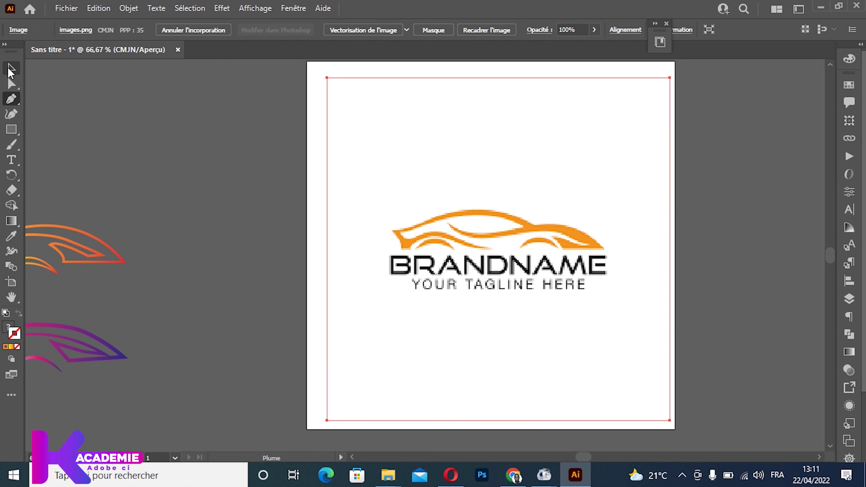
drag(538, 185, 522, 184)
mouse_move(518, 172)
mouse_down()
mouse_move(508, 201)
mouse_move(516, 207)
mouse_move(506, 210)
mouse_up()
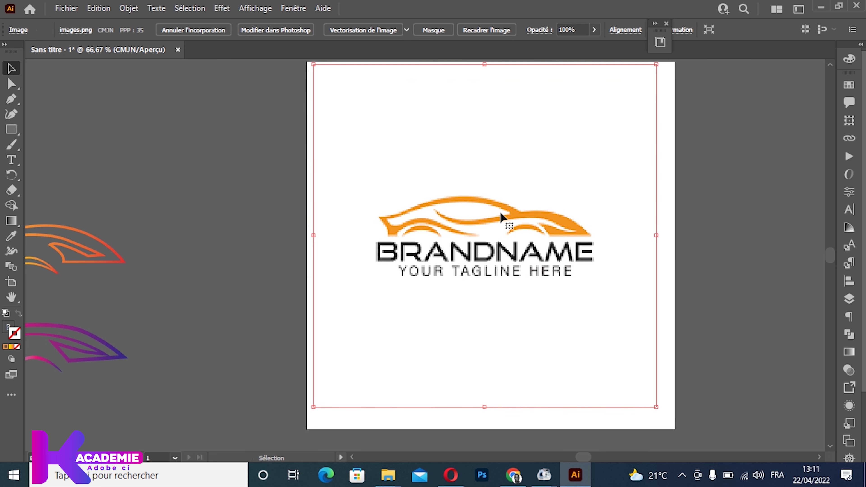
key(ctrl+1)
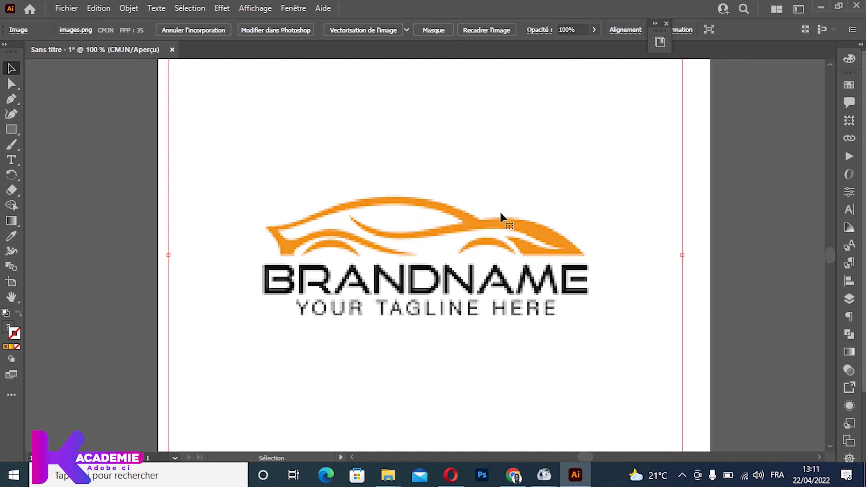
drag(500, 214, 468, 176)
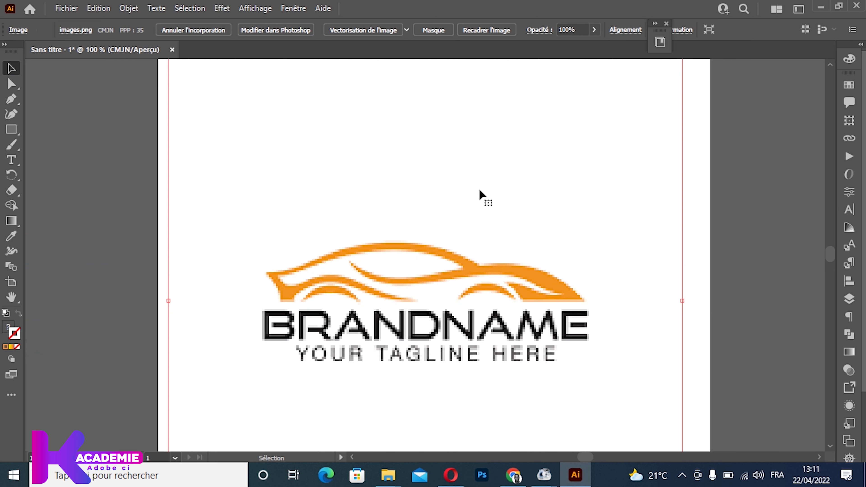
Zoom in and back out to check the logo's new position
key(a)
key(ctrl+plus)
key(v)
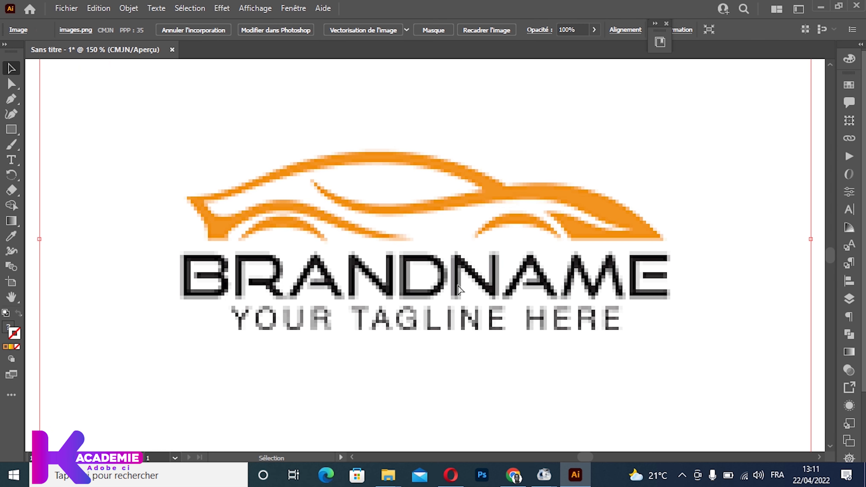
key(ctrl+minus)
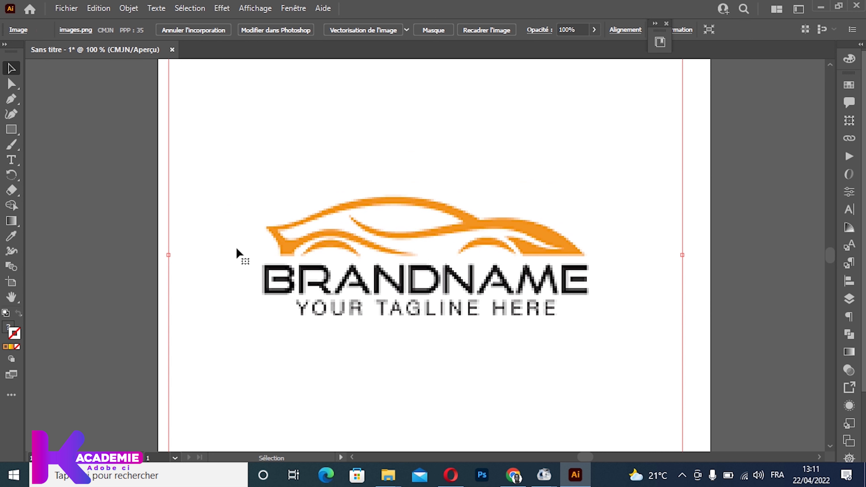
Show the Calques panel and expand then collapse Calque 1 and Calque 2 to inspect their contents
click(293, 9)
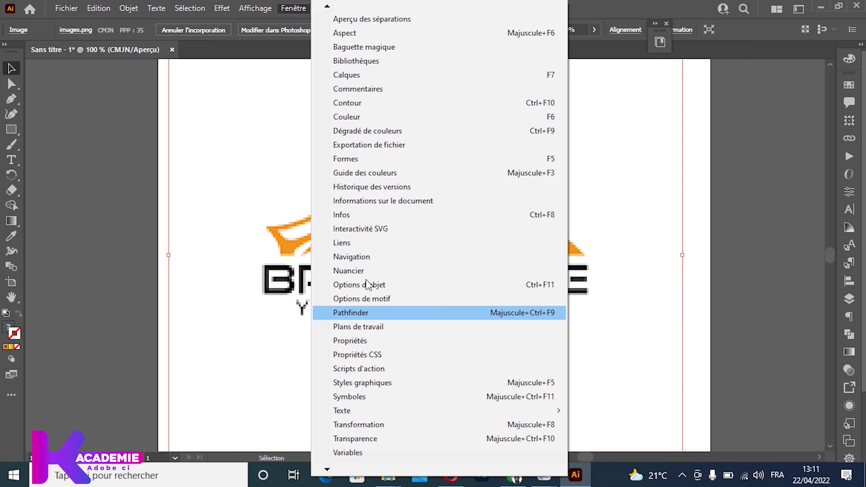
click(348, 75)
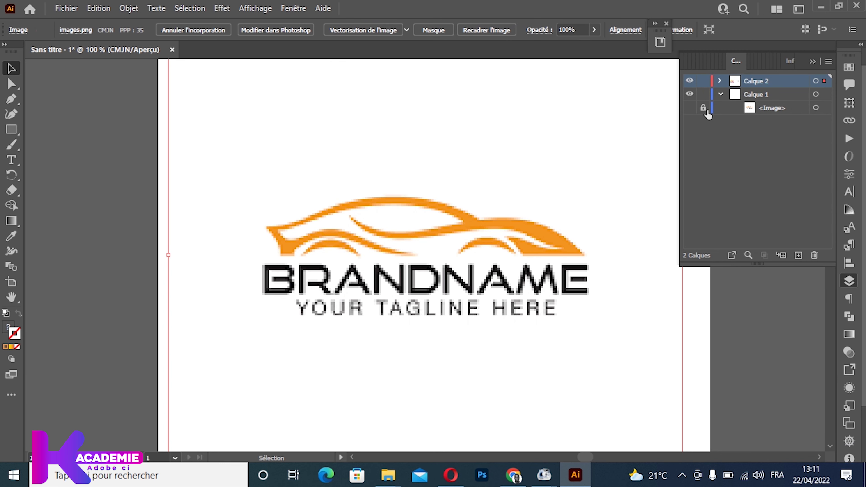
click(721, 95)
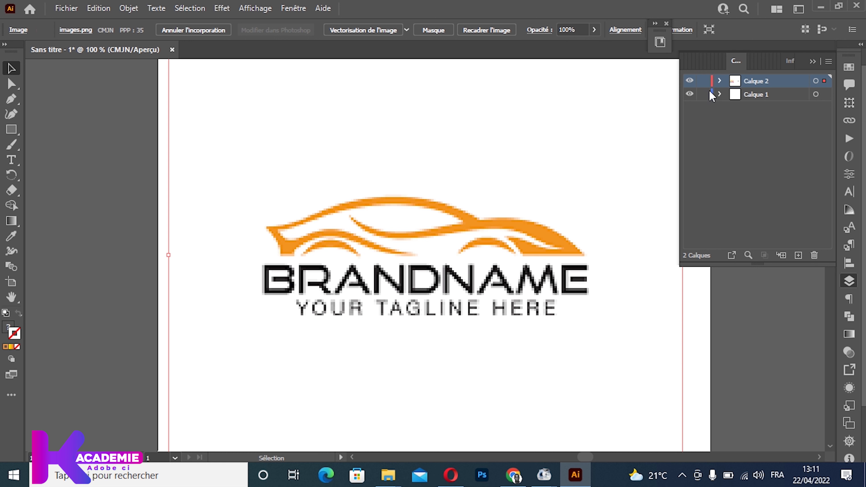
click(720, 81)
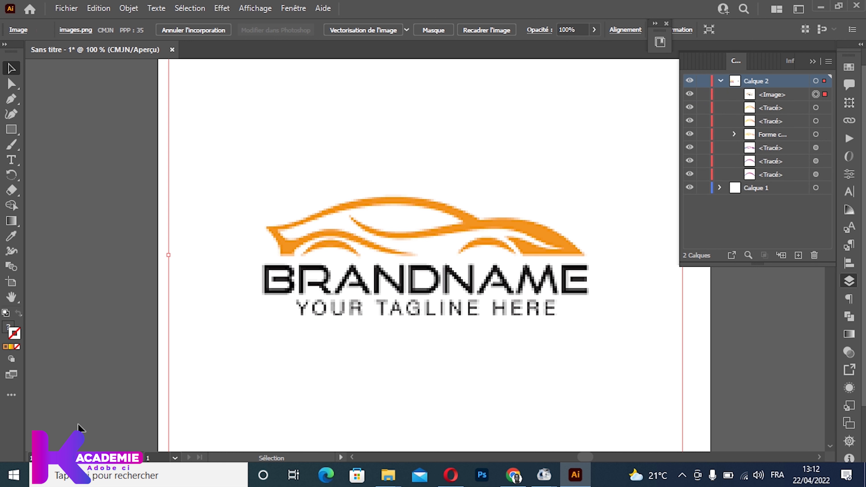
click(720, 80)
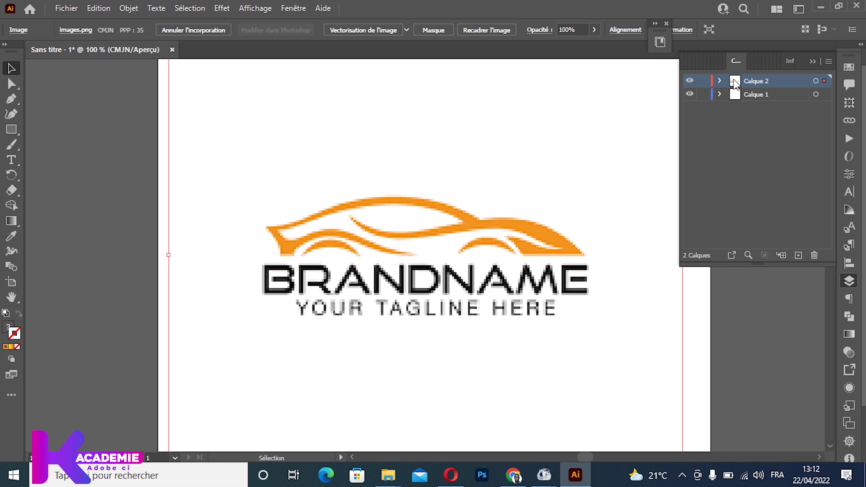
click(720, 81)
click(771, 95)
click(720, 81)
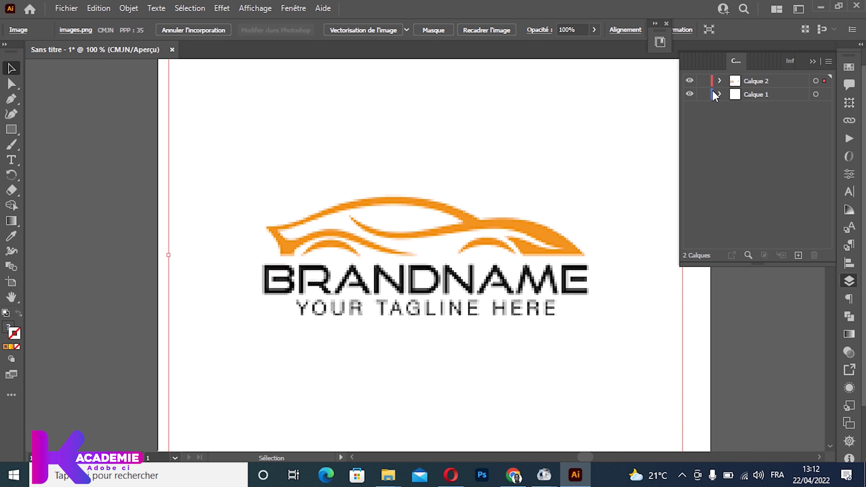
Lock Calque 2 and confirm the logo image can no longer be selected
click(704, 82)
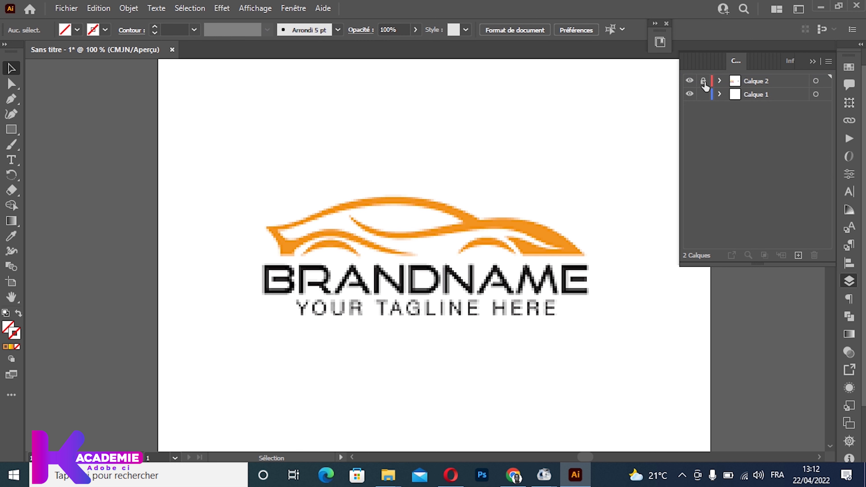
drag(419, 229, 522, 252)
mouse_move(458, 227)
mouse_down()
mouse_move(355, 273)
mouse_move(288, 278)
mouse_up()
Add a new layer, Calque 3, above Calque 1
click(757, 97)
click(800, 258)
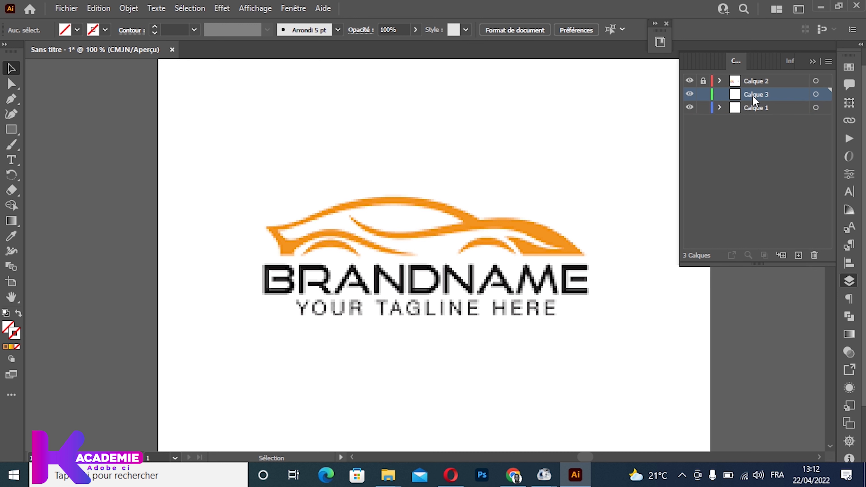
click(755, 81)
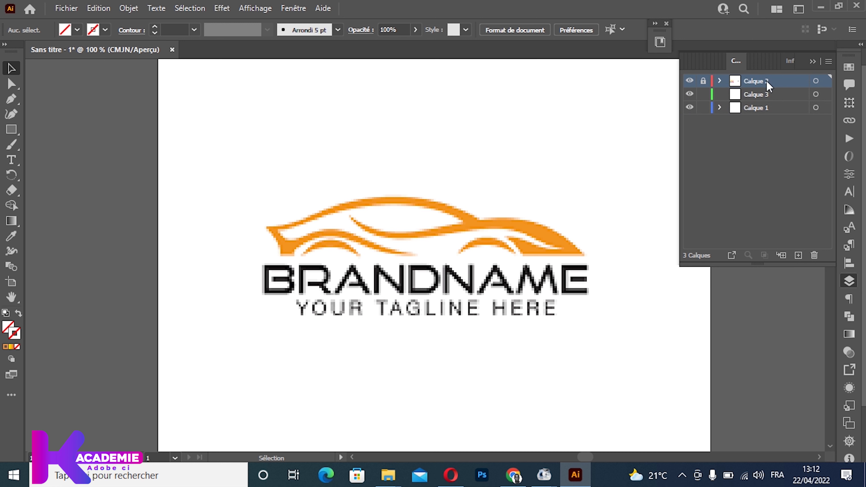
click(760, 95)
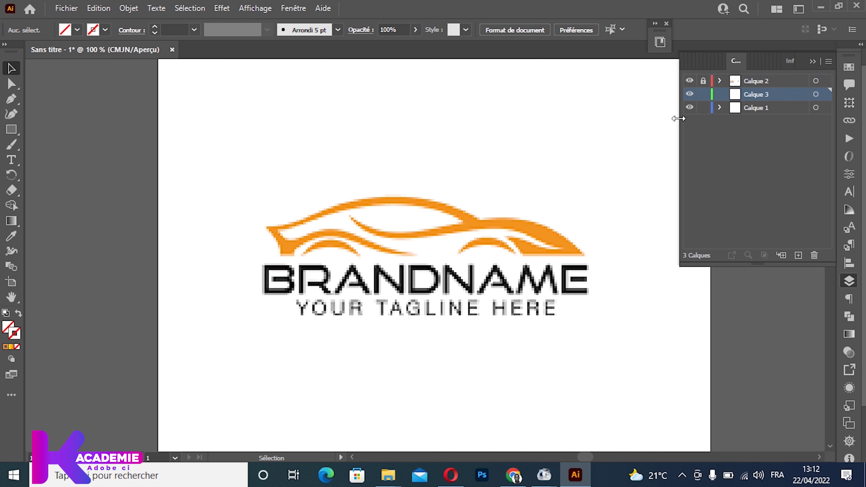
click(755, 82)
Rename Calque 2 to IMAGE and Calque 3 to ILLUSTRATIONS
double_click(755, 81)
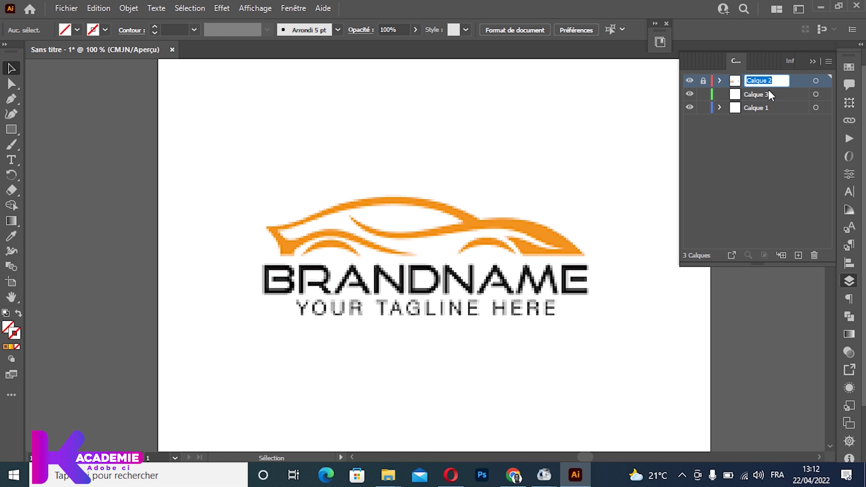
text(IM)
click(761, 173)
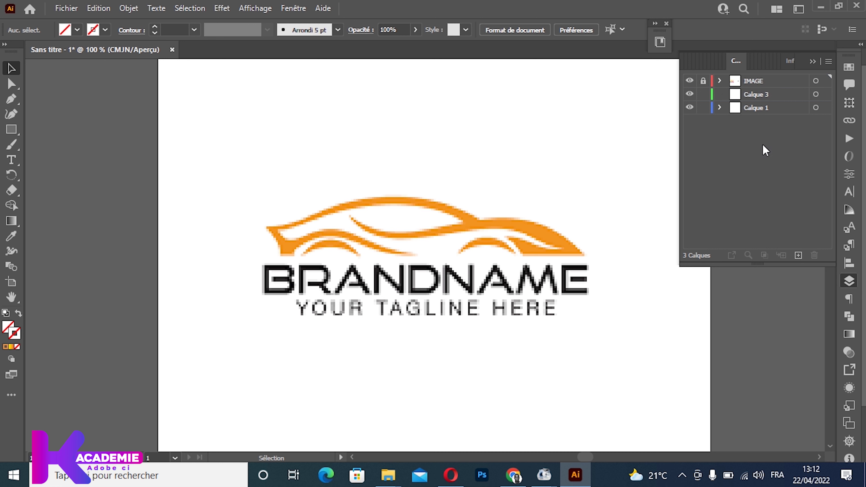
double_click(766, 94)
key(BackSpace)
text(ILLUSTRATIO)
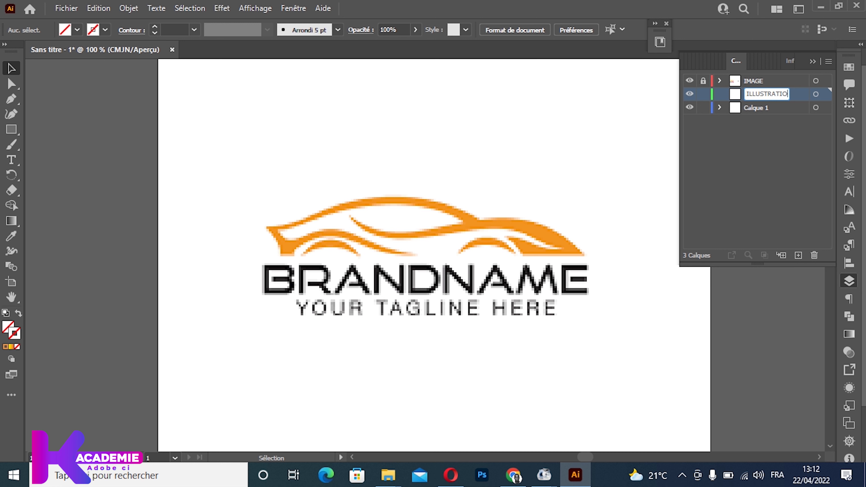
text(N)
text(S)
click(760, 140)
Hide Calque 1, select the IMAGE layer's artwork and dock the layers panel
click(690, 107)
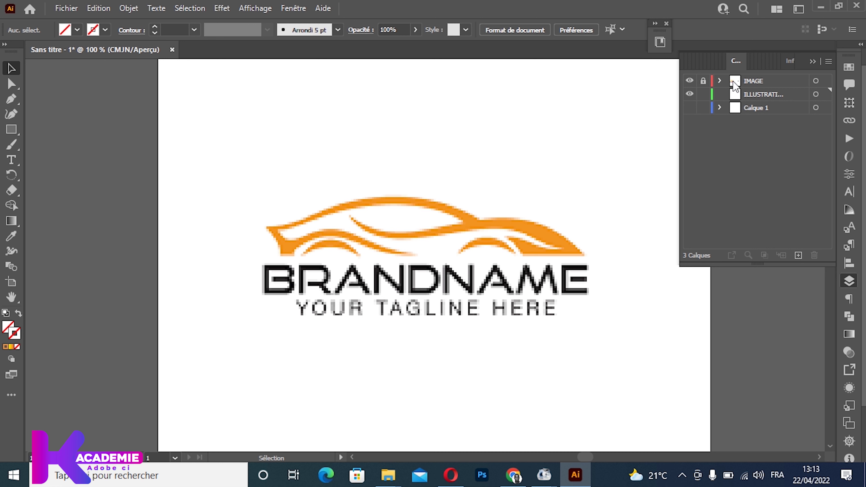
click(816, 80)
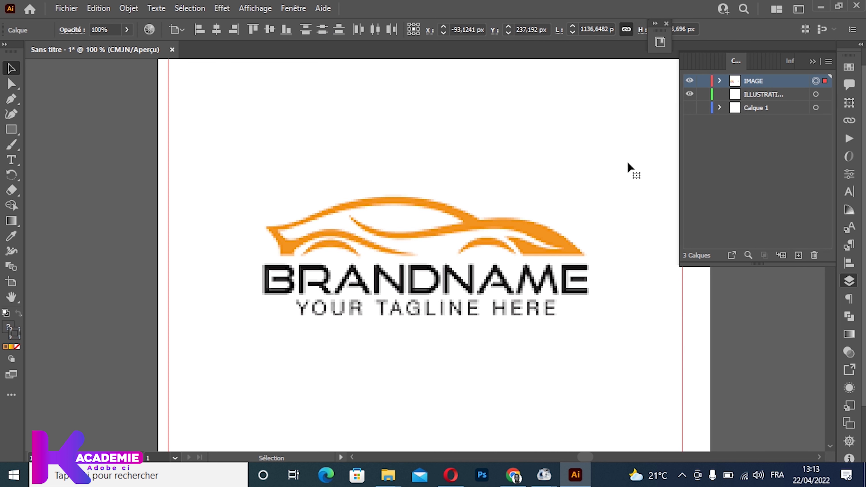
drag(660, 43, 853, 256)
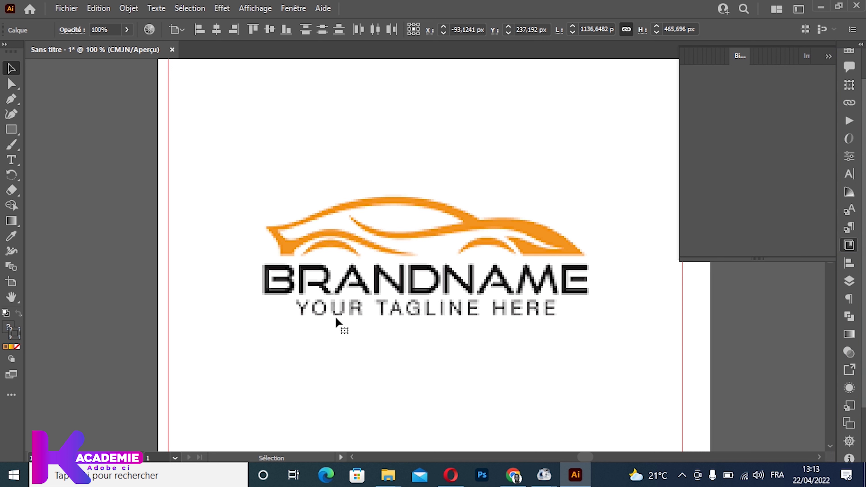
Set the logo image's opacity to 61%
click(126, 30)
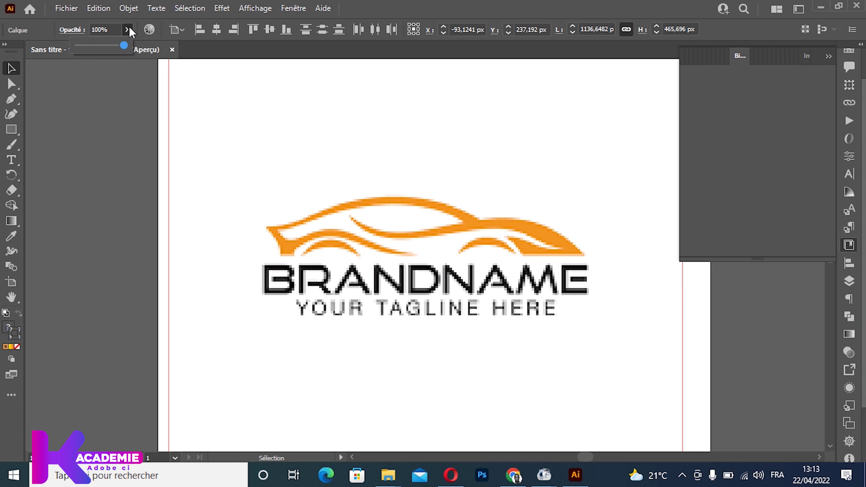
drag(125, 47, 104, 51)
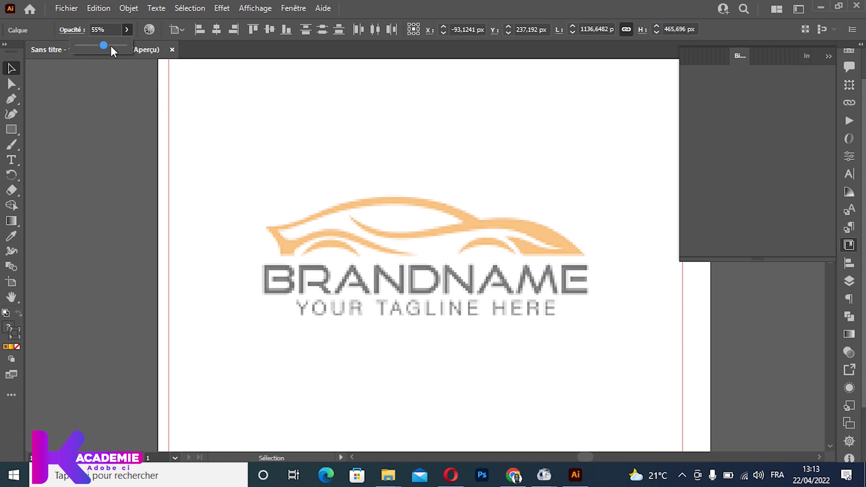
drag(104, 49, 107, 48)
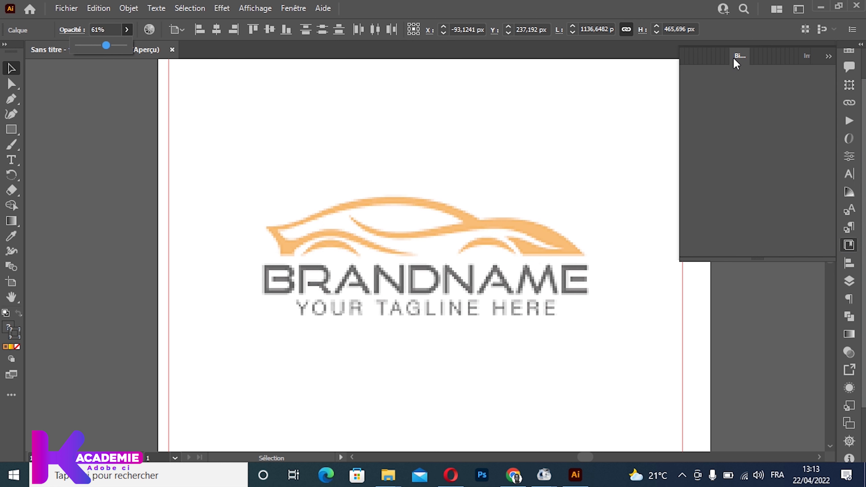
Lock the IMAGE layer in the Calques panel and collapse the panel
click(849, 280)
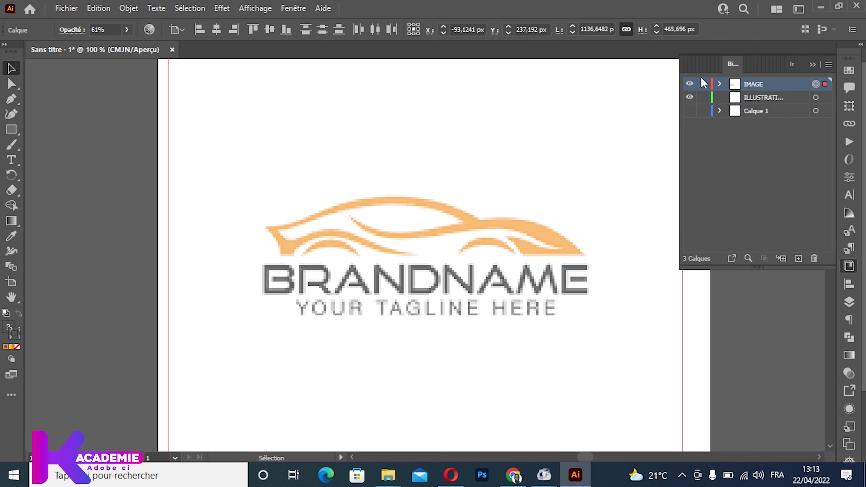
click(848, 302)
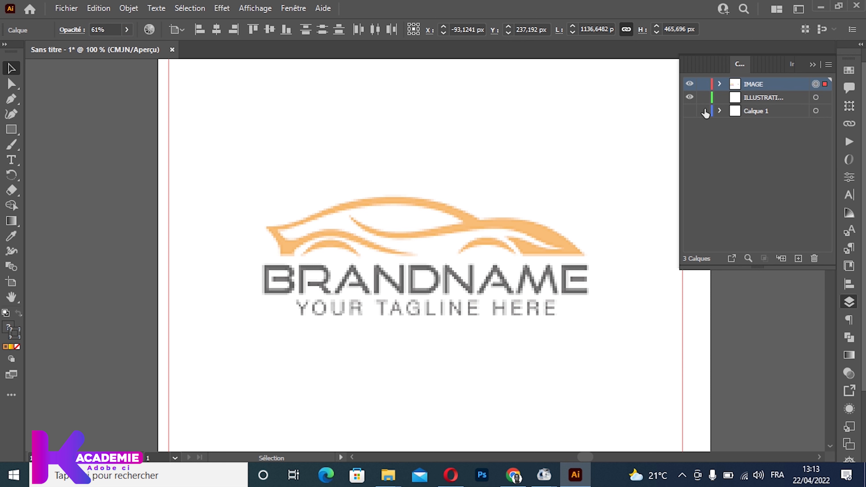
click(703, 84)
click(814, 68)
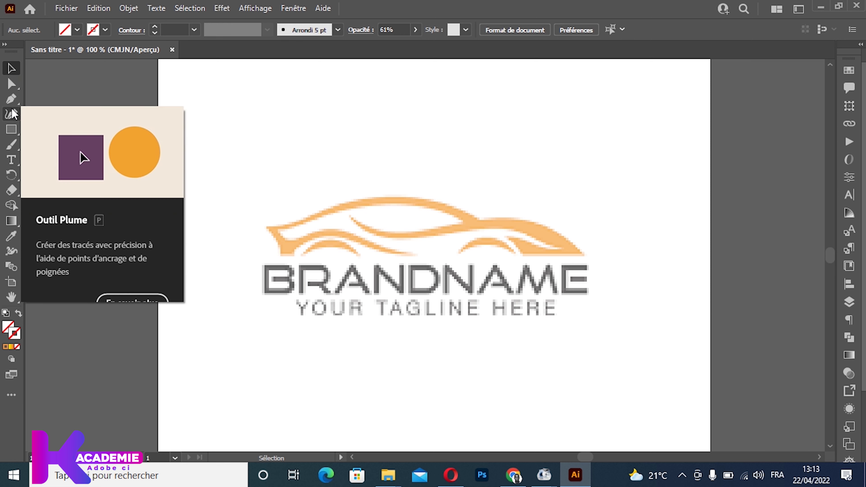
Set the stroke colour to black with a 1 pt weight
click(78, 30)
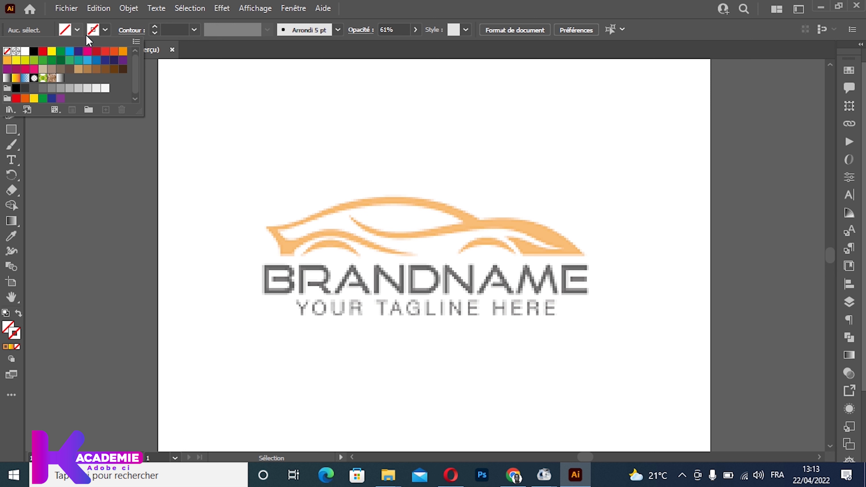
click(105, 30)
click(33, 51)
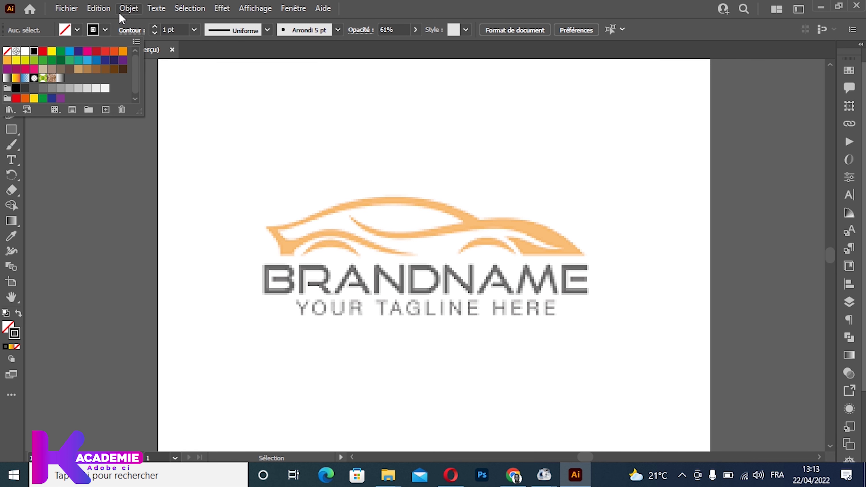
click(155, 33)
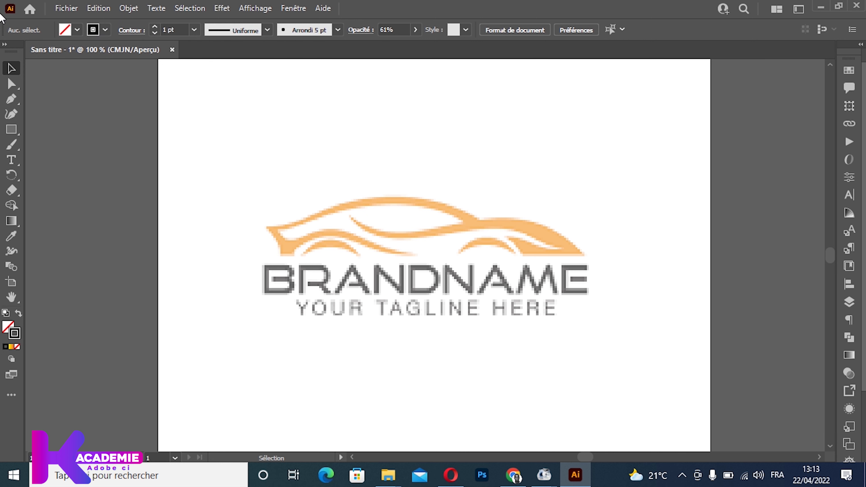
Pick the Pen tool and make ILLUSTRATIONS the active drawing layer
click(24, 99)
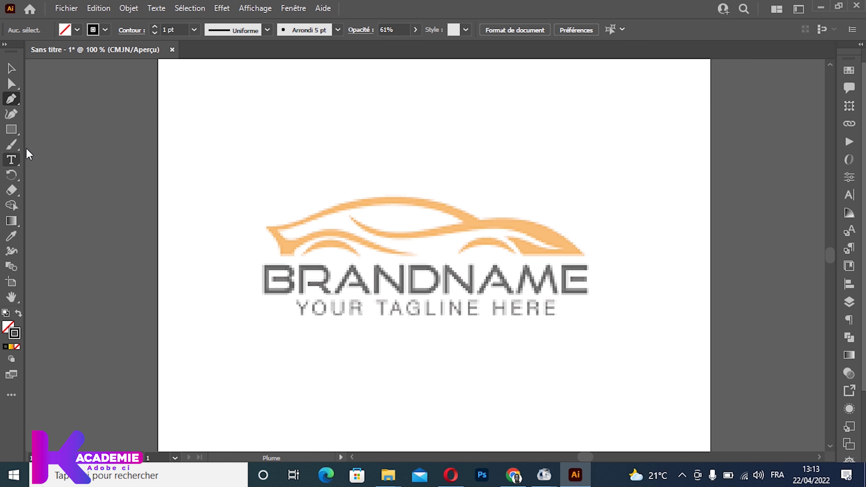
click(16, 69)
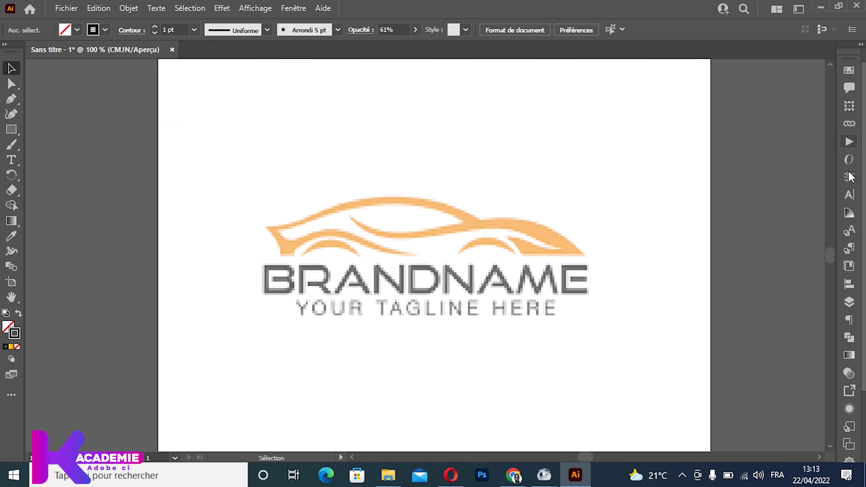
click(11, 99)
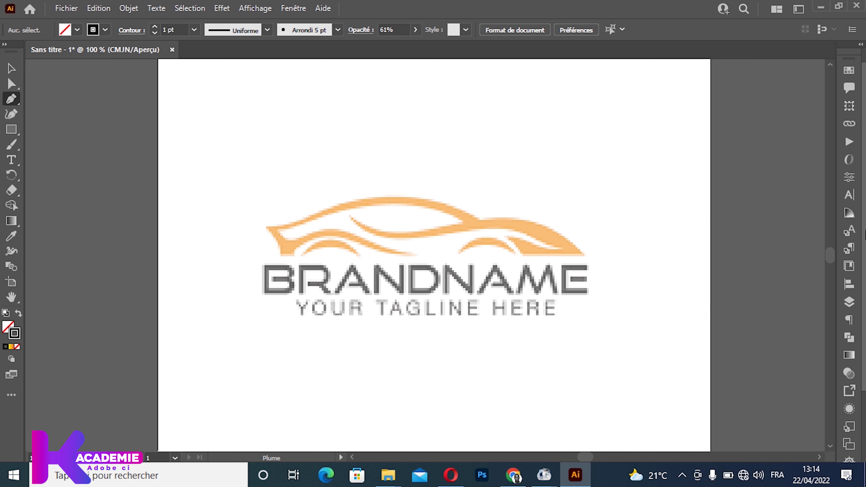
click(849, 302)
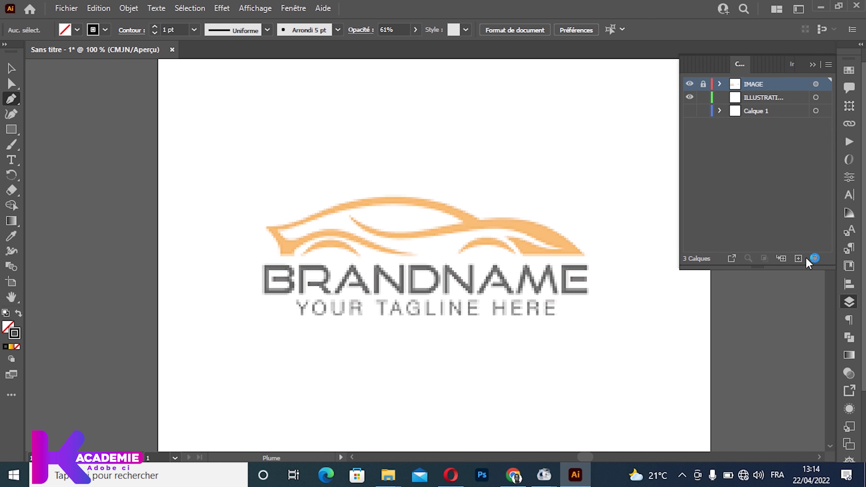
click(767, 98)
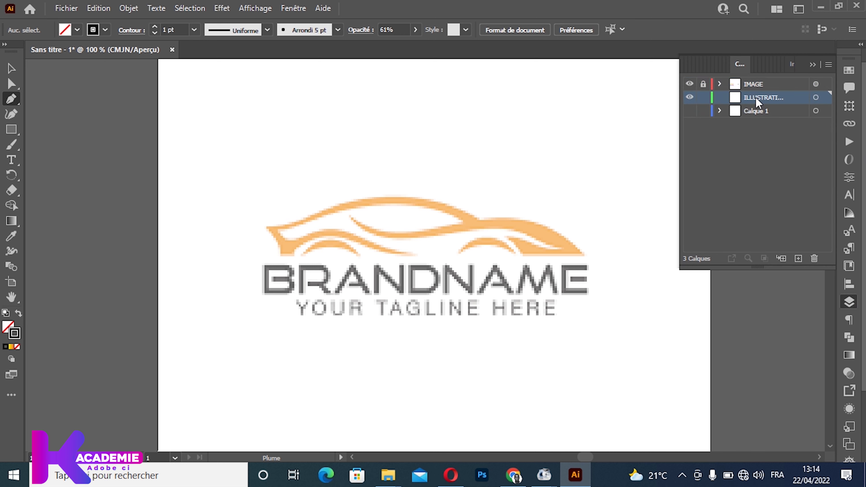
click(812, 65)
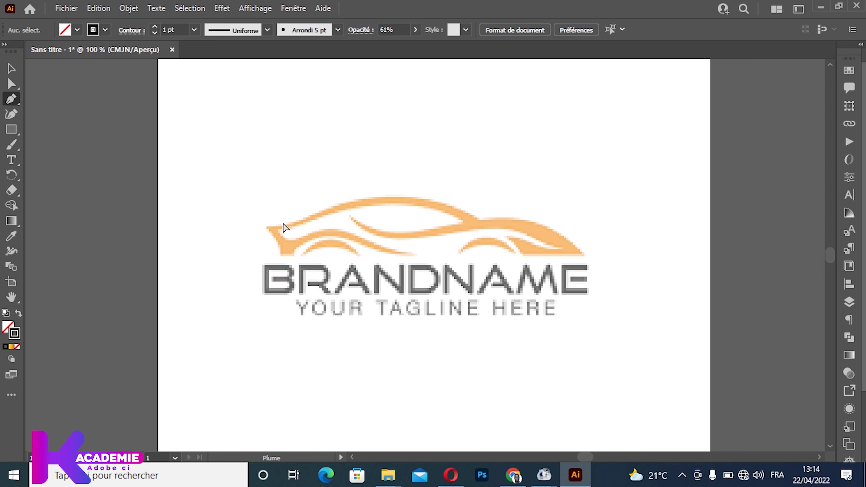
Zoom to 150%, draw a five-point trial shape above the logo, then undo its points
key(ctrl+plus)
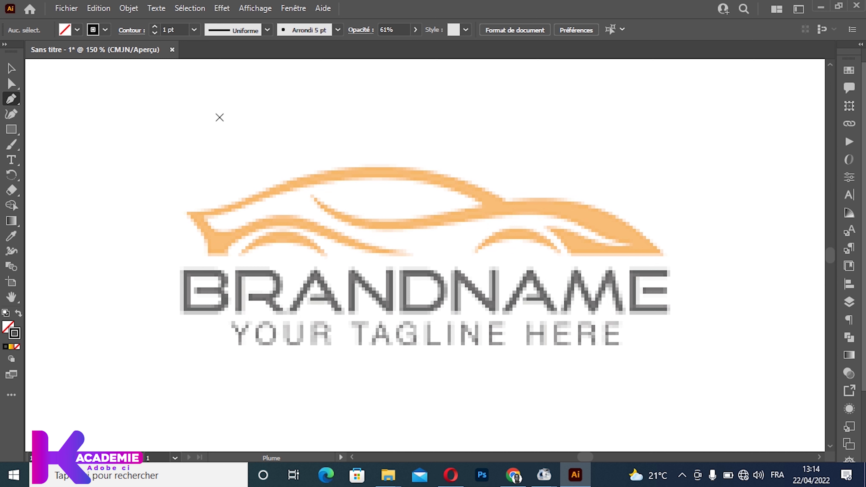
click(166, 120)
click(239, 95)
click(303, 112)
drag(270, 146, 266, 156)
click(211, 164)
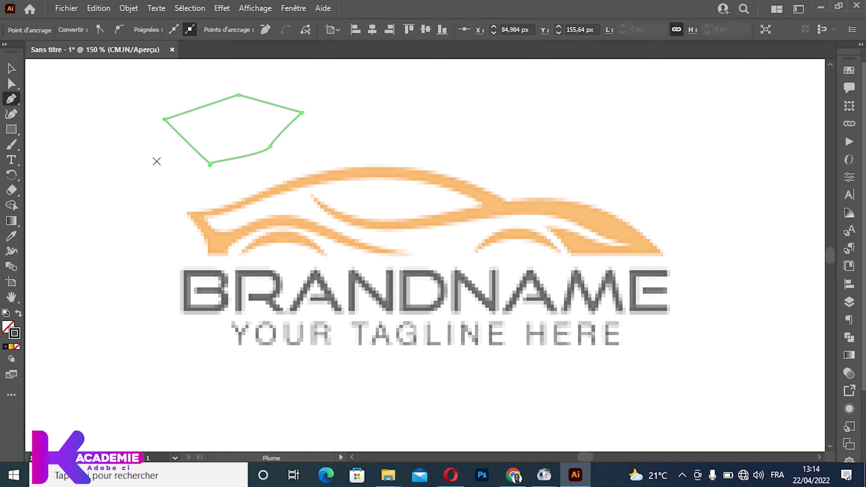
key(ctrl+z)
key(ctrl+z)
key(ctrl+z)
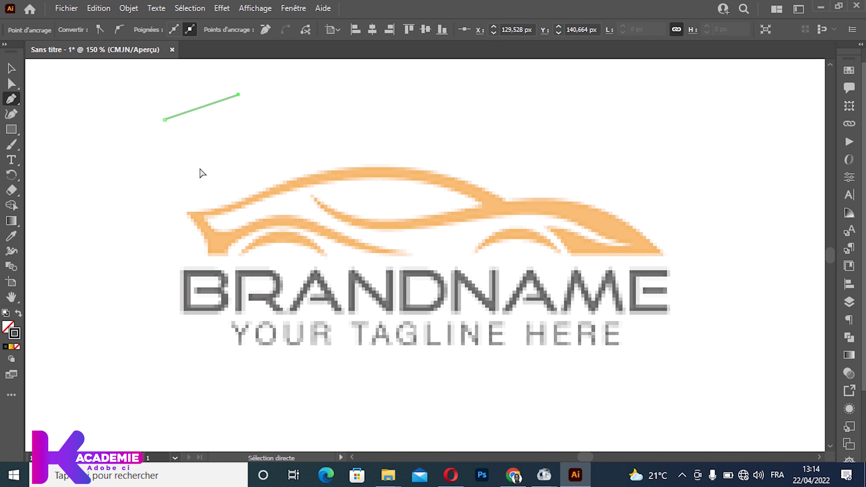
key(ctrl+z)
key(ctrl+z)
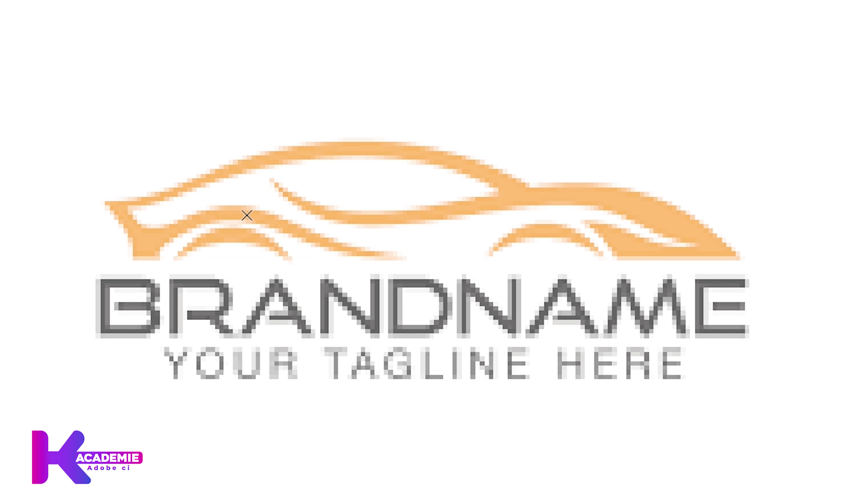
Trace from the nose tip down the front, along the lower edge and inner body curve
click(108, 207)
mouse_move(104, 202)
mouse_down()
mouse_move(132, 237)
mouse_move(131, 254)
mouse_up()
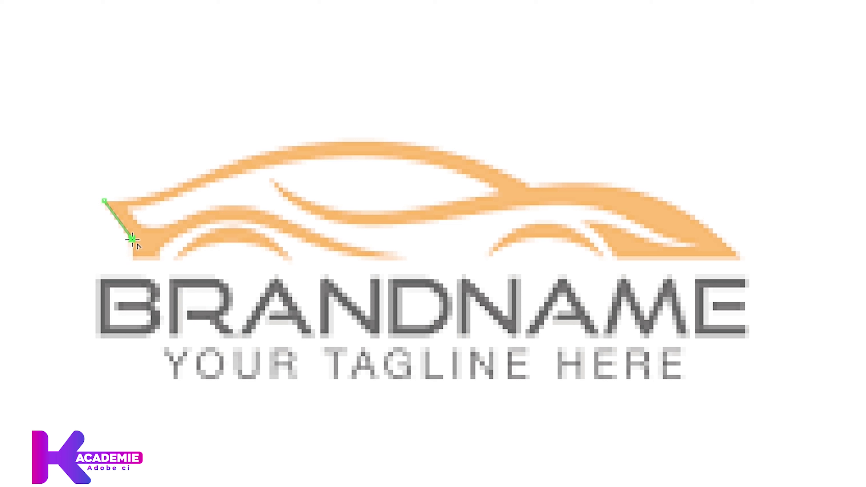
click(131, 254)
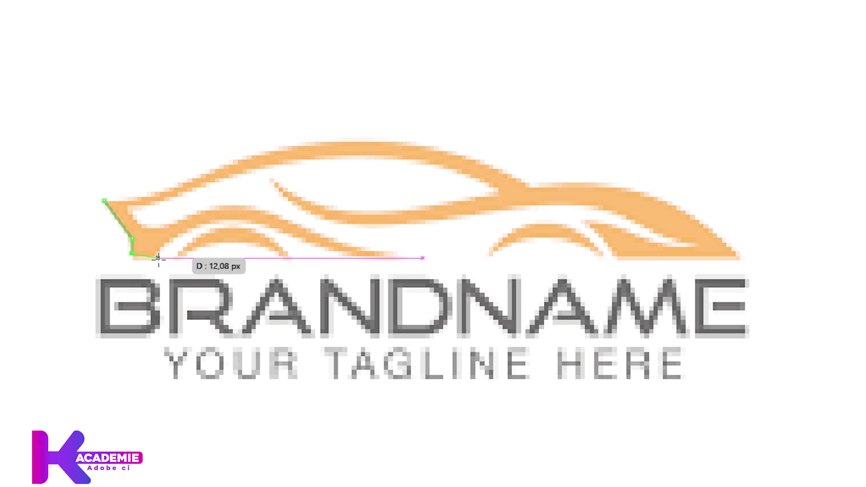
drag(158, 258, 159, 254)
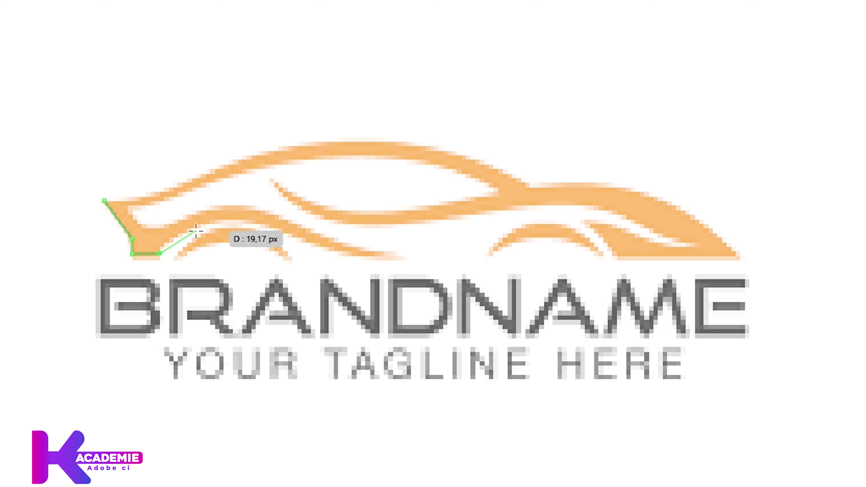
click(247, 221)
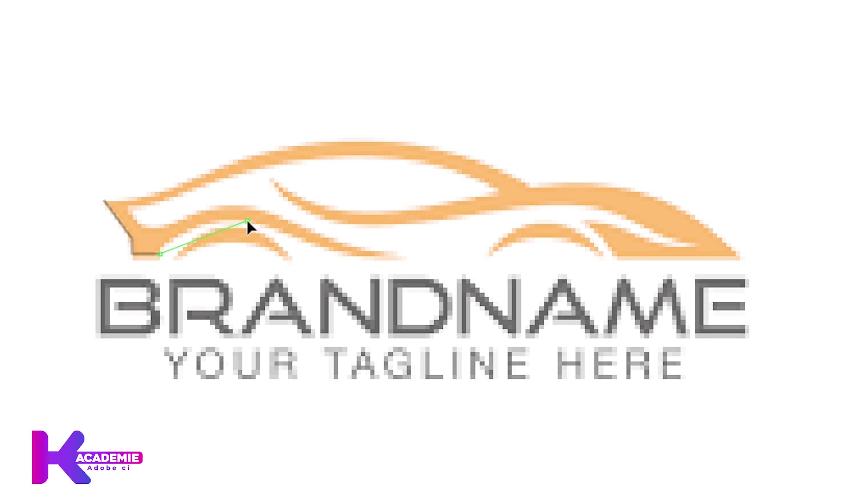
mouse_move(258, 219)
mouse_down()
mouse_move(311, 220)
mouse_move(290, 236)
mouse_move(327, 216)
mouse_move(267, 233)
mouse_move(278, 243)
mouse_move(304, 218)
mouse_move(285, 242)
mouse_move(335, 238)
mouse_move(324, 235)
mouse_move(327, 212)
mouse_up()
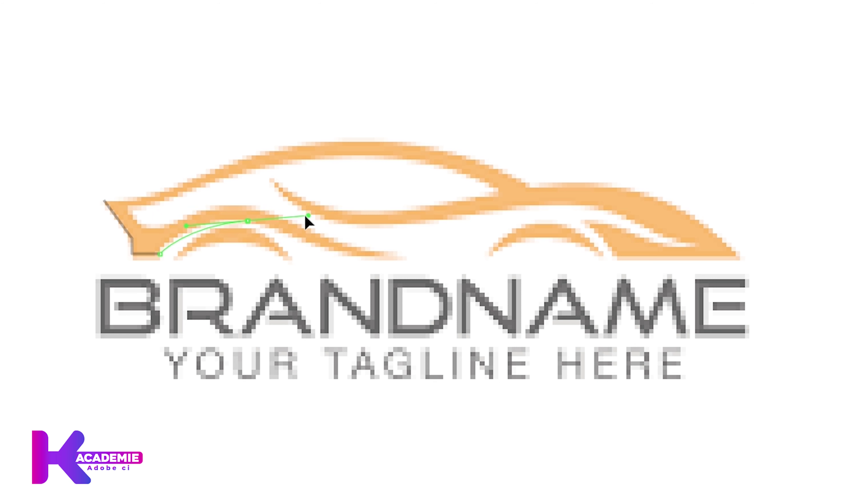
mouse_move(279, 218)
mouse_down()
mouse_move(265, 225)
mouse_move(333, 220)
mouse_move(323, 221)
mouse_move(329, 209)
mouse_move(324, 218)
mouse_up()
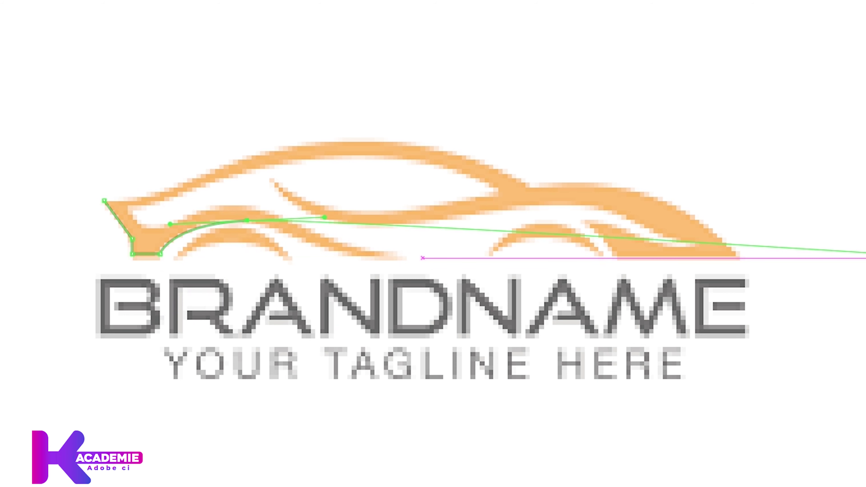
Open the Layers panel with F7 and drag ILLUSTRATIONS above the IMAGE layer
key(F7)
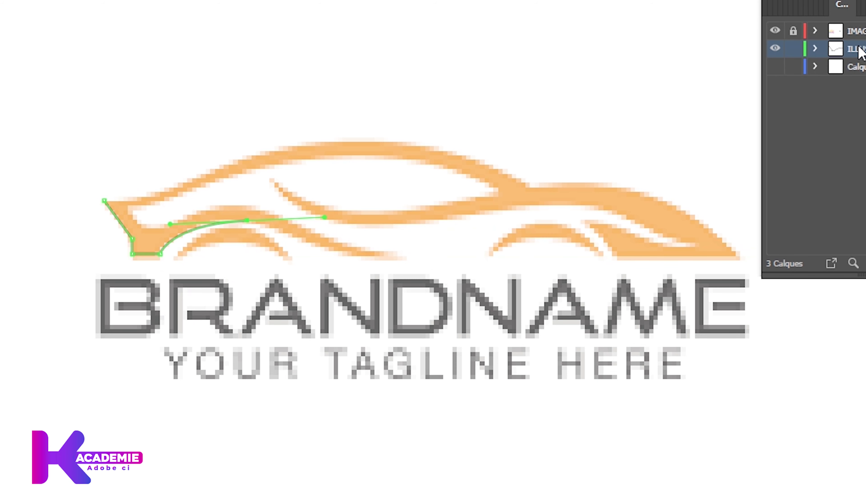
drag(850, 57, 849, 27)
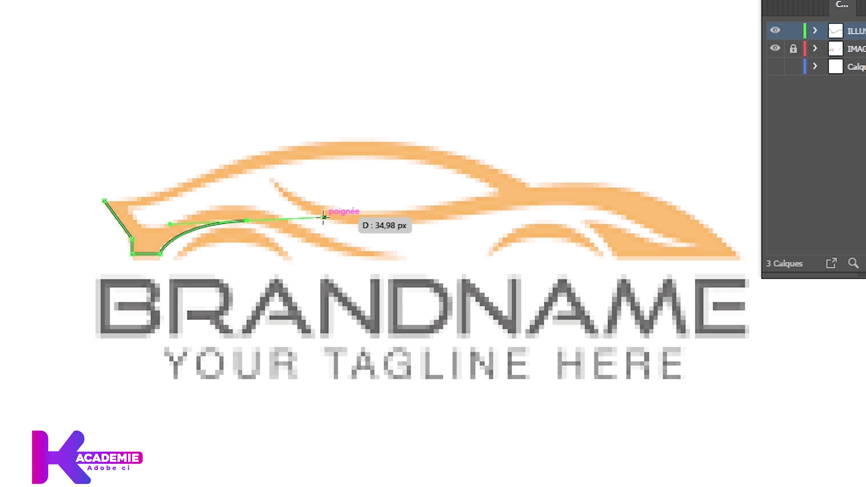
Refine the last curve handle and extend the path to the tail of the inner stripe
drag(323, 217, 283, 221)
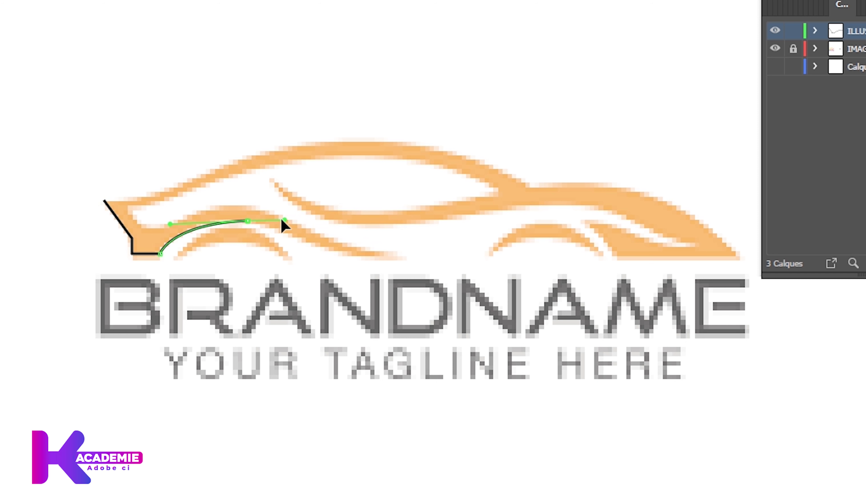
key(p)
click(261, 221)
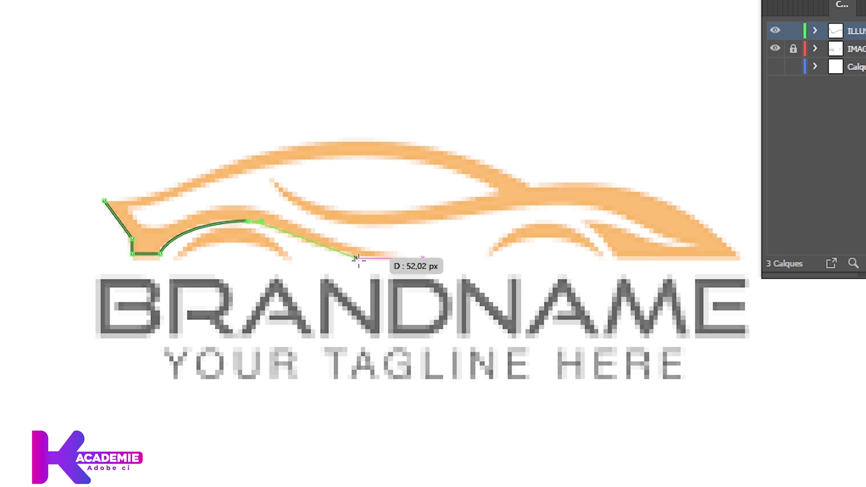
click(394, 257)
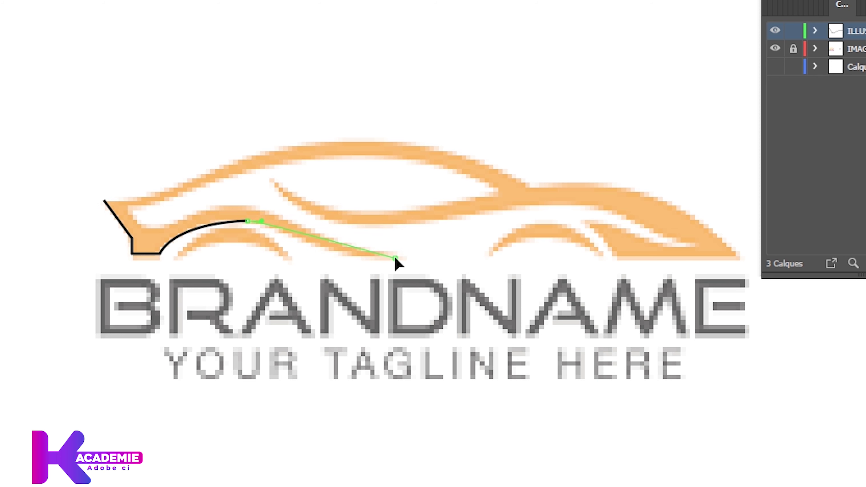
drag(413, 254, 454, 250)
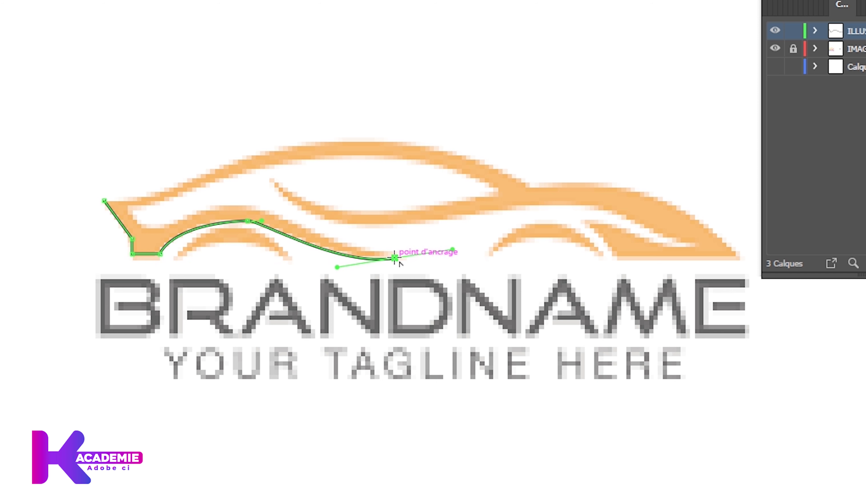
click(395, 258)
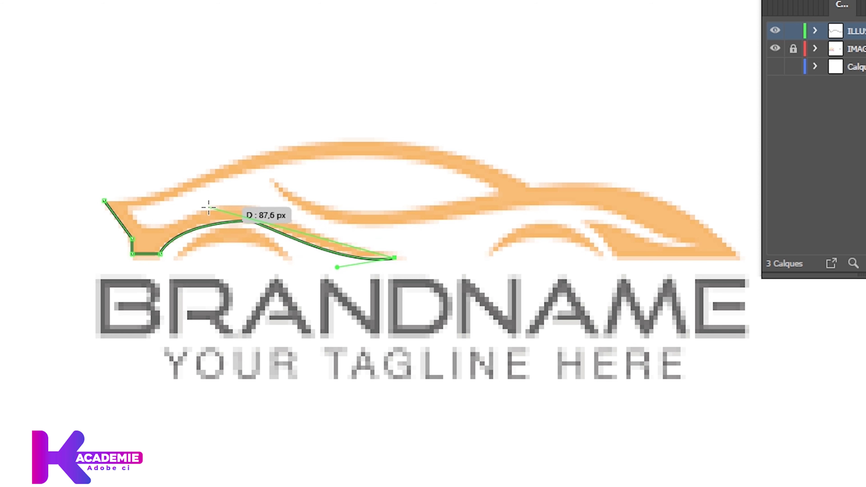
Trace back along the stripe's upper edge to the nose and close the front shape
drag(219, 207, 170, 201)
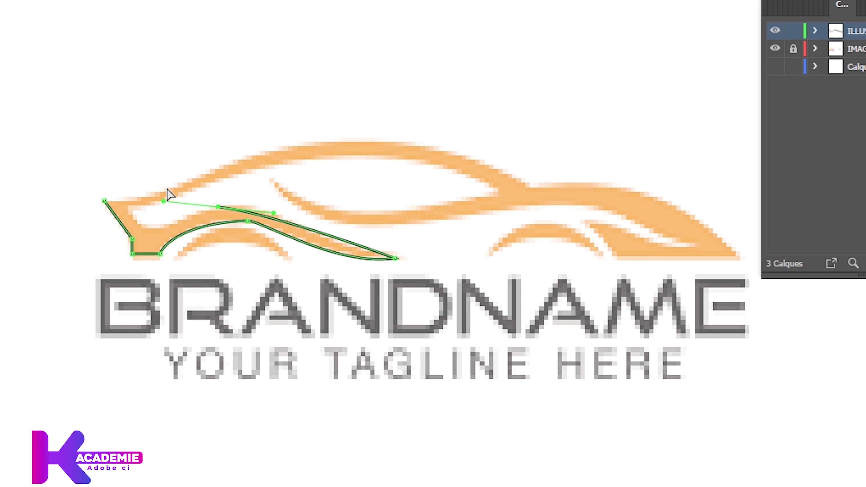
key(ctrl+z)
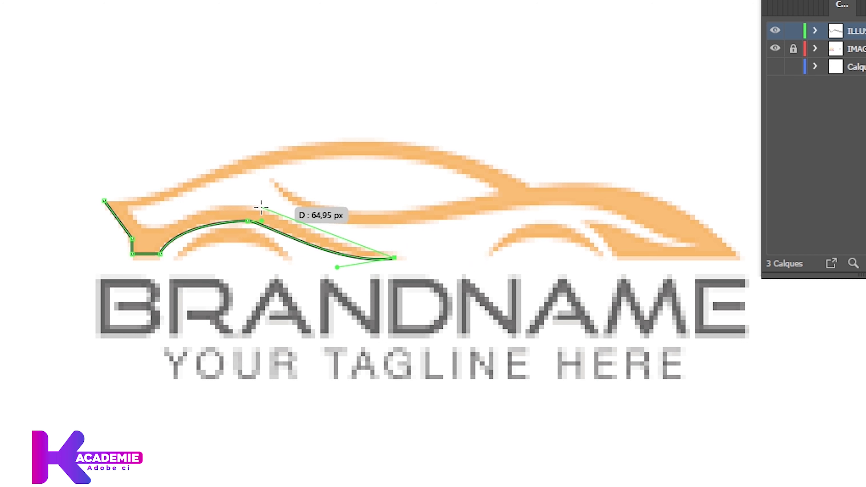
ctrl+click(273, 216)
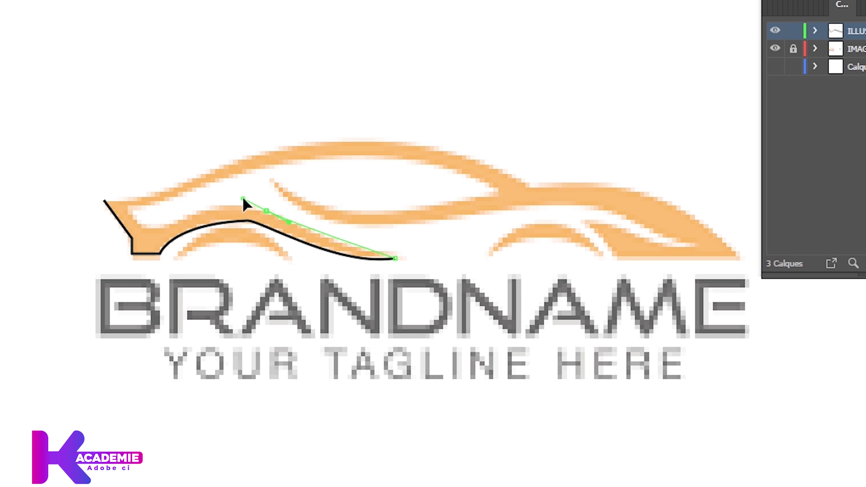
drag(230, 187, 224, 189)
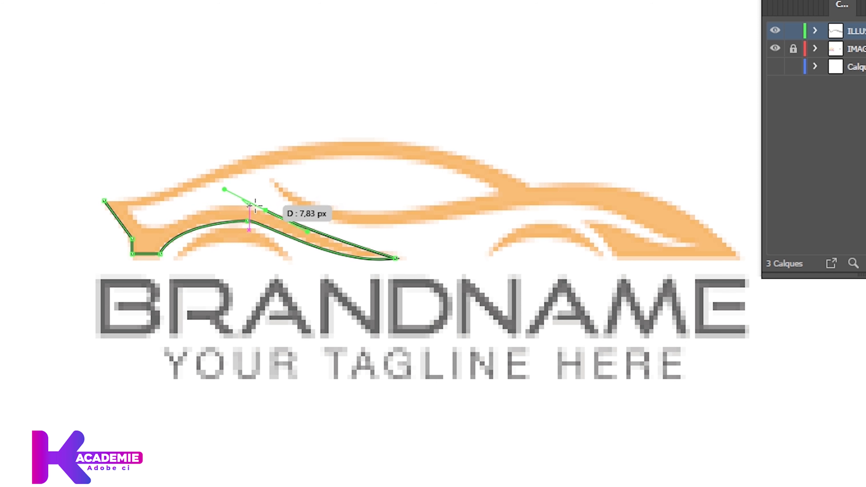
drag(263, 206, 265, 211)
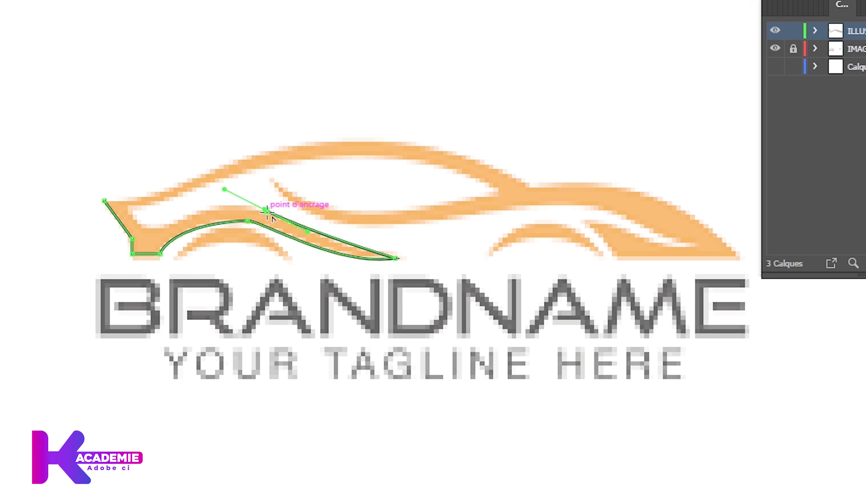
click(164, 229)
click(137, 225)
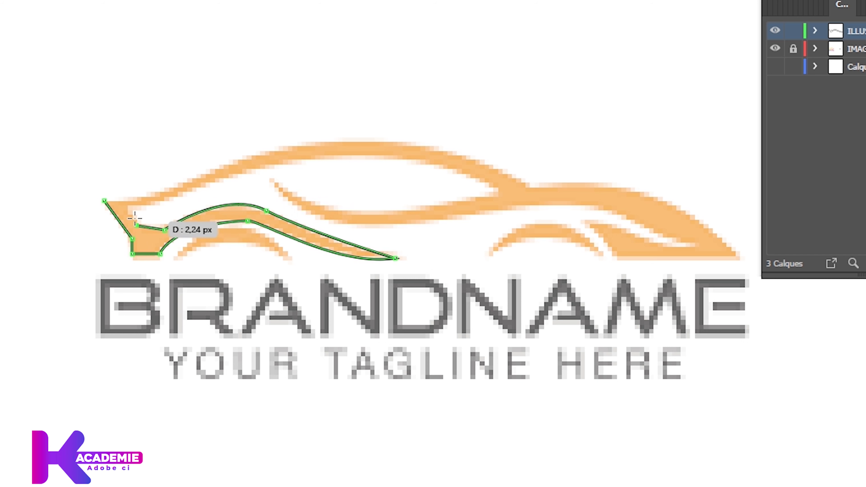
click(126, 199)
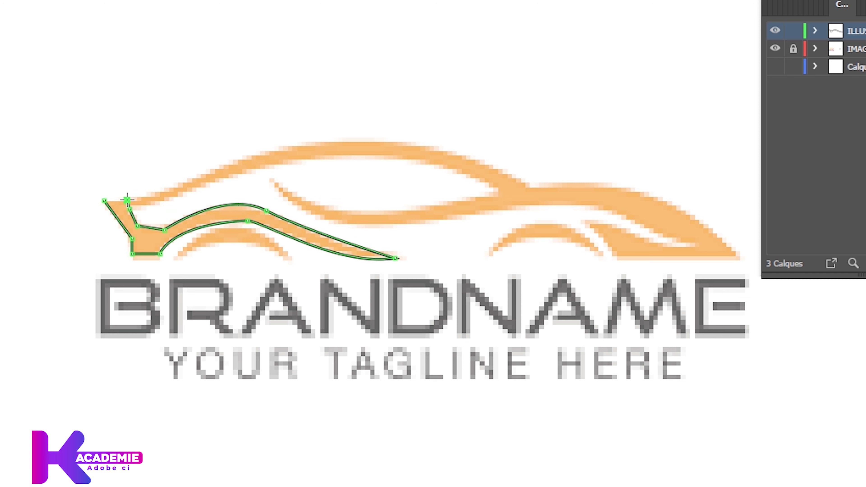
click(104, 200)
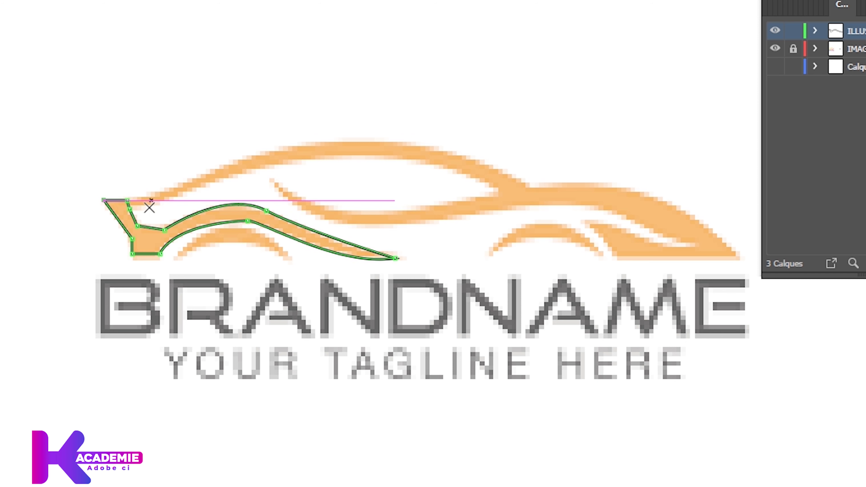
Start a new curved path along the window's lower edge toward the rear of the roof
click(271, 180)
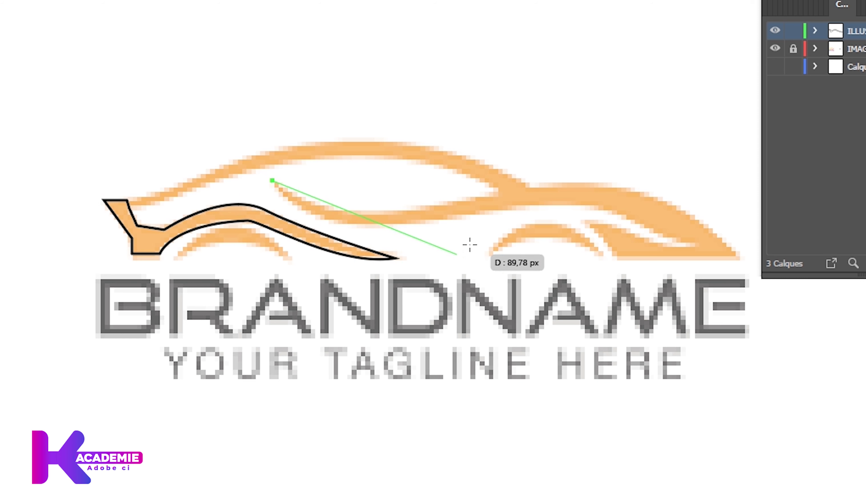
mouse_move(454, 219)
mouse_down()
mouse_move(555, 192)
mouse_move(621, 199)
mouse_up()
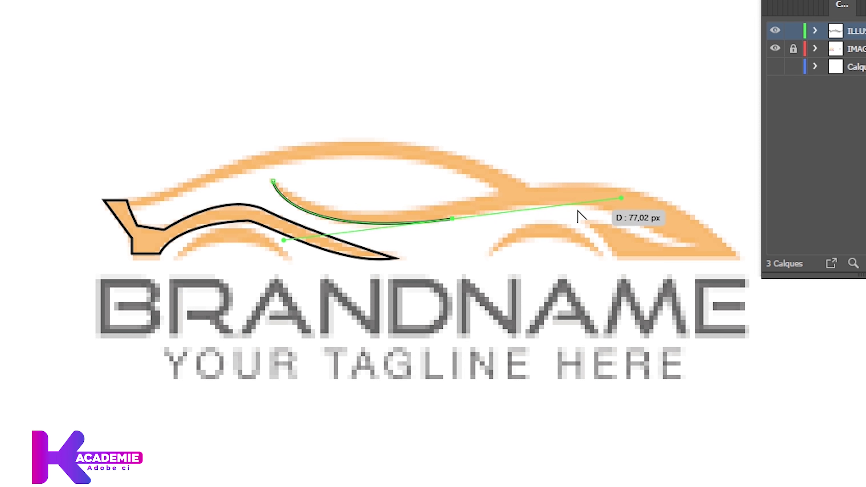
drag(621, 198, 500, 215)
key(alt+shift)
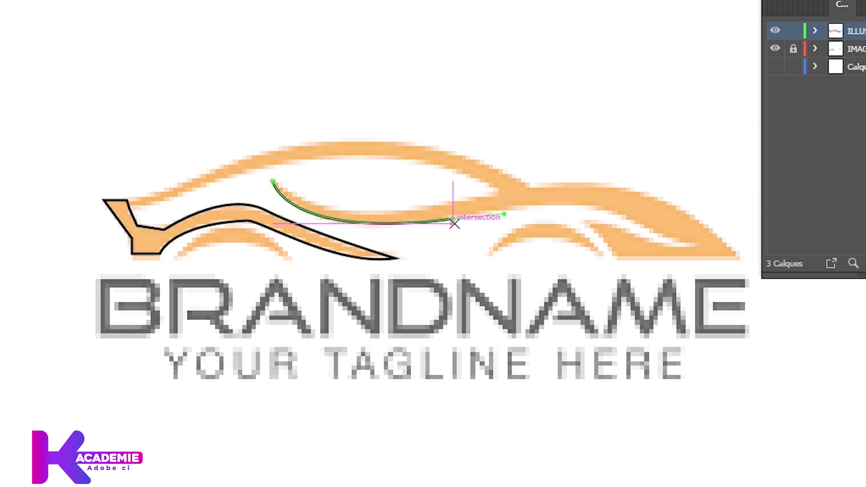
mouse_move(453, 219)
mouse_down()
mouse_move(504, 197)
mouse_move(504, 213)
mouse_up()
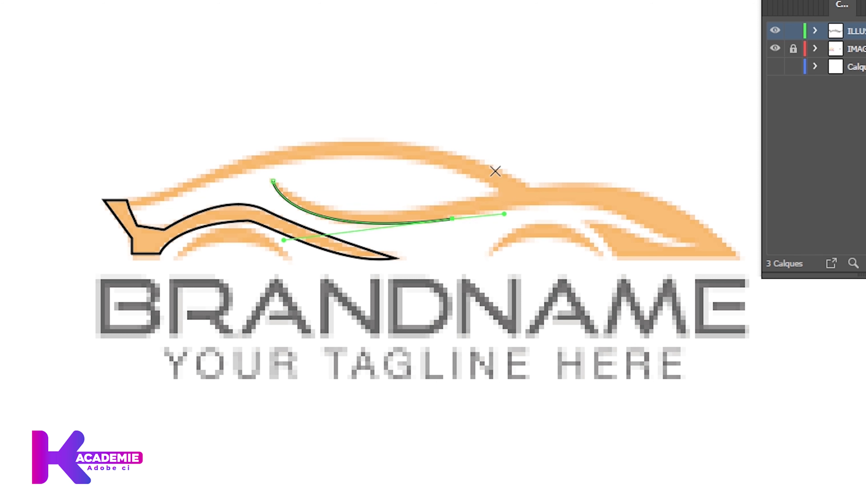
key(ctrl+z)
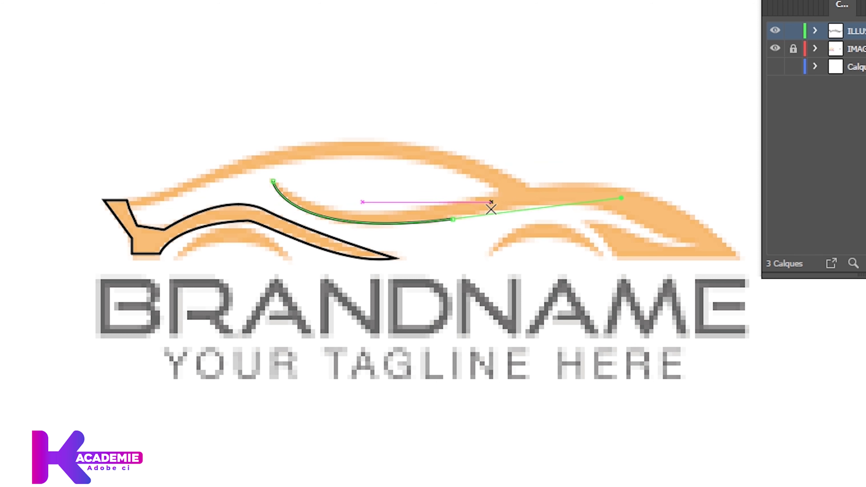
mouse_move(472, 225)
mouse_down()
mouse_move(452, 224)
mouse_move(580, 193)
mouse_move(501, 211)
mouse_up()
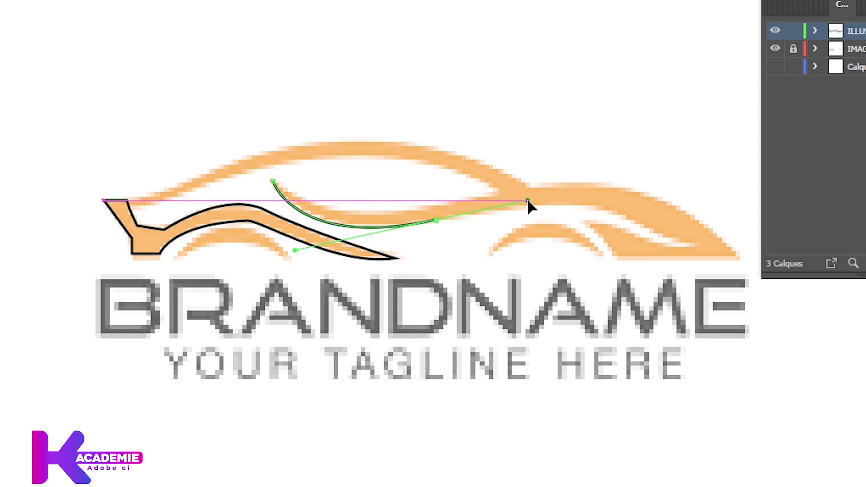
mouse_move(511, 215)
mouse_down()
mouse_move(546, 194)
mouse_move(501, 198)
mouse_up()
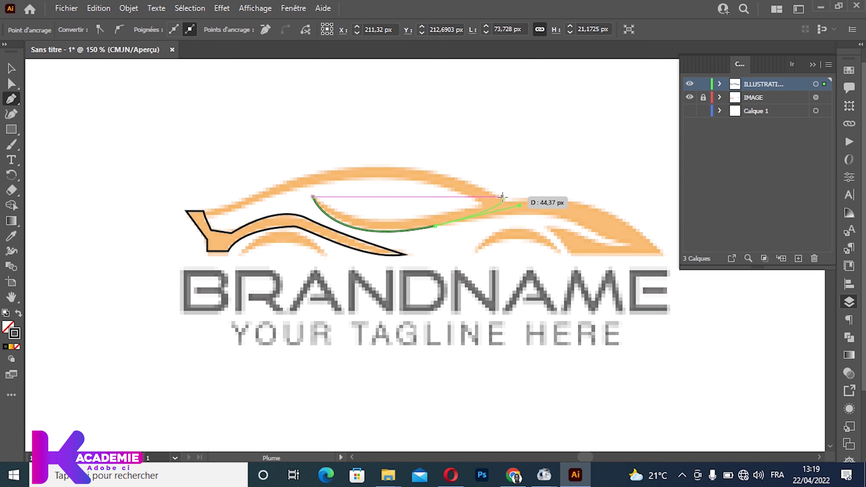
Trace the roofline to the front tip, back along the inner roofline, and close the roof band
mouse_move(501, 198)
mouse_down()
mouse_move(299, 177)
mouse_move(184, 211)
mouse_up()
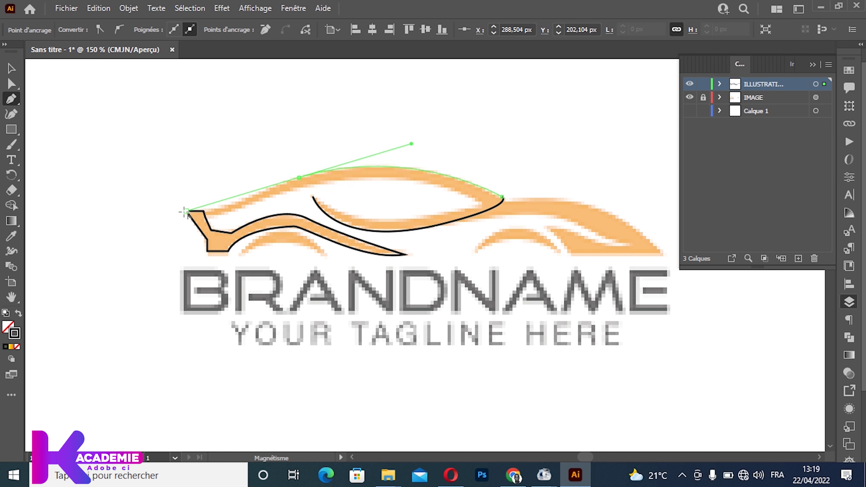
drag(185, 210, 184, 205)
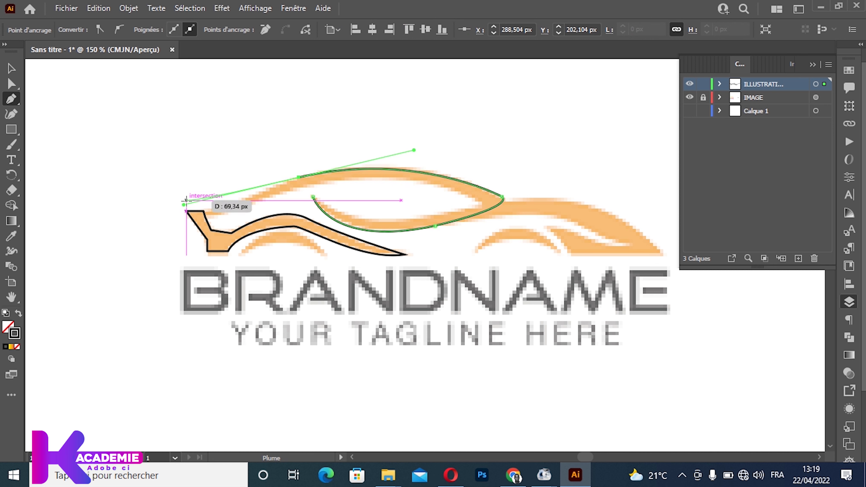
mouse_move(280, 190)
mouse_down()
mouse_move(203, 211)
mouse_move(241, 218)
mouse_up()
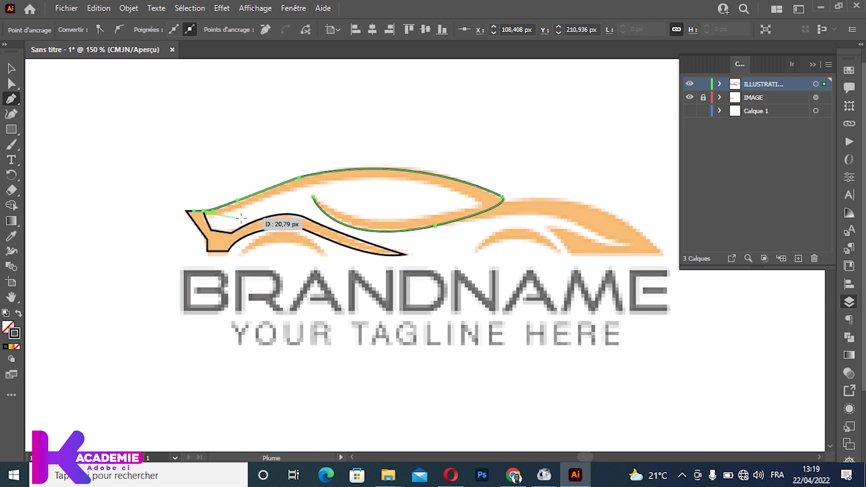
mouse_move(241, 218)
mouse_down()
mouse_move(205, 209)
mouse_move(212, 224)
mouse_move(205, 221)
mouse_up()
drag(344, 182, 385, 187)
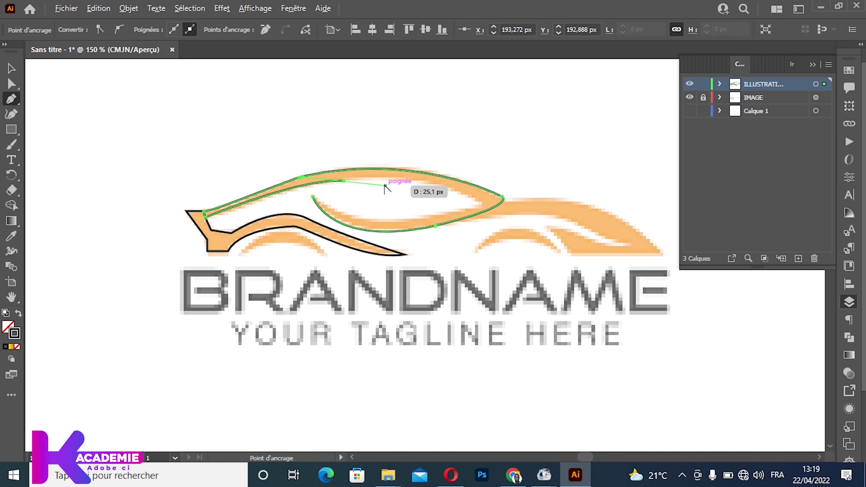
drag(385, 186, 387, 181)
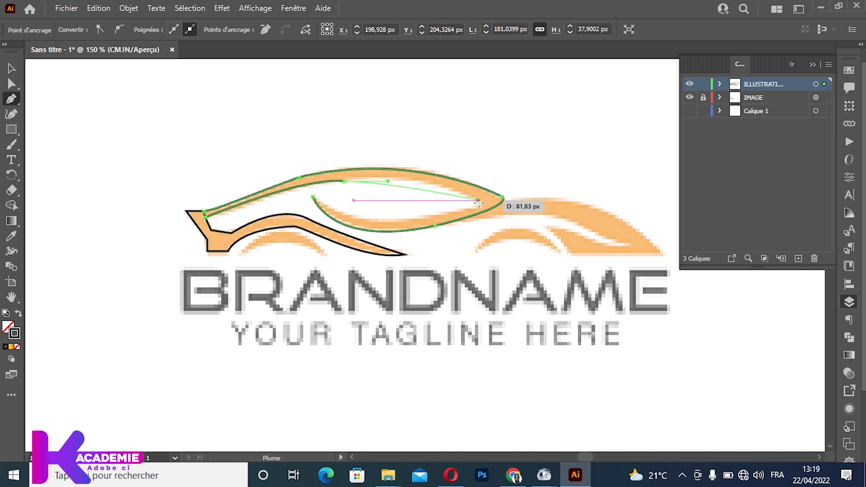
drag(482, 202, 524, 226)
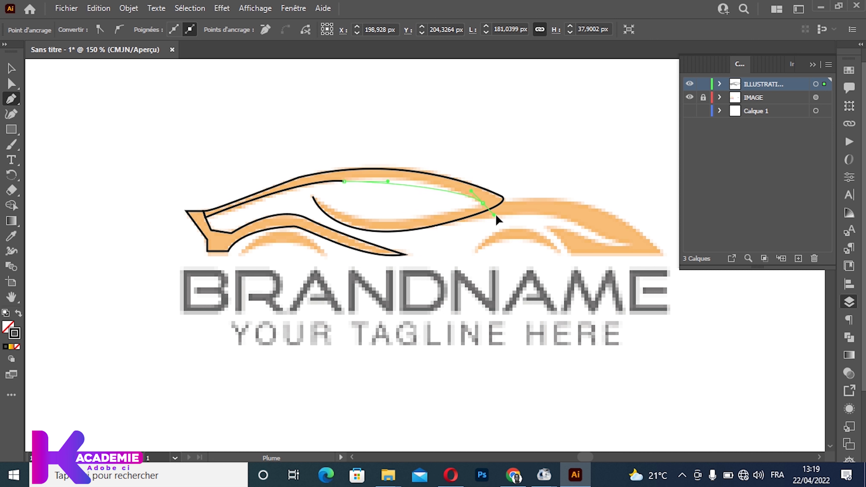
click(553, 235)
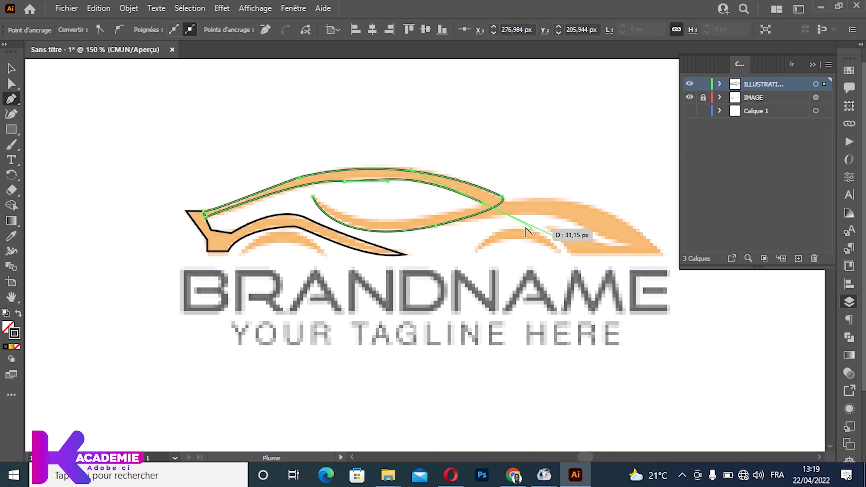
click(482, 202)
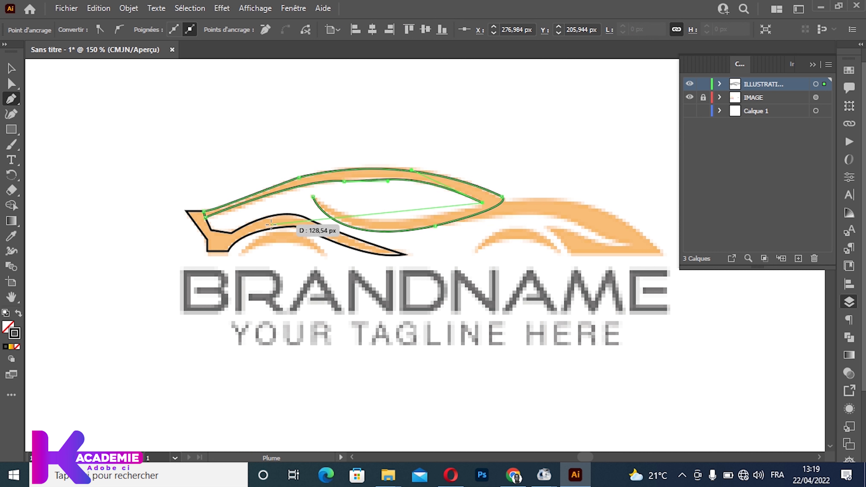
mouse_move(313, 197)
mouse_down()
mouse_move(242, 157)
mouse_move(260, 149)
mouse_up()
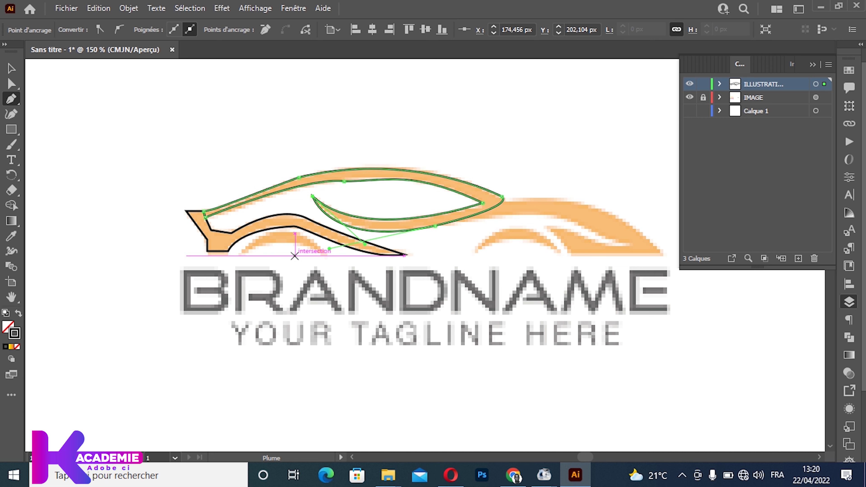
click(689, 98)
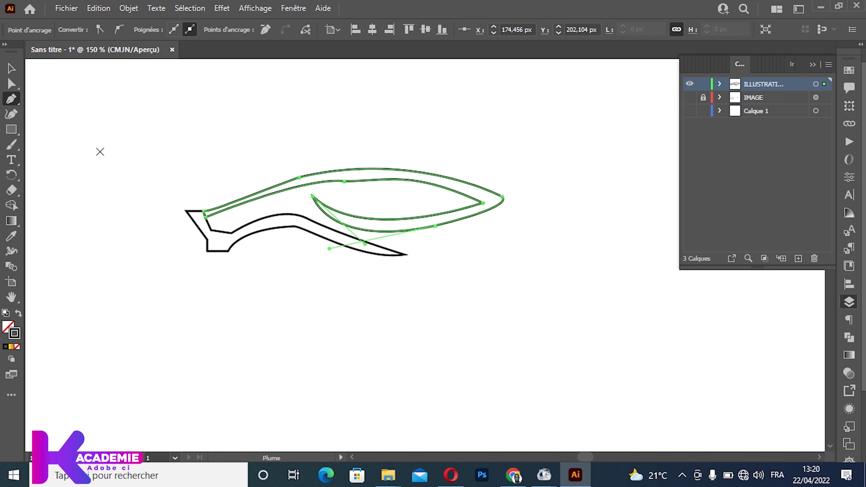
click(11, 68)
click(119, 223)
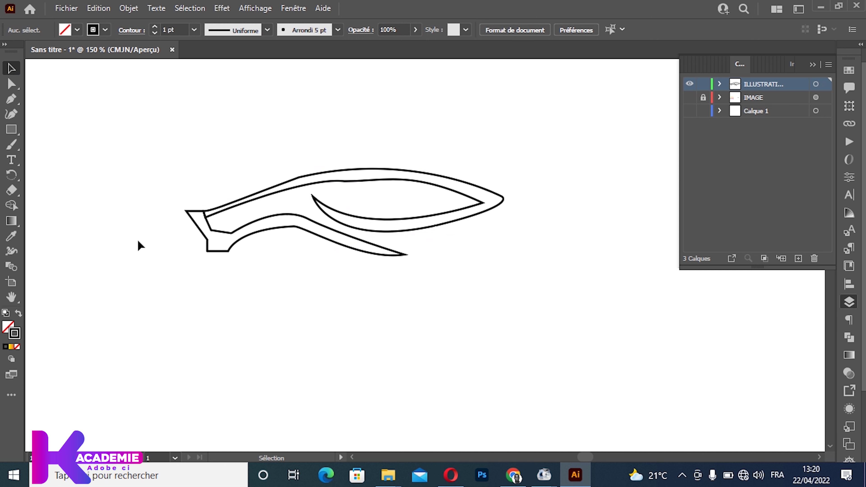
click(690, 98)
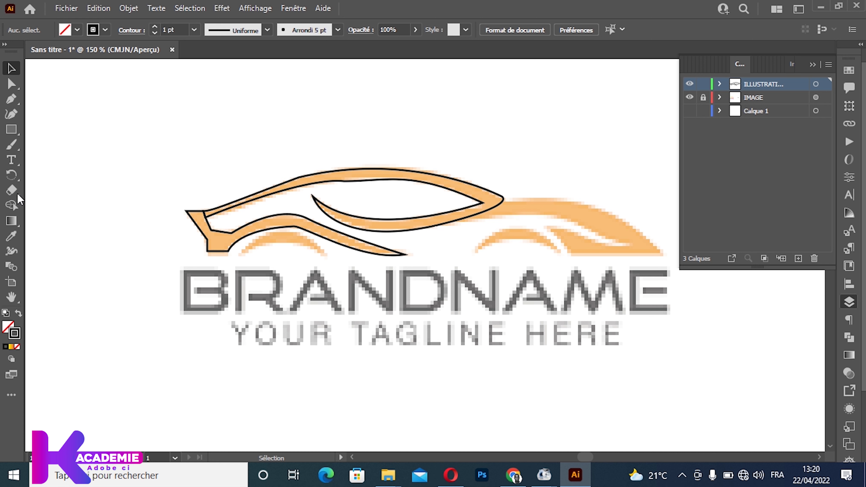
Start the rear body path, curving it over the rear window and deck to a sharp rear tip
click(11, 99)
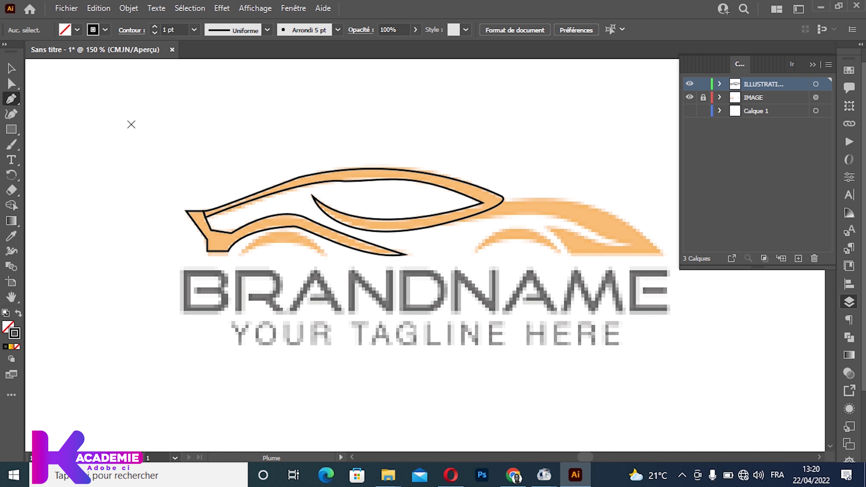
click(457, 220)
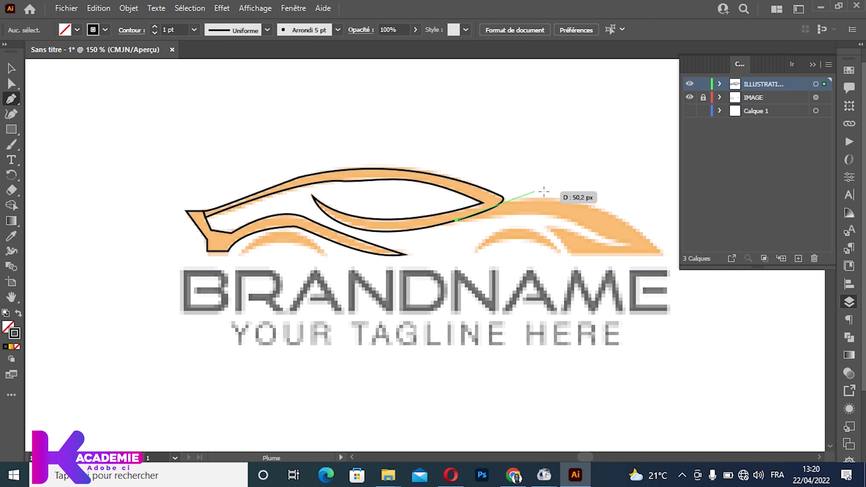
click(508, 200)
drag(525, 194, 532, 194)
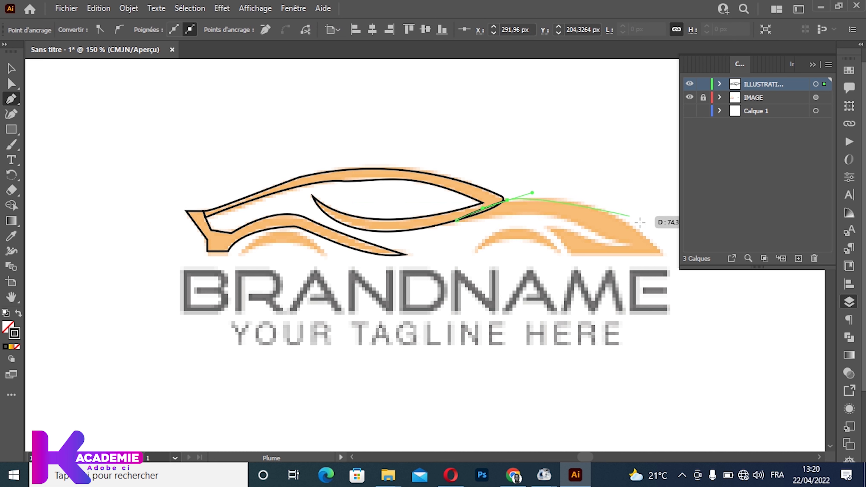
click(664, 253)
drag(682, 280, 711, 317)
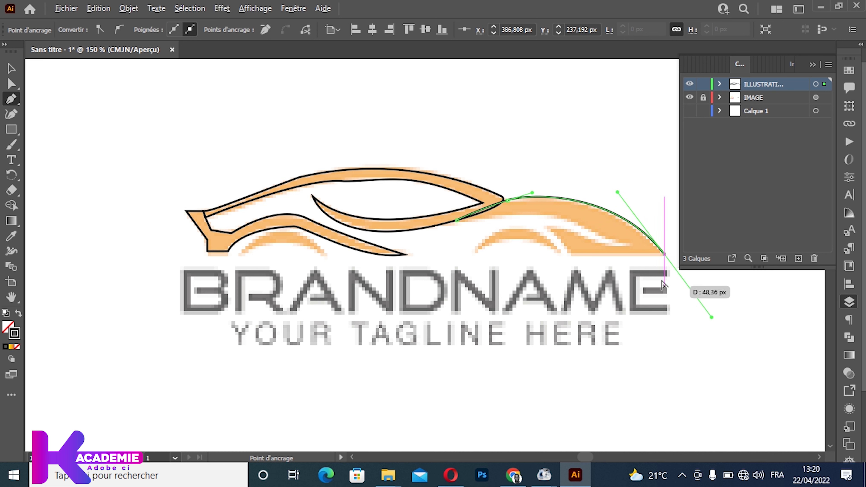
click(663, 254)
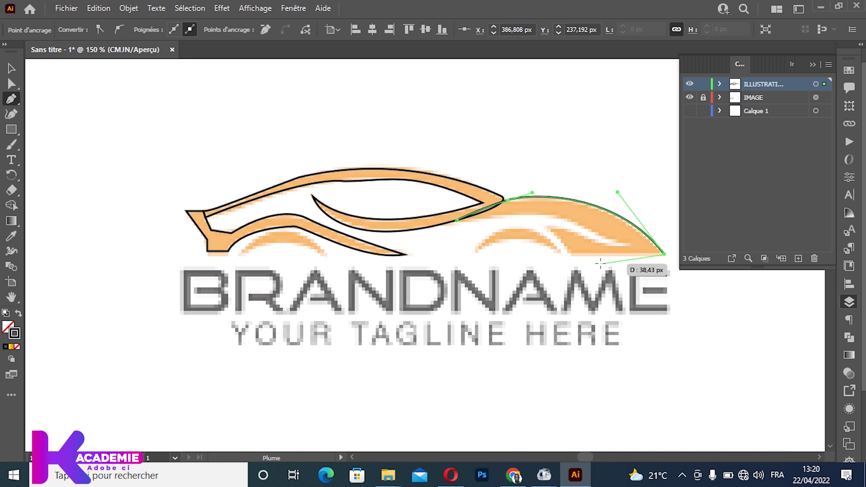
Continue along the bottom edge, rear wheel arch and notch tip, closing the curve at the start point
click(569, 254)
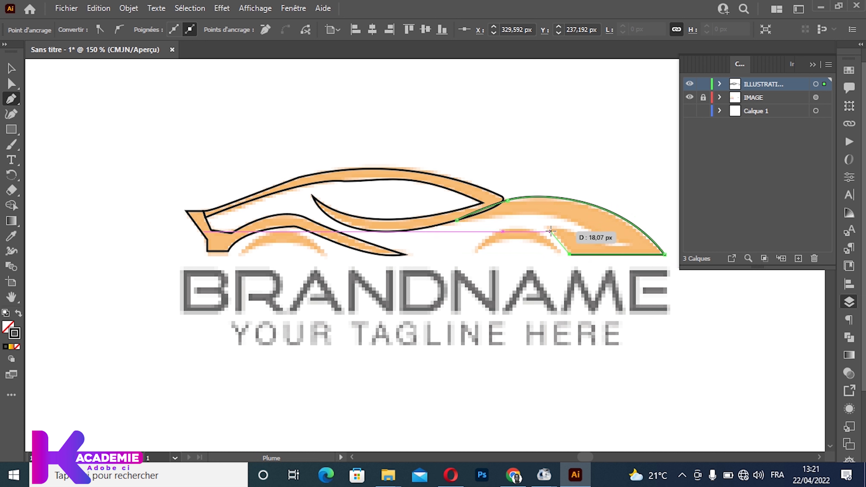
click(545, 225)
click(545, 225)
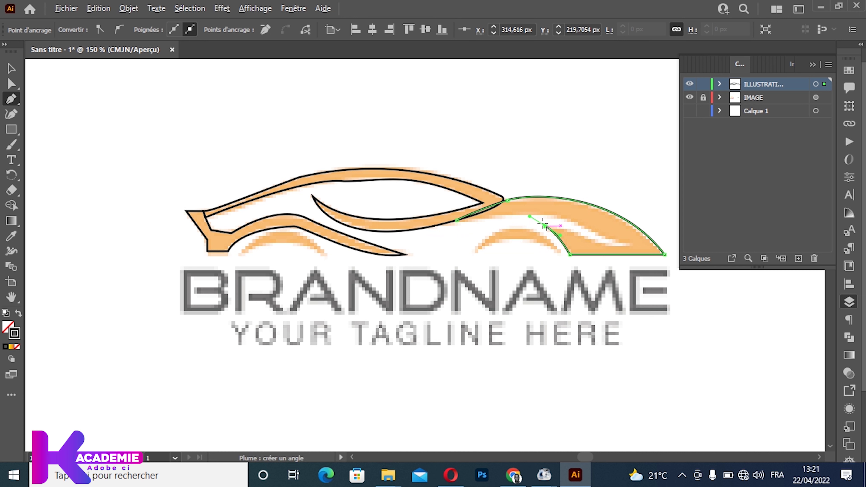
drag(545, 225, 632, 247)
click(631, 244)
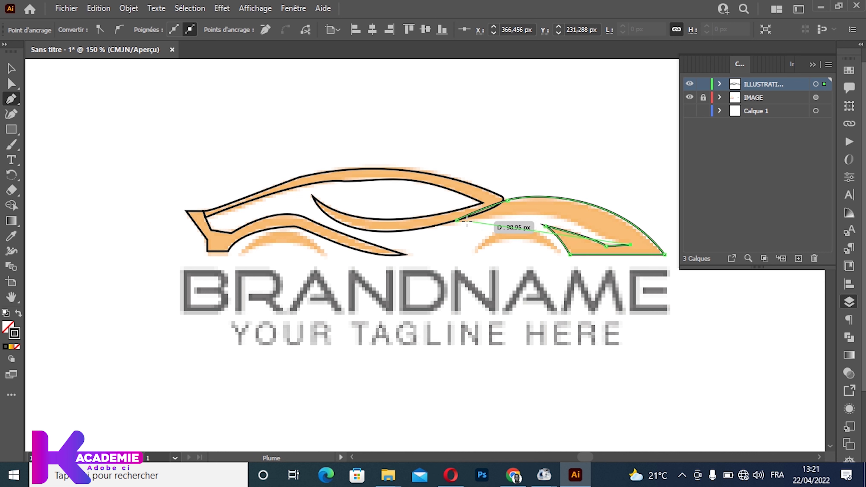
drag(457, 221, 404, 253)
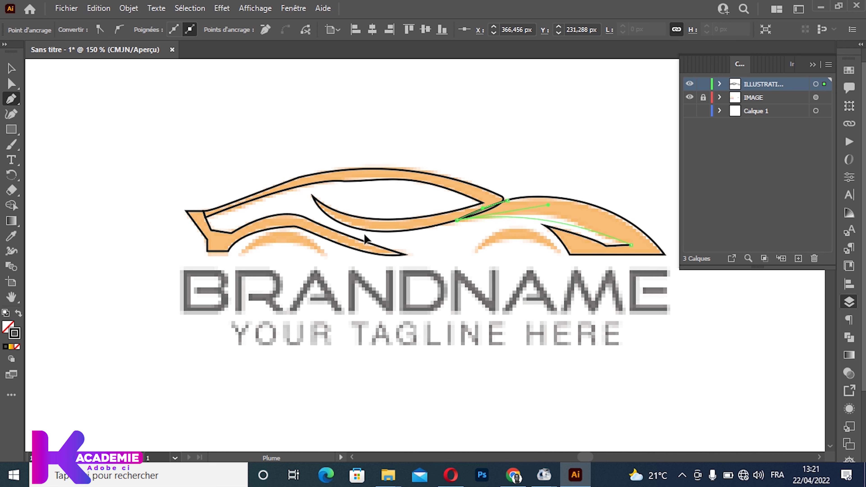
mouse_move(404, 253)
mouse_down()
mouse_move(325, 236)
mouse_move(370, 245)
mouse_up()
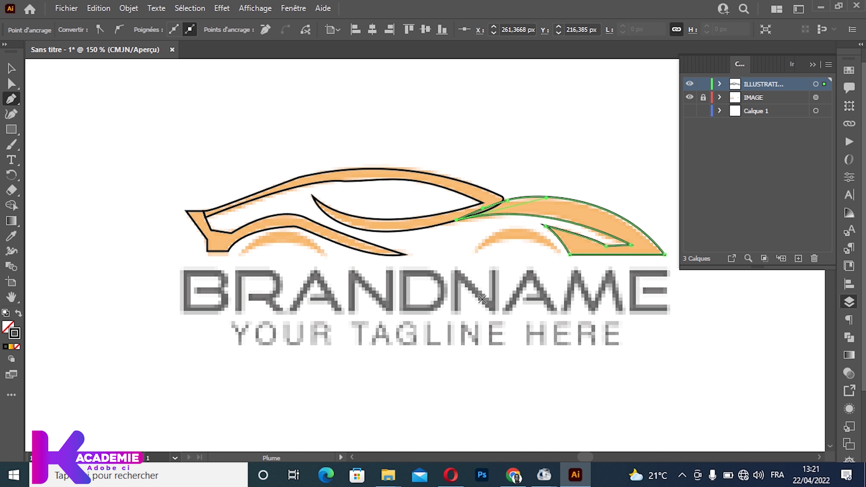
click(11, 68)
click(135, 197)
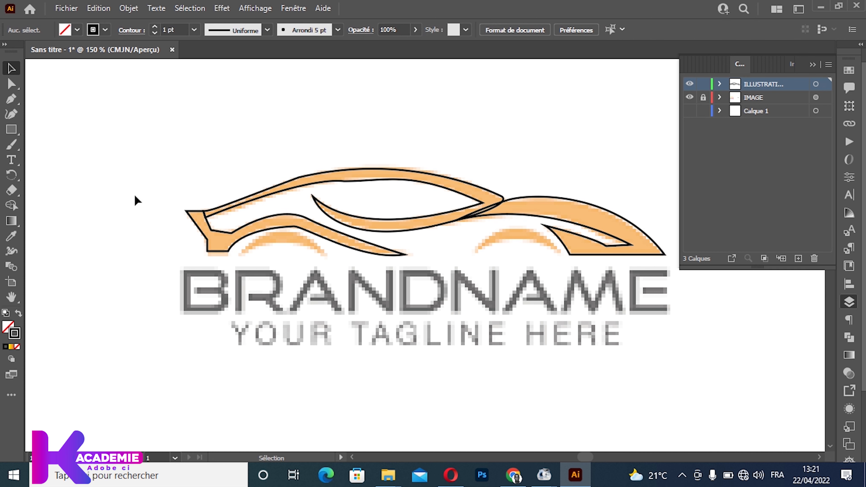
Begin the front wheel arch path with a curved upper segment matching the reference
drag(171, 169, 471, 218)
click(94, 199)
click(11, 99)
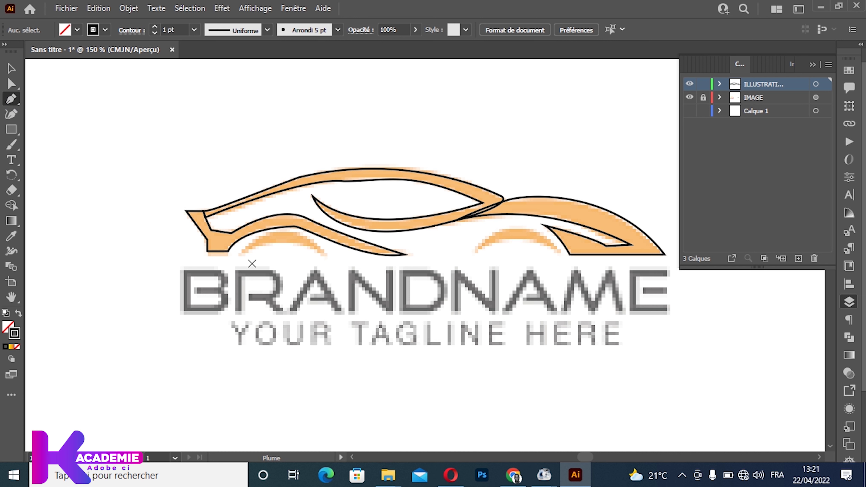
click(242, 255)
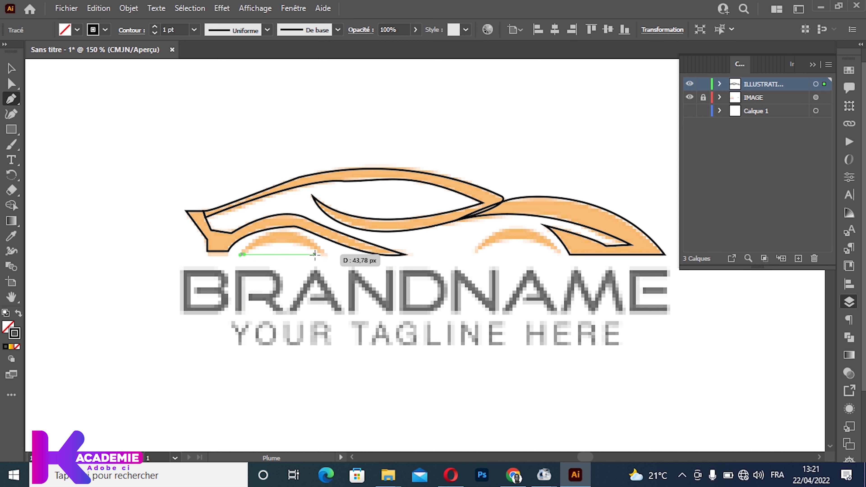
mouse_move(322, 255)
mouse_down()
mouse_move(376, 294)
mouse_move(362, 308)
mouse_up()
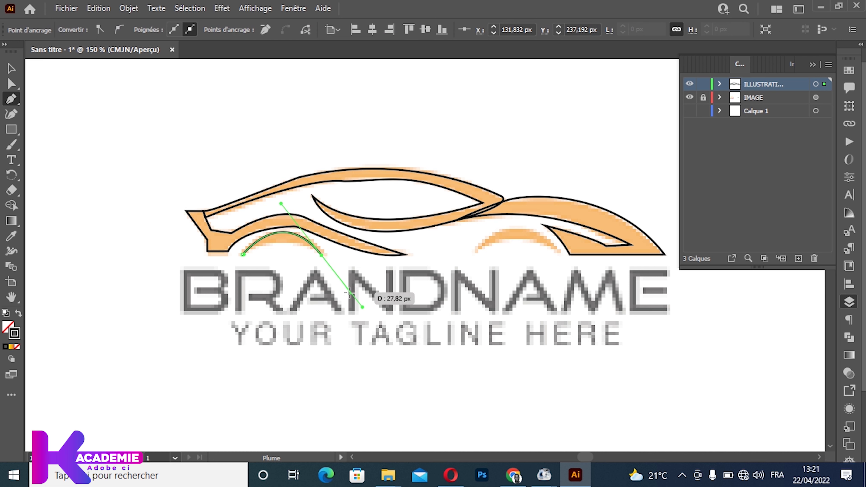
click(322, 255)
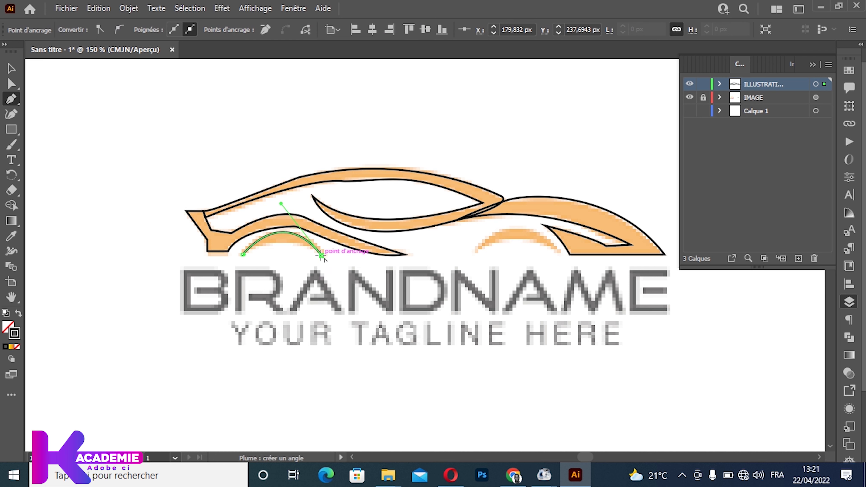
mouse_move(242, 256)
mouse_down()
mouse_move(208, 273)
mouse_move(202, 290)
mouse_up()
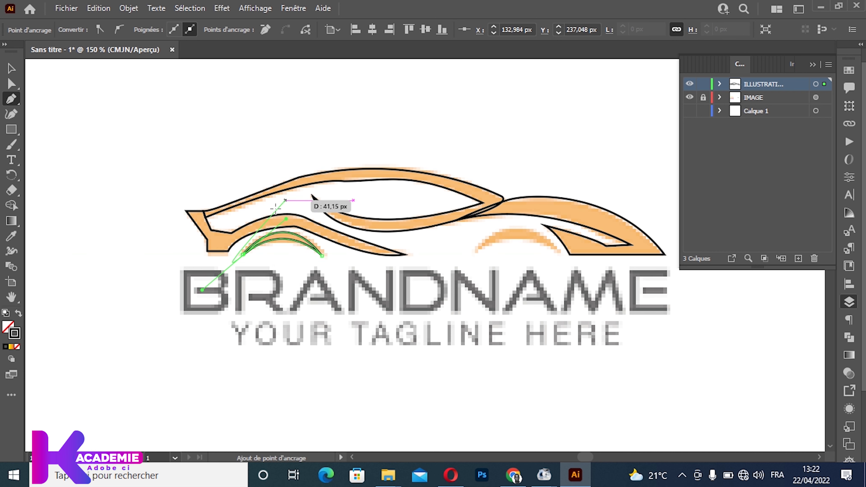
Close the arch back at its left anchor with a reshaped curved lower segment
click(243, 254)
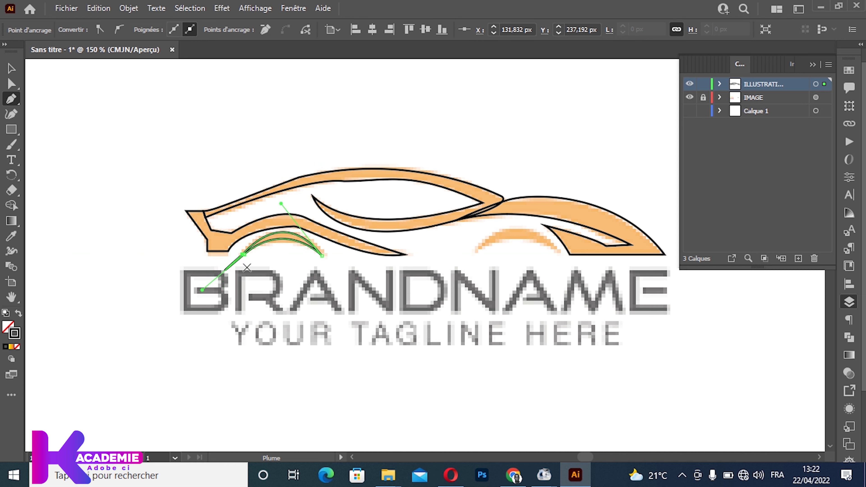
ctrl+click(235, 263)
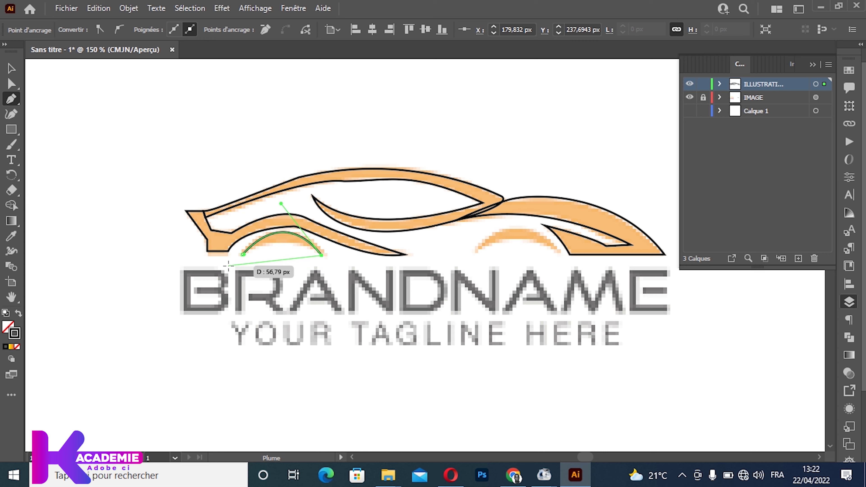
scroll(225, 266, up, 2)
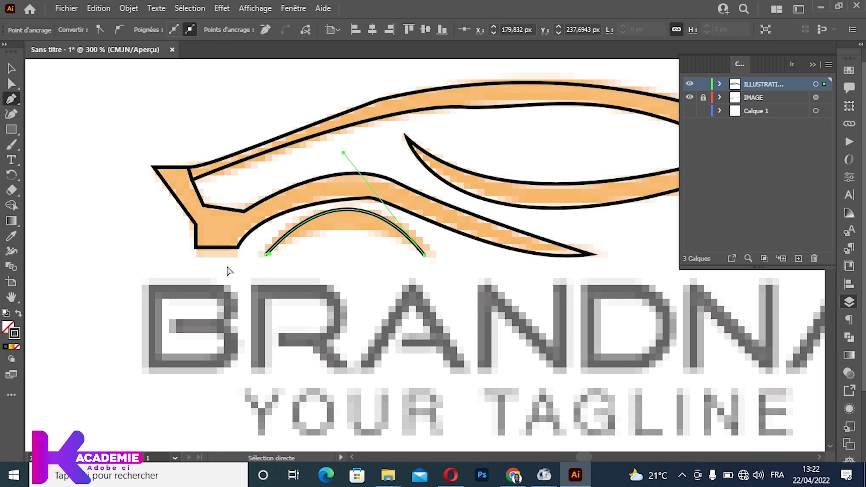
key(ctrl+plus)
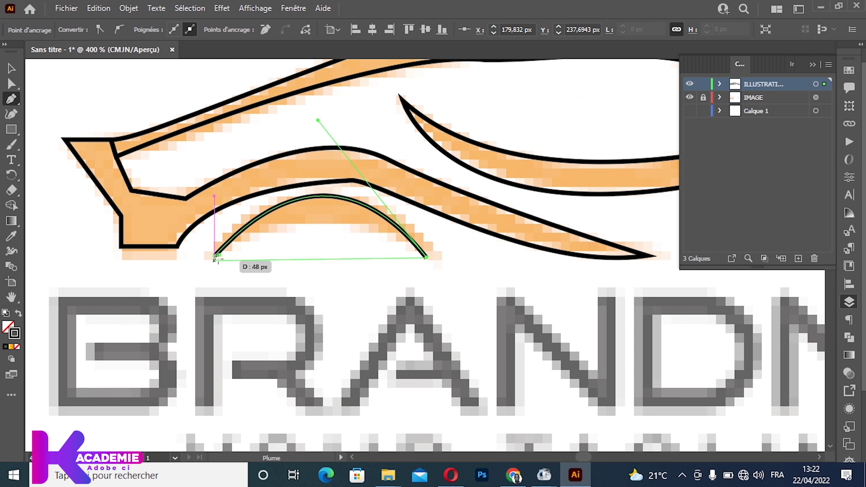
mouse_move(214, 255)
mouse_down()
mouse_move(121, 336)
mouse_move(84, 350)
mouse_up()
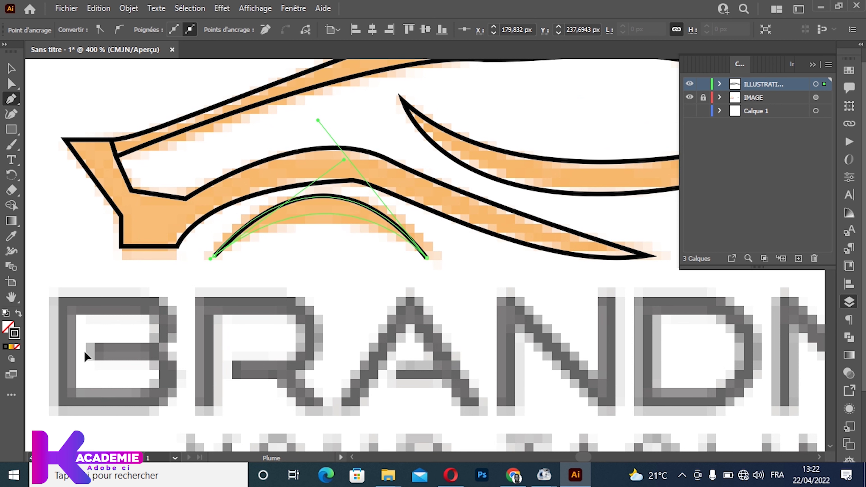
drag(84, 350, 103, 355)
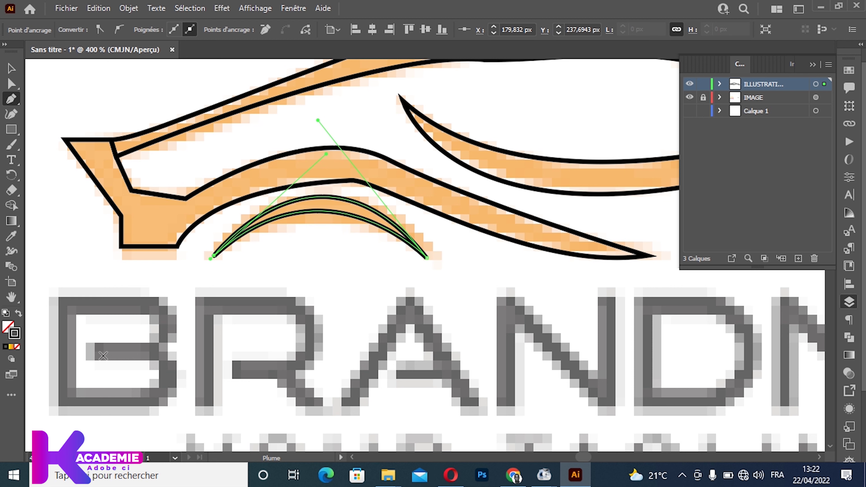
click(13, 70)
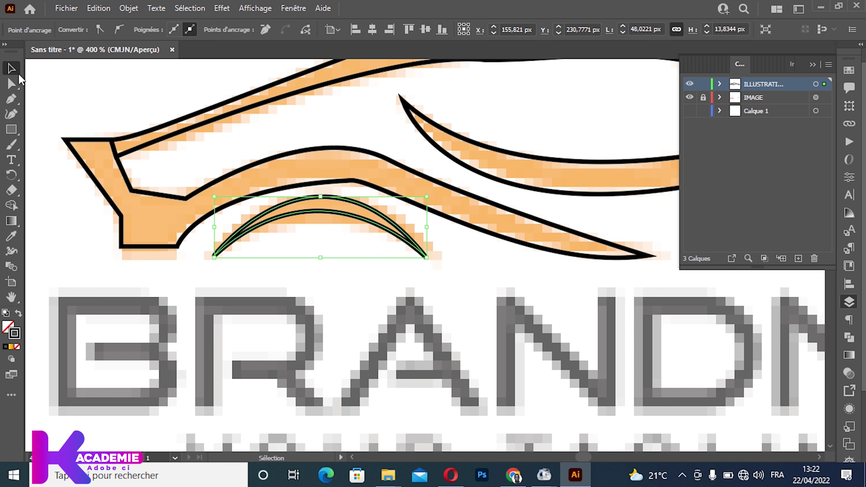
Alt-drag a duplicate of the front wheel arch onto the rear wheel
click(159, 251)
key(ctrl+minus)
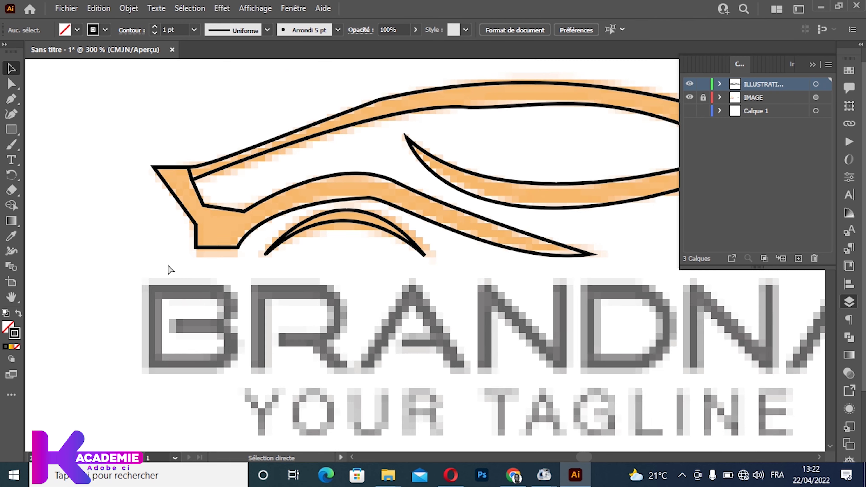
key(ctrl+minus)
key(ctrl+minus)
key(h)
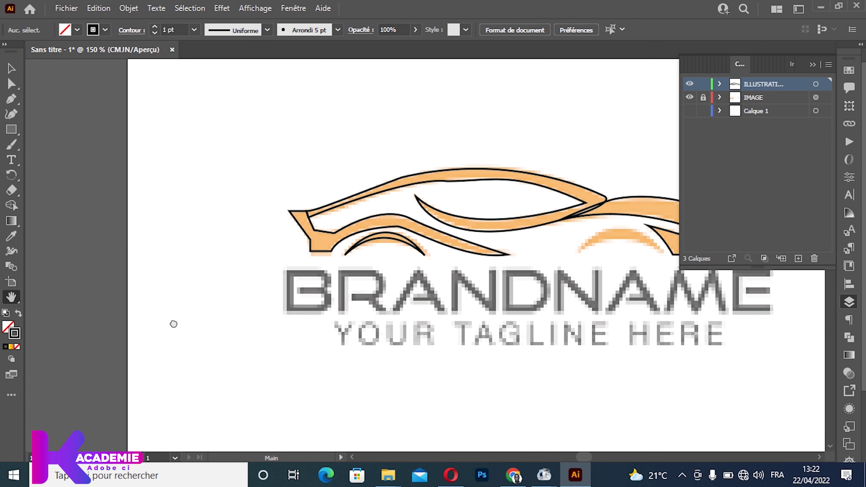
drag(322, 318, 134, 313)
key(v)
key(ctrl+plus)
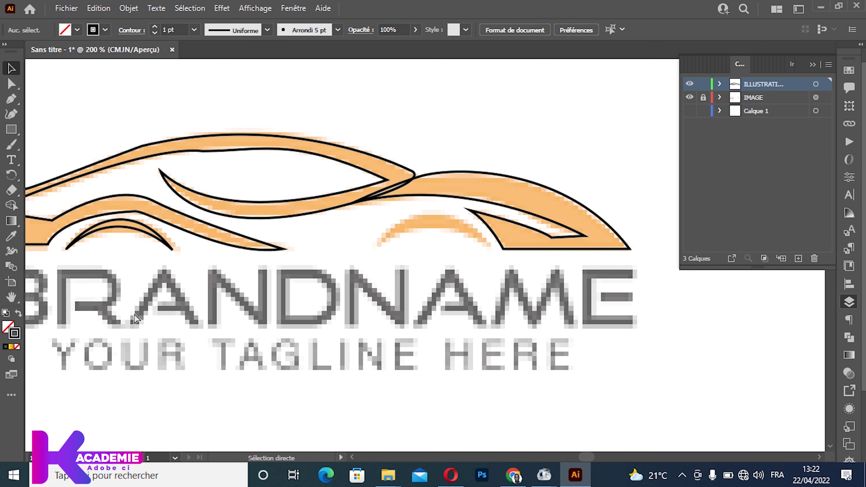
click(118, 227)
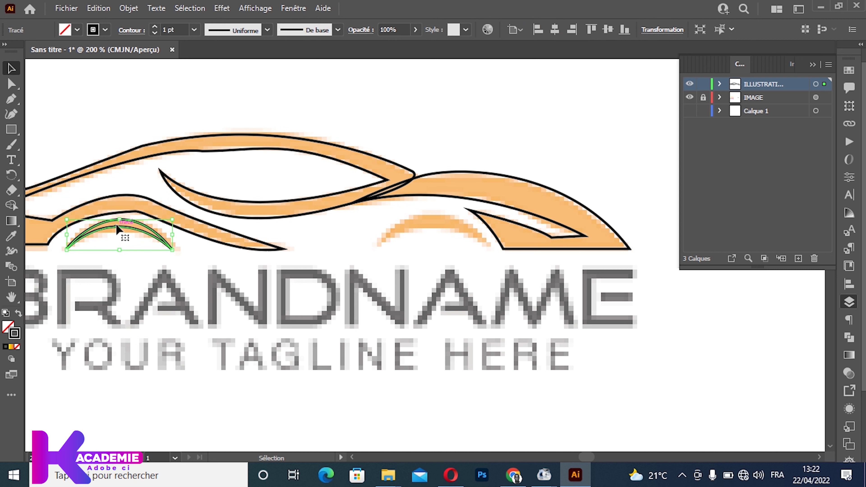
key(alt)
key(alt)
mouse_move(131, 231)
alt+mouse_down()
mouse_move(371, 251)
mouse_move(447, 238)
alt+mouse_up()
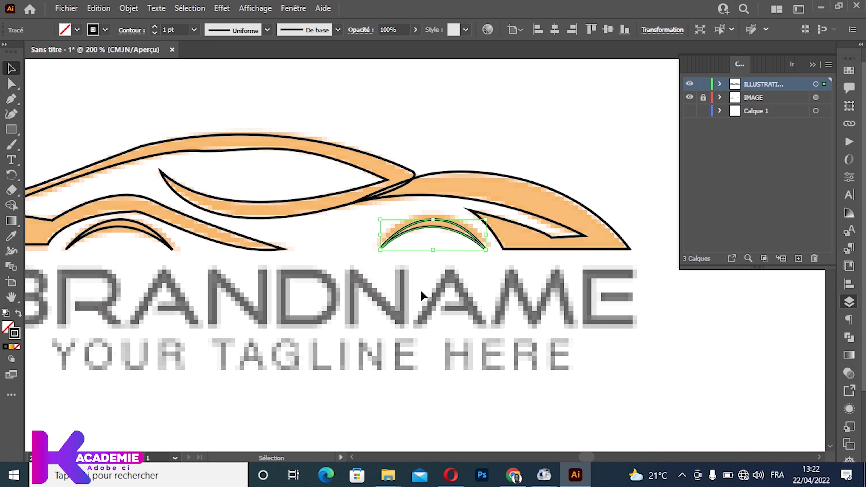
scroll(422, 295, down, 1)
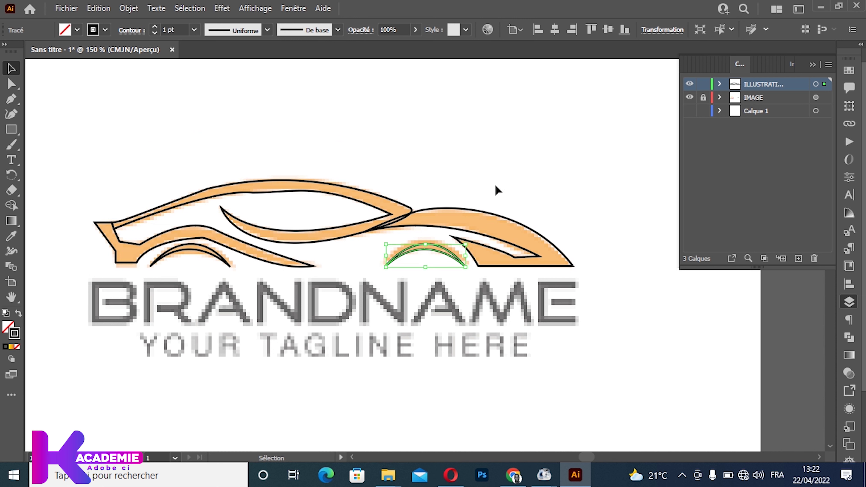
Hide the reference image layer and nudge both wheel arches down two steps
click(690, 98)
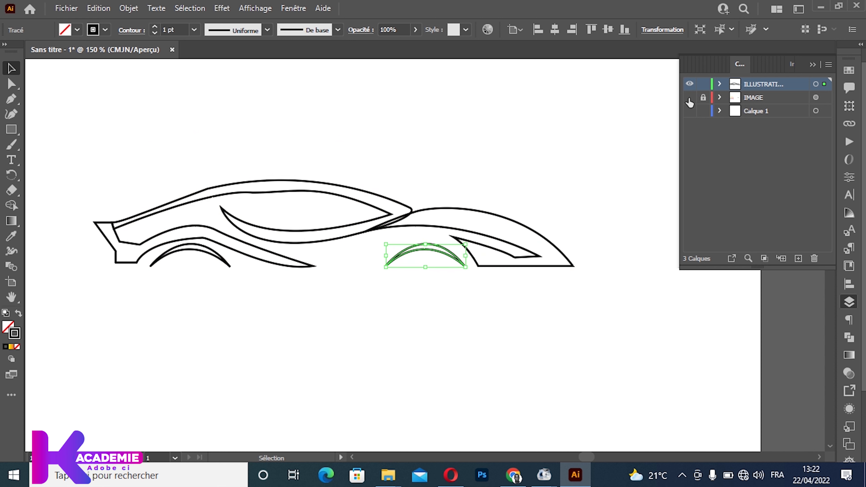
click(289, 376)
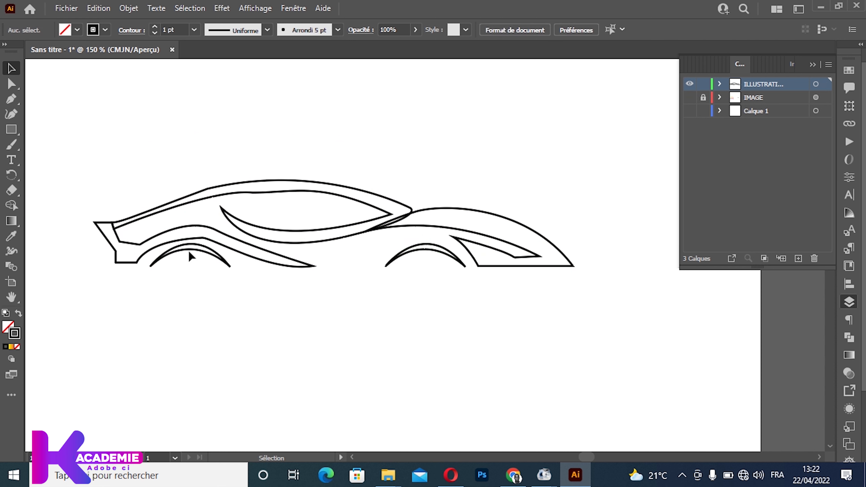
click(214, 253)
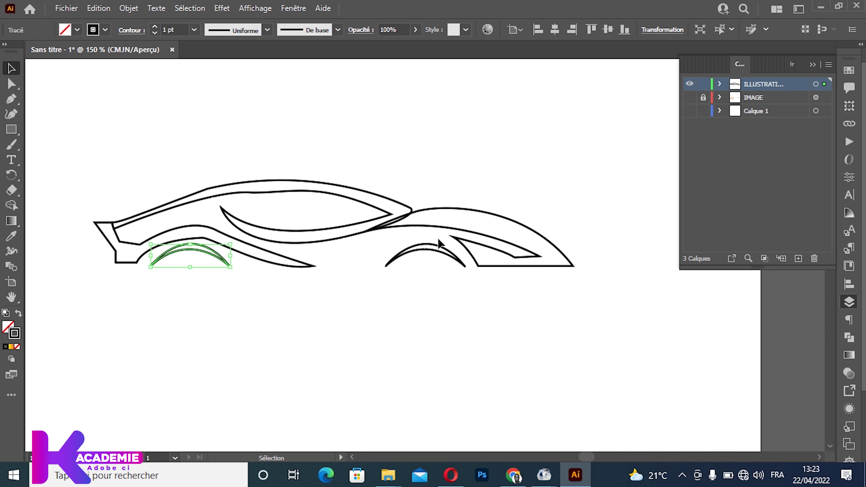
shift+click(428, 252)
key(Down)
key(Down)
key(Down)
key(Down)
key(Down)
key(Down)
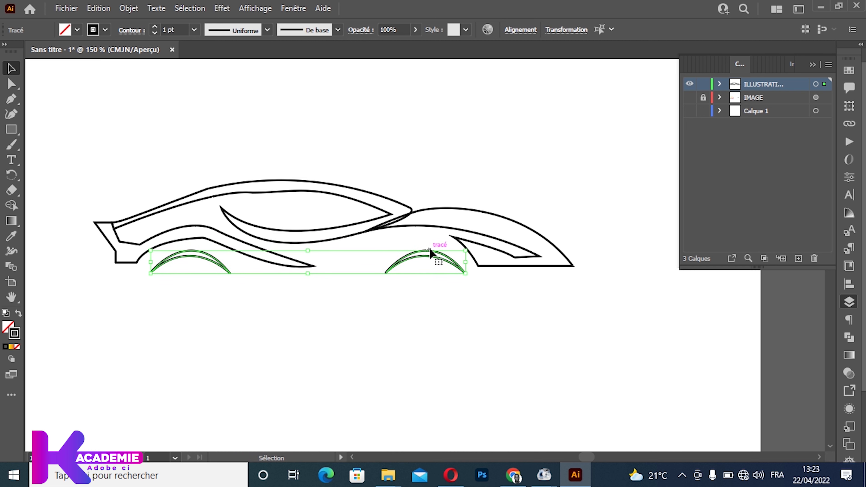
key(Down)
key(Down)
key(Down)
key(Down)
key(Down)
key(Down)
key(Down)
key(Down)
click(126, 294)
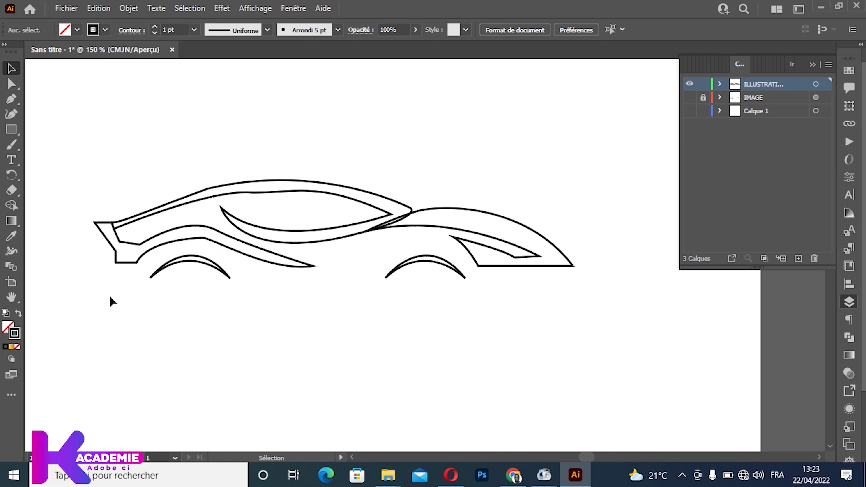
Check the front body anchors and marquee-select all the car paths
key(a)
click(202, 243)
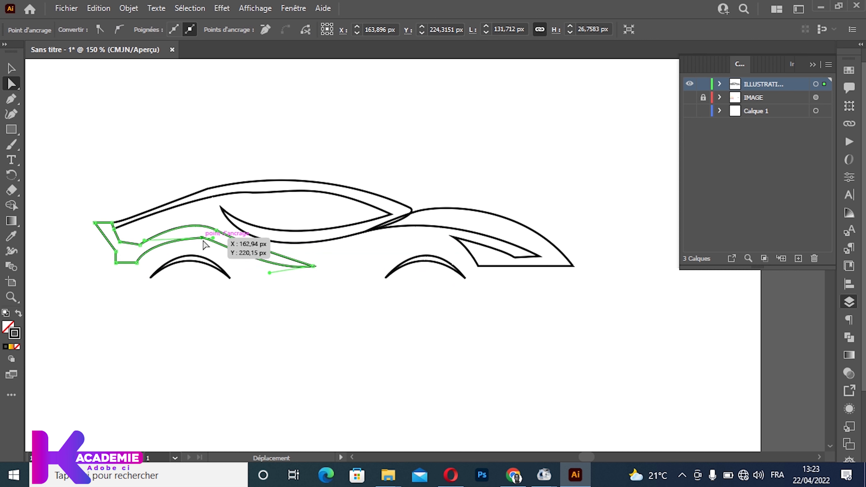
click(204, 245)
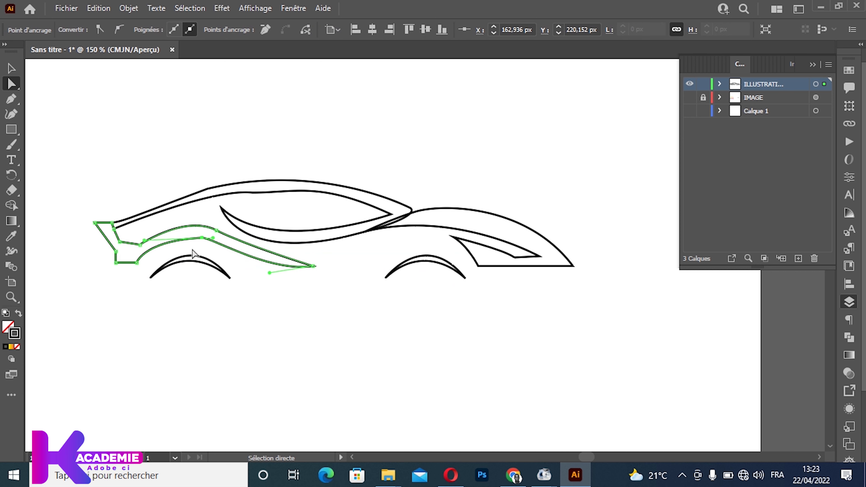
click(198, 318)
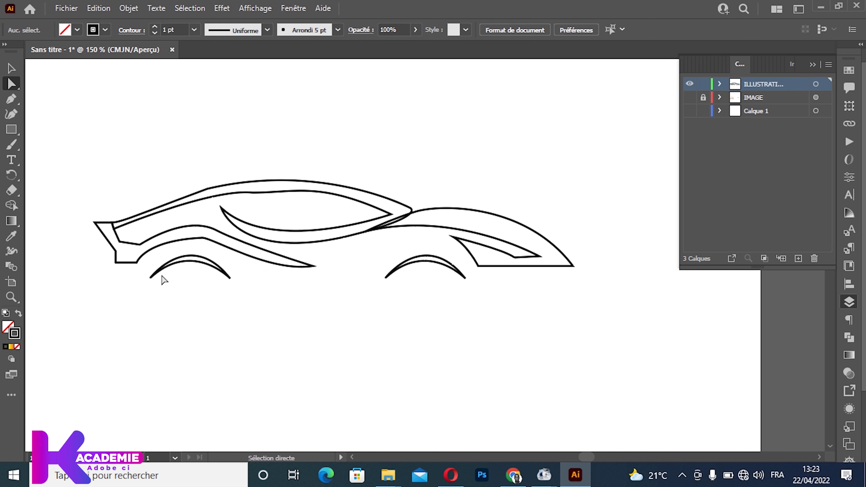
drag(106, 172, 529, 300)
click(420, 310)
drag(226, 120, 578, 299)
click(11, 68)
click(95, 116)
Select every path with Ctrl+A, pan to show the whole car, and switch to Chrome
scroll(655, 405, right, 3)
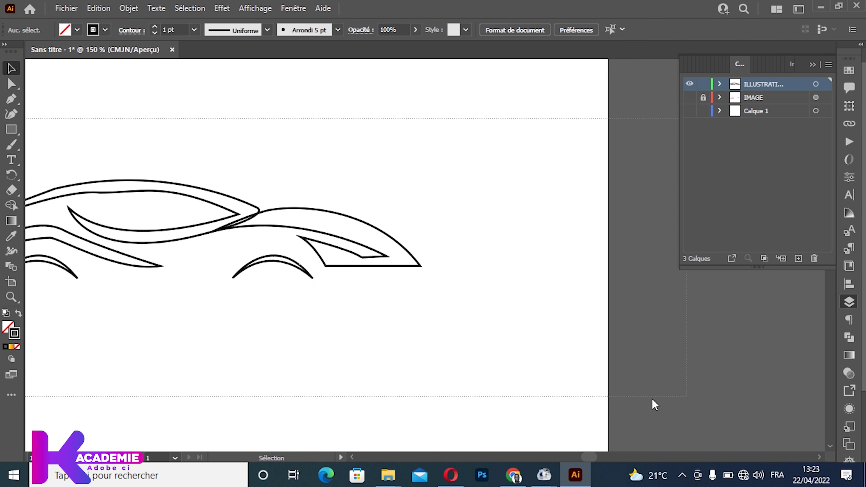
key(ctrl+a)
key(space)
mouse_move(269, 309)
mouse_down()
mouse_move(526, 265)
mouse_move(399, 333)
mouse_up()
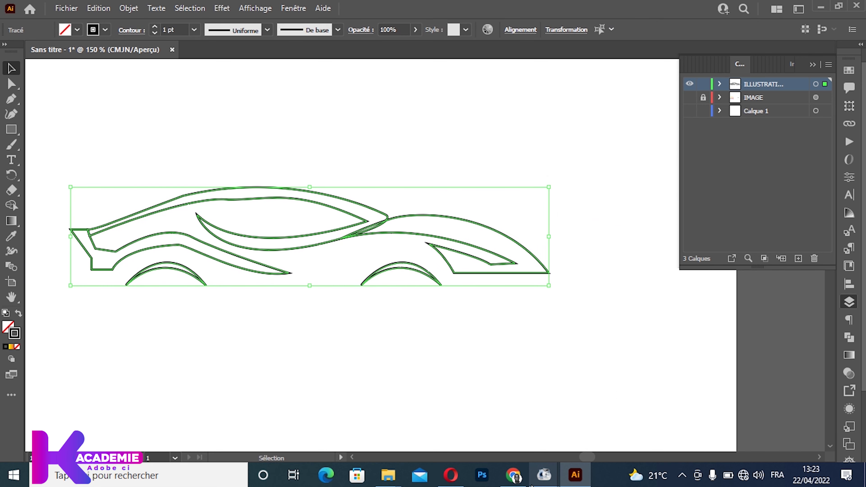
click(513, 475)
scroll(342, 225, down, 5)
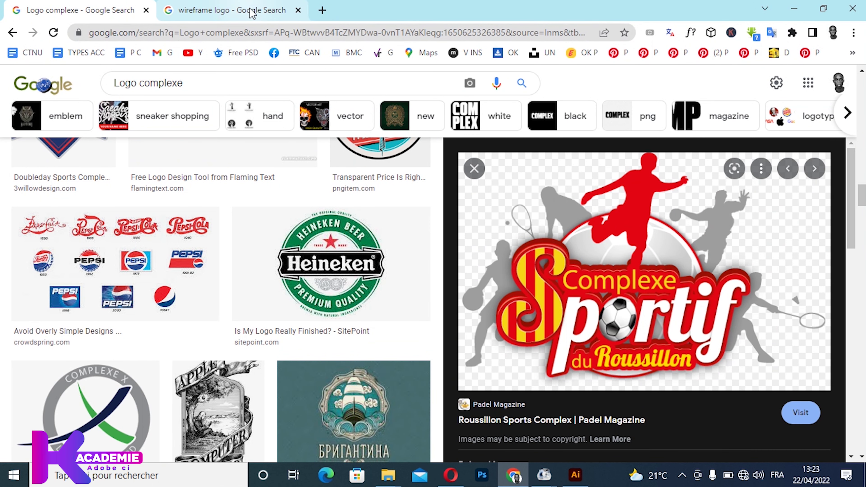
In a new tab, go to behance.net using the address-bar autocompletion
click(321, 10)
text(be)
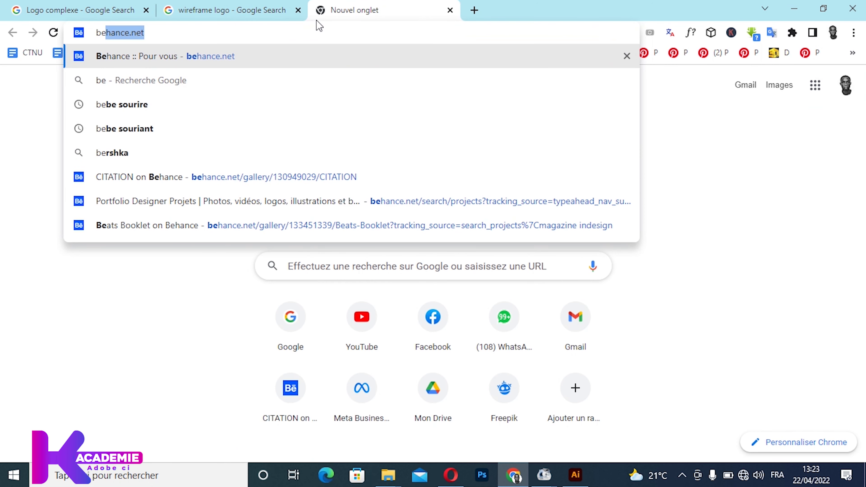
text(ha)
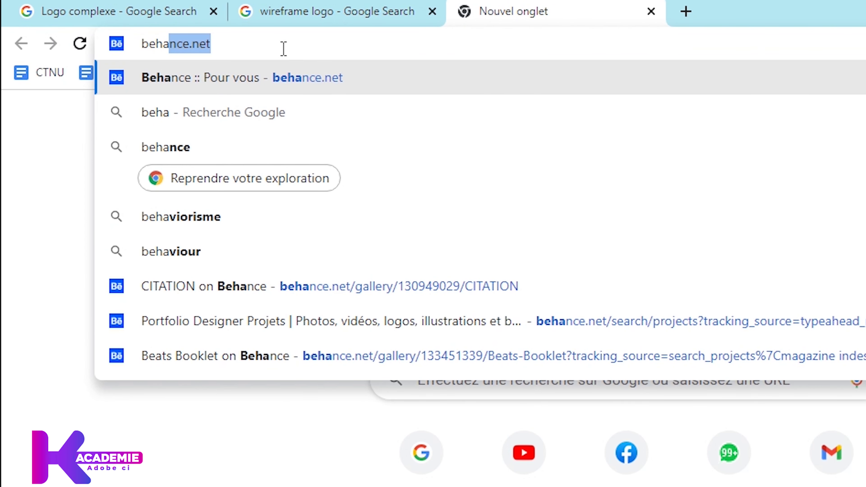
click(281, 53)
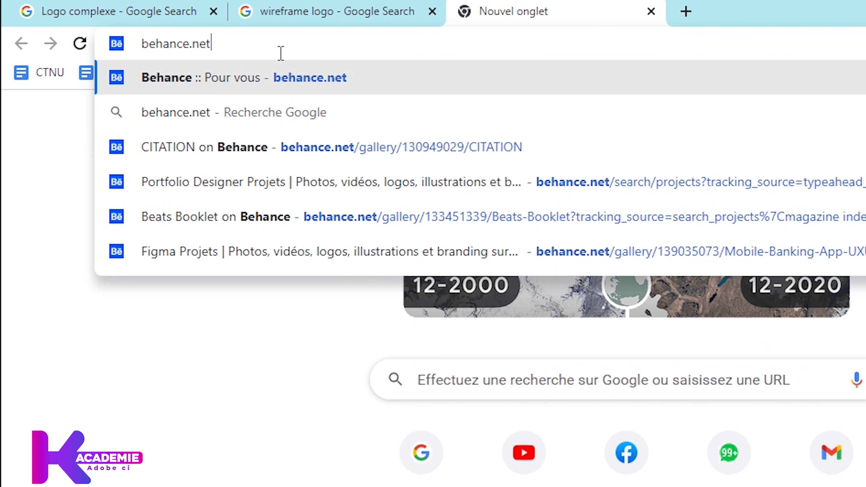
key(Return)
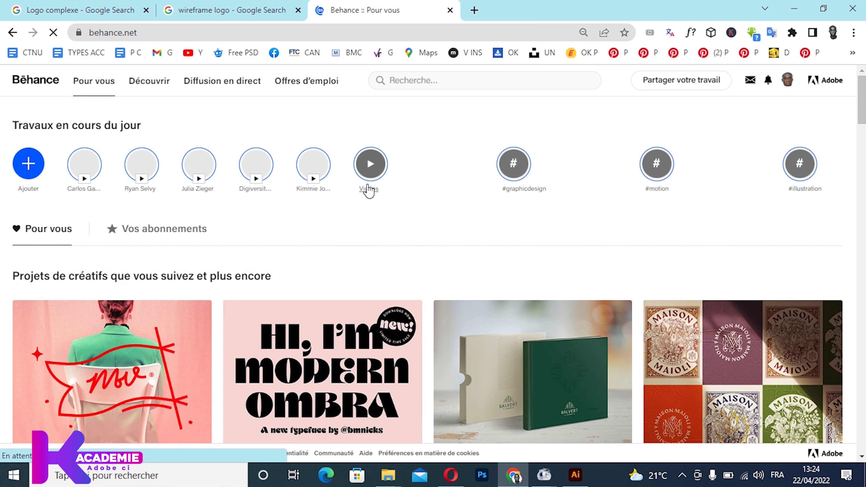
Scroll up and down through the Behance 'Pour vous' project feed
scroll(377, 294, down, 7)
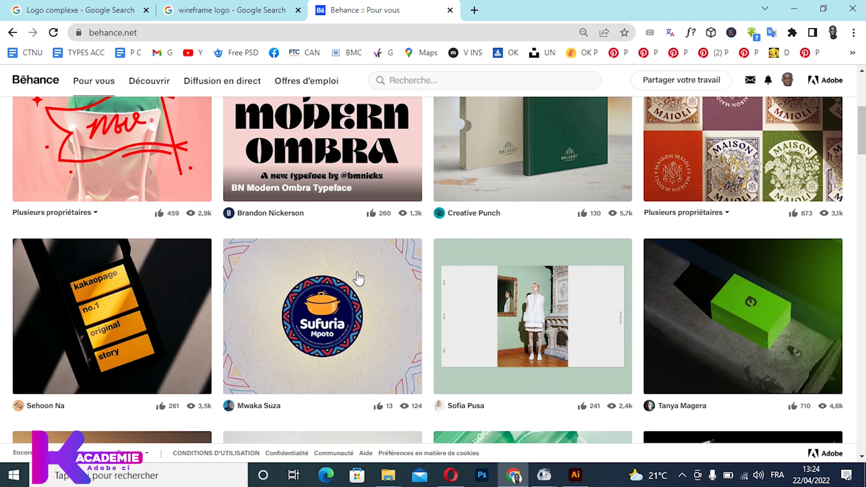
scroll(358, 281, down, 2)
scroll(396, 286, down, 6)
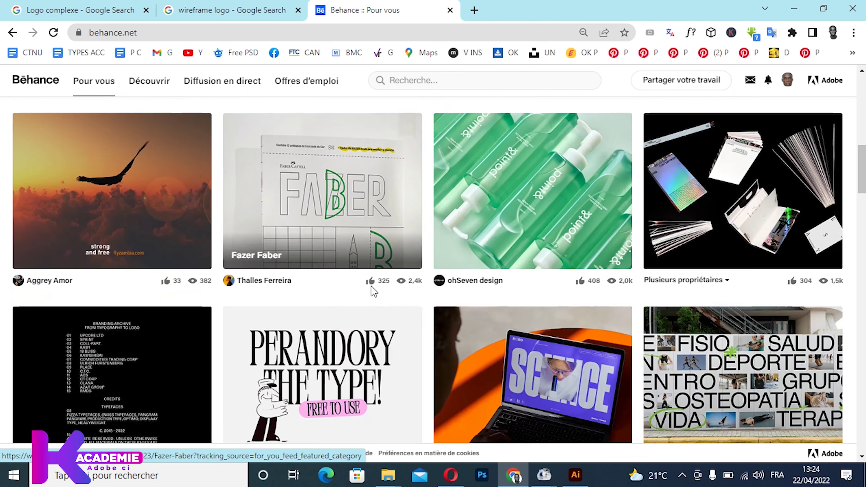
scroll(370, 285, down, 5)
scroll(409, 300, down, 1)
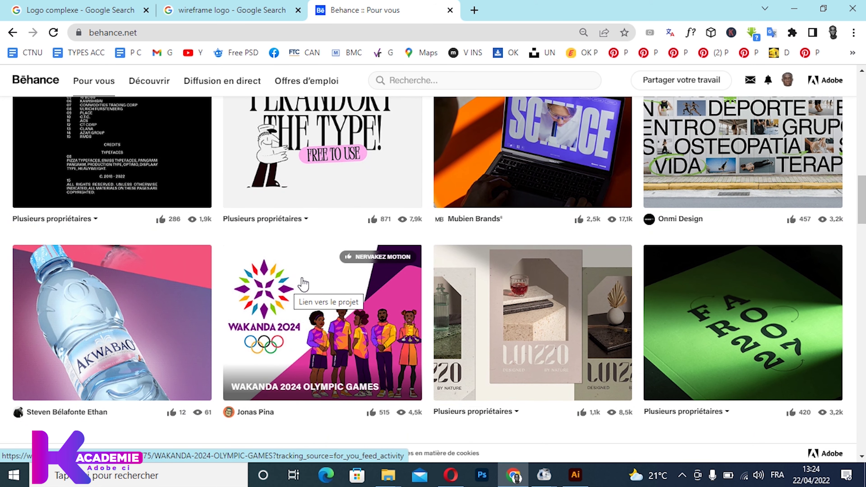
scroll(362, 283, down, 3)
scroll(366, 269, up, 3)
scroll(366, 269, up, 3)
scroll(331, 265, up, 3)
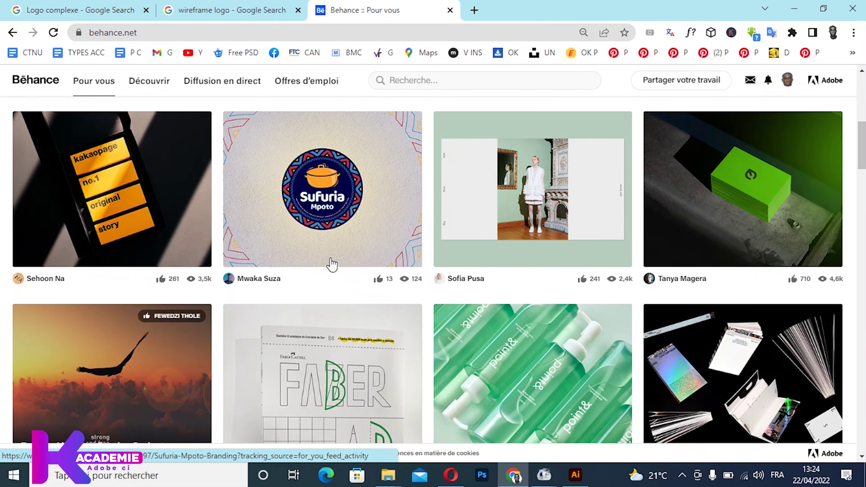
scroll(357, 261, up, 8)
scroll(355, 261, up, 2)
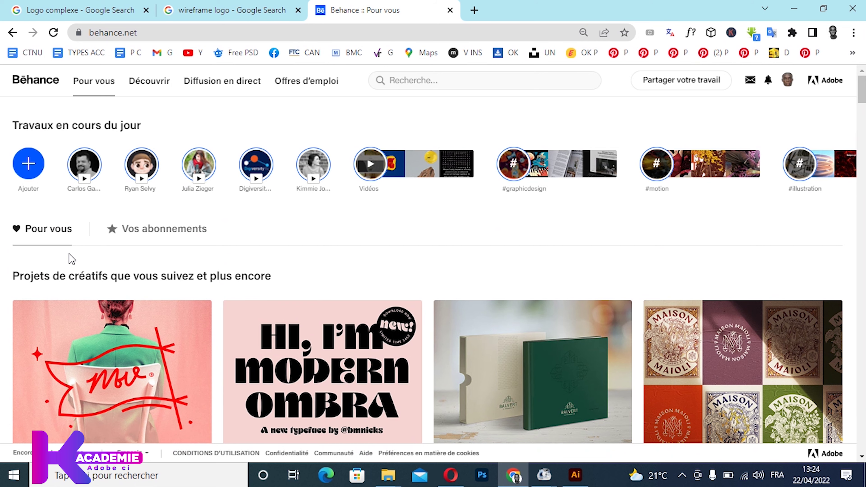
scroll(26, 263, down, 5)
scroll(51, 239, down, 8)
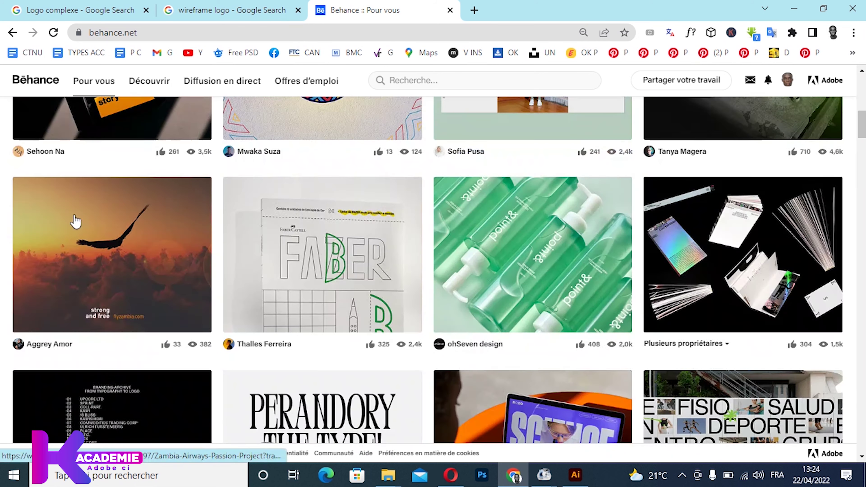
scroll(106, 187, up, 6)
scroll(98, 173, up, 6)
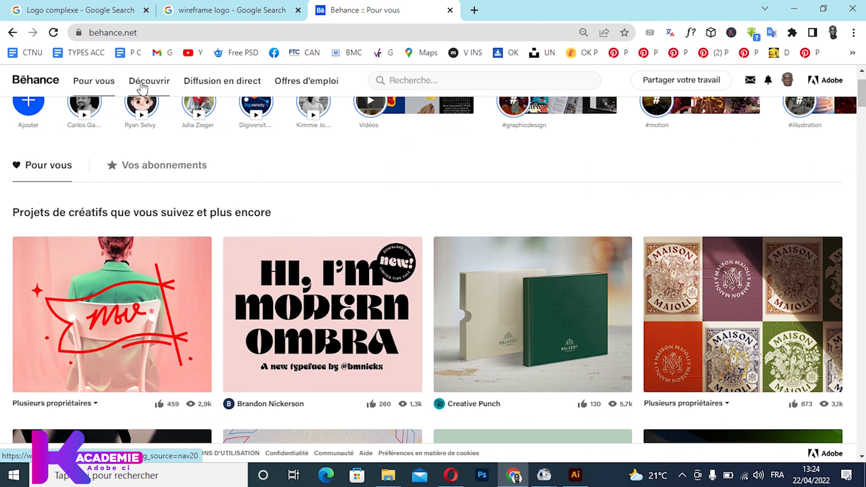
Reload the 'Pour vous' feed and scroll far down through its projects
click(100, 89)
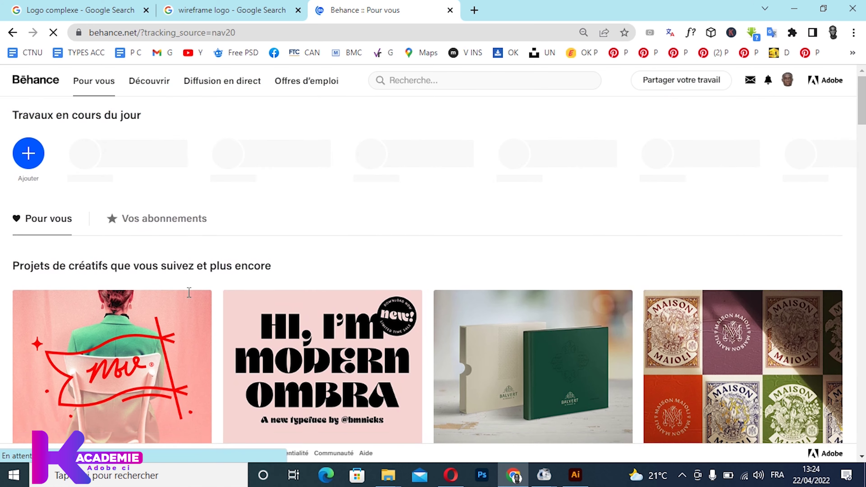
scroll(259, 269, down, 5)
scroll(258, 269, down, 5)
scroll(256, 262, down, 5)
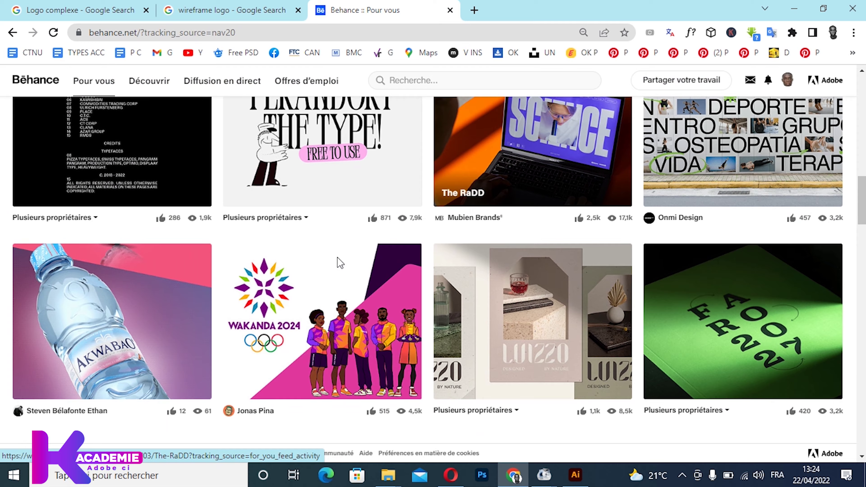
scroll(336, 254, down, 5)
scroll(334, 247, down, 3)
scroll(335, 239, down, 4)
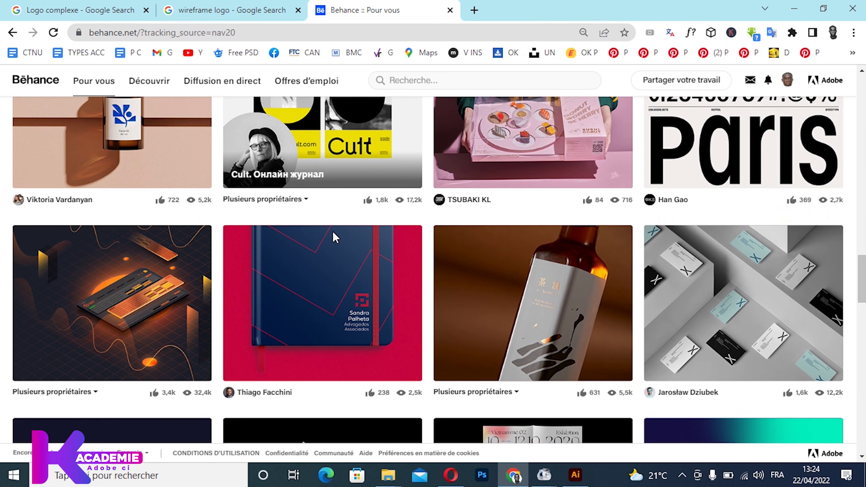
scroll(336, 232, down, 5)
scroll(333, 226, down, 2)
scroll(332, 225, down, 3)
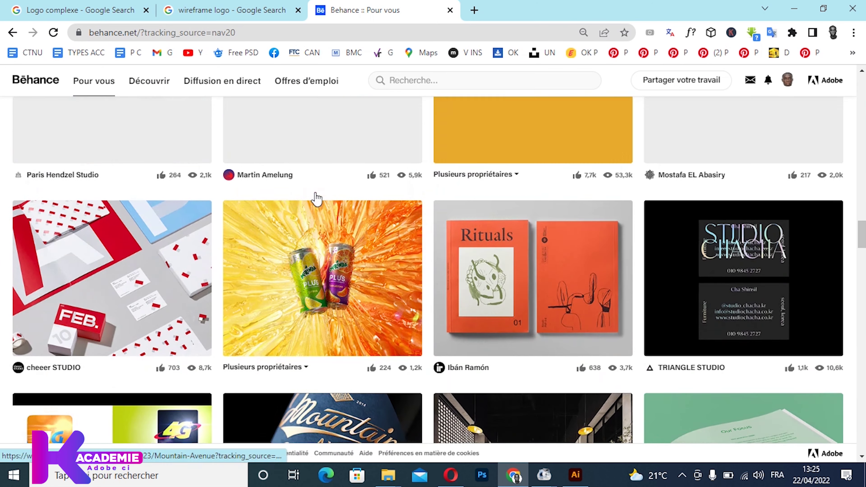
scroll(297, 324, down, 2)
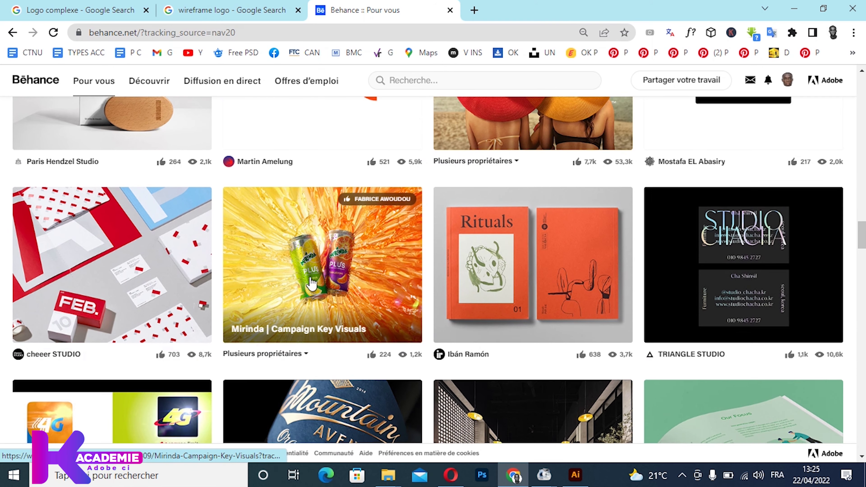
scroll(272, 222, down, 5)
scroll(293, 156, up, 2)
scroll(307, 205, down, 3)
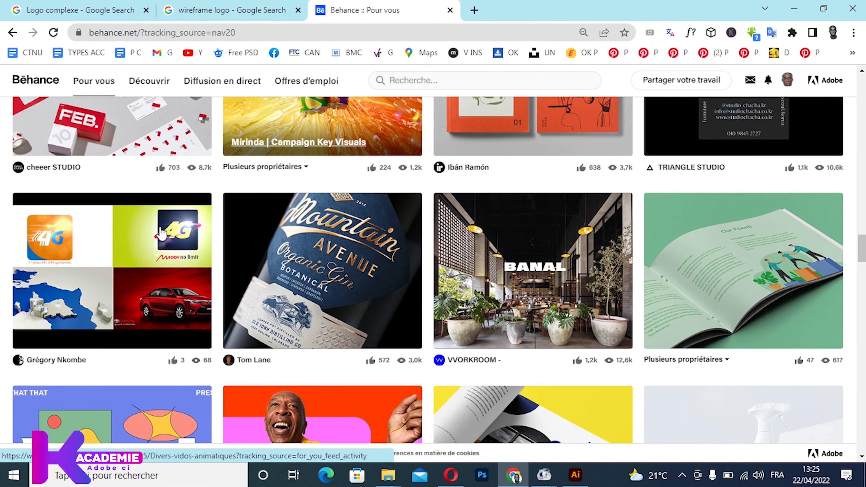
scroll(375, 341, down, 5)
scroll(394, 364, down, 6)
scroll(443, 327, up, 5)
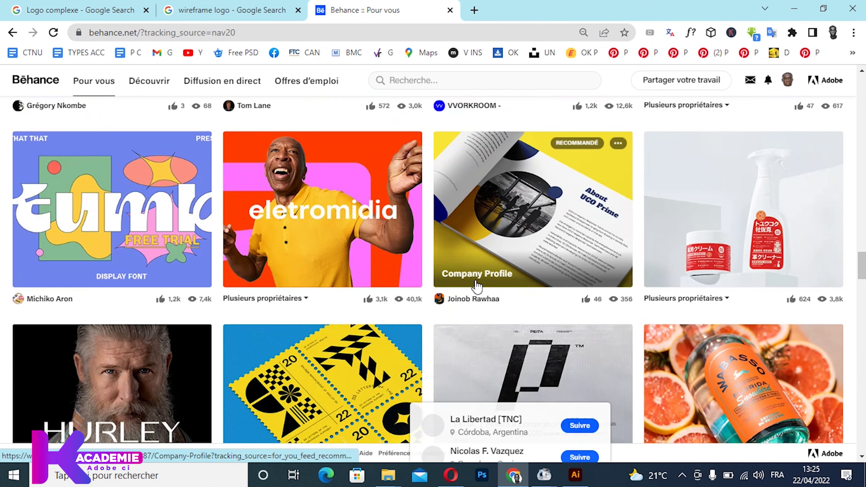
scroll(292, 339, down, 3)
scroll(291, 339, down, 5)
scroll(300, 276, down, 1)
scroll(461, 271, down, 1)
scroll(456, 281, down, 8)
scroll(297, 314, down, 5)
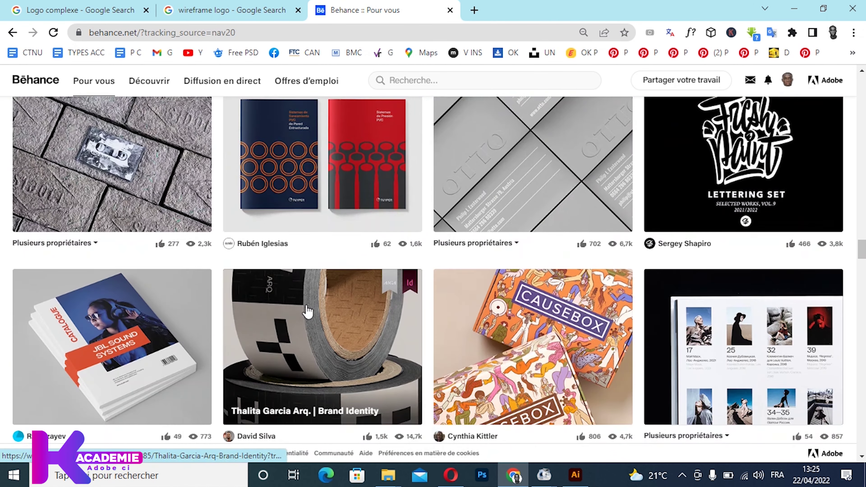
scroll(307, 303, down, 7)
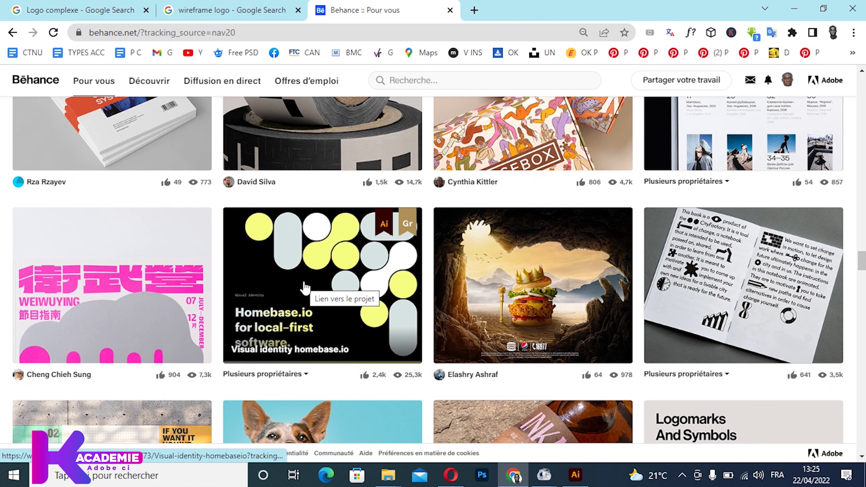
scroll(314, 285, down, 3)
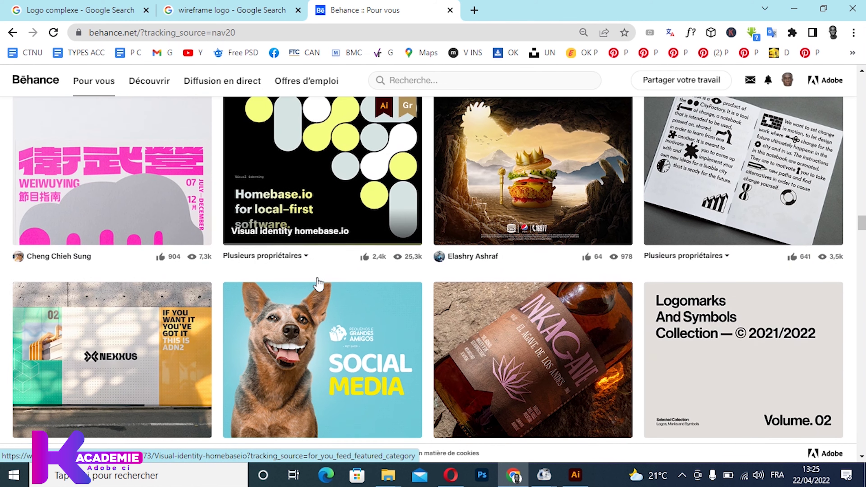
scroll(332, 253, down, 5)
scroll(333, 248, down, 7)
scroll(334, 245, down, 1)
scroll(310, 243, down, 6)
scroll(323, 259, down, 4)
scroll(354, 263, down, 5)
scroll(355, 264, down, 5)
scroll(367, 248, down, 6)
scroll(364, 241, up, 9)
scroll(364, 241, up, 15)
scroll(136, 87, up, 5)
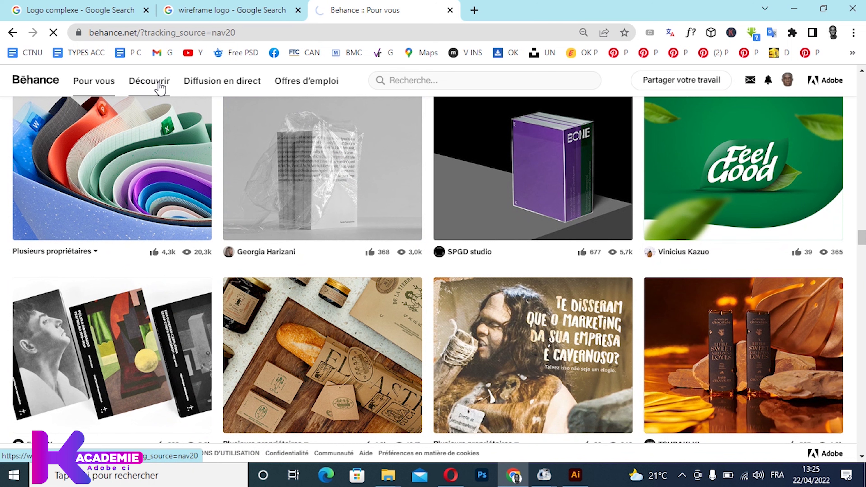
Open the Découvrir page showing 'Le meilleur de Behance'
click(160, 89)
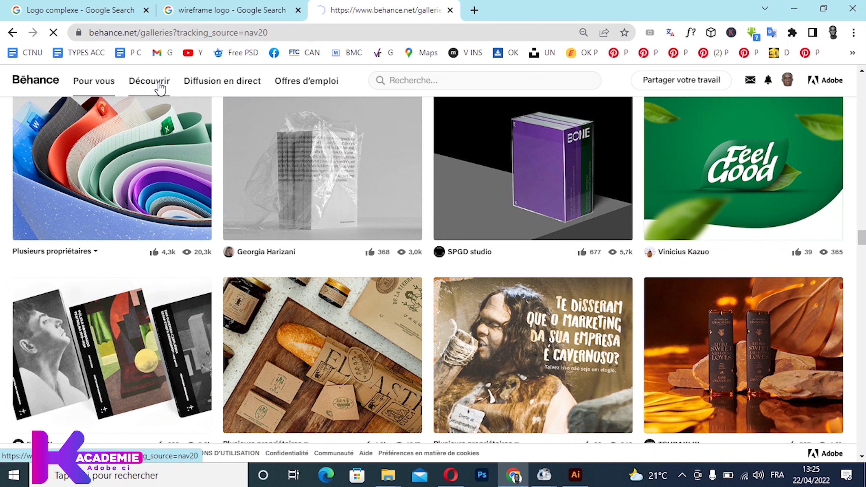
scroll(257, 174, down, 5)
scroll(254, 191, up, 3)
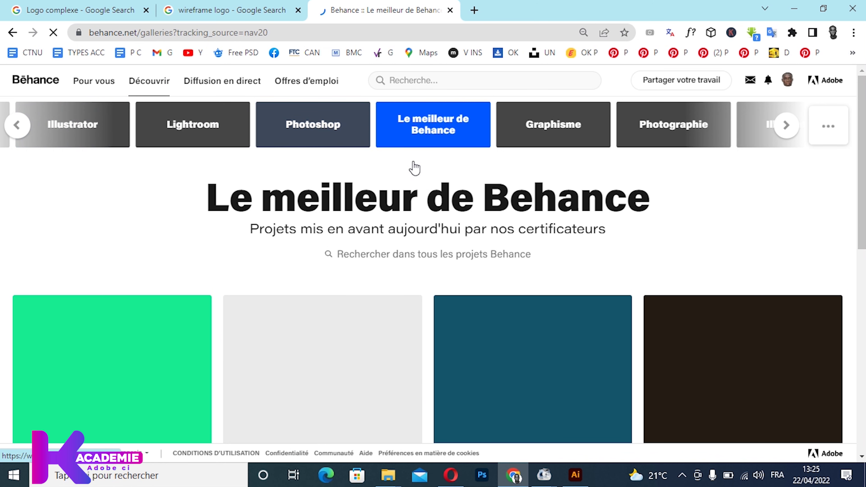
Browse Behance's graphic design and photography galleries, then move on to another category
click(600, 125)
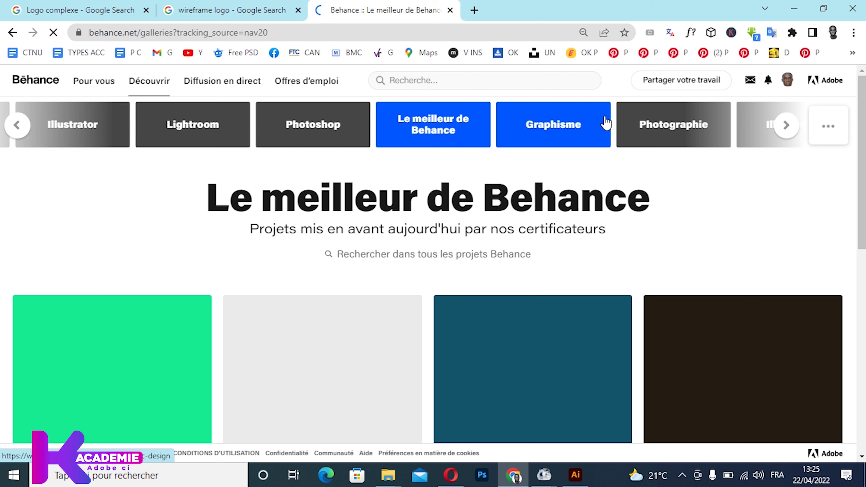
click(785, 125)
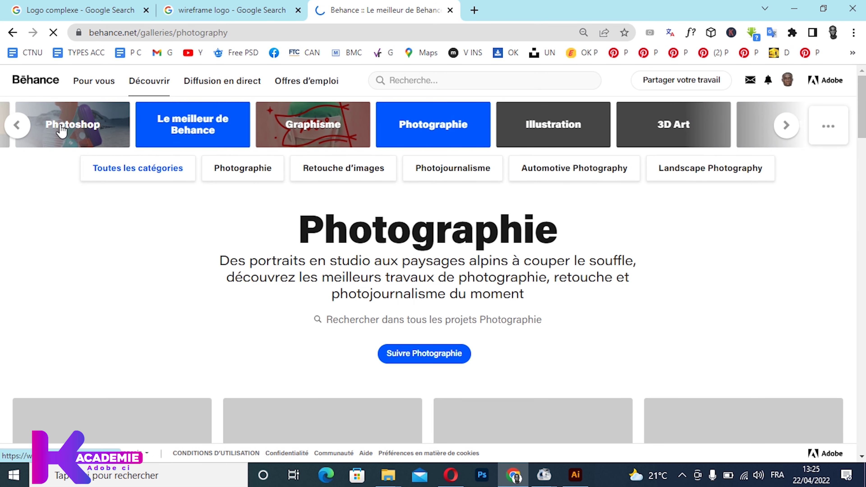
click(140, 143)
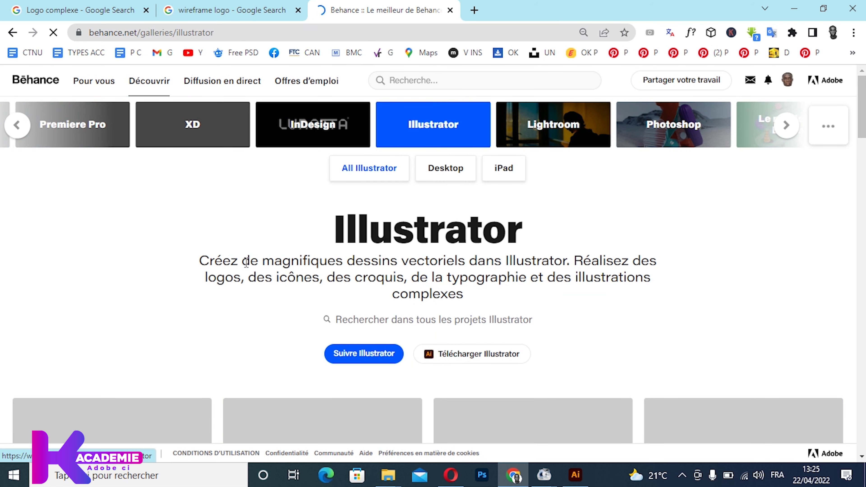
Scroll through the Illustrator gallery's logo and packaging projects, then bring up the account menu
scroll(351, 324, down, 5)
scroll(340, 279, up, 3)
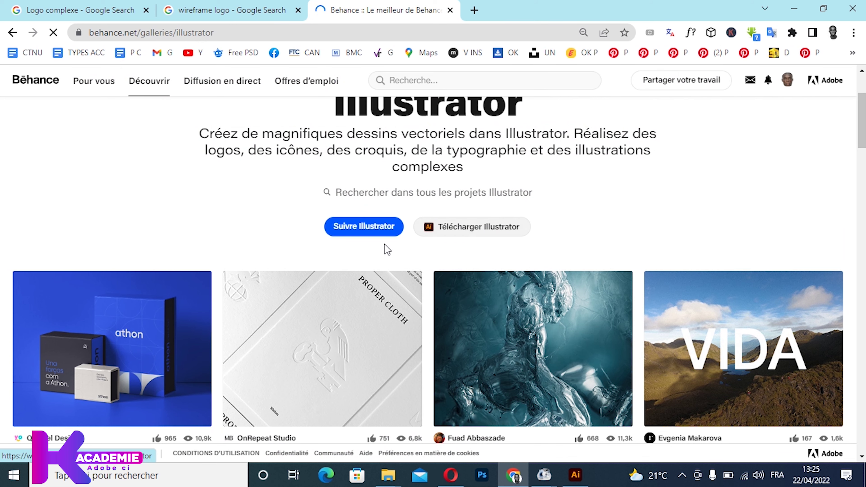
scroll(376, 252, down, 5)
scroll(377, 260, down, 1)
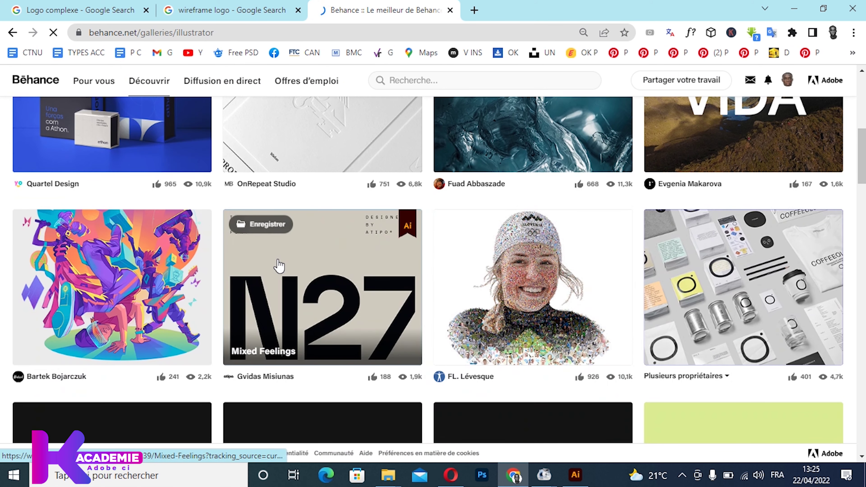
scroll(353, 273, down, 6)
scroll(326, 228, up, 5)
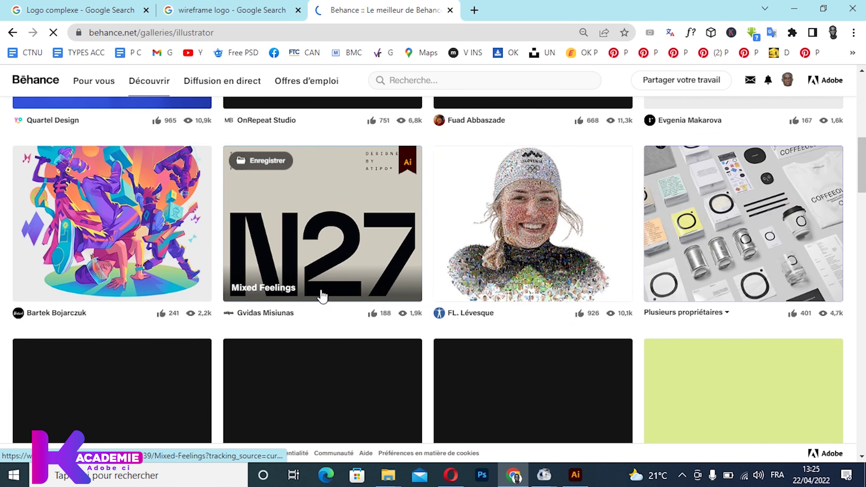
scroll(161, 219, up, 3)
scroll(360, 264, down, 5)
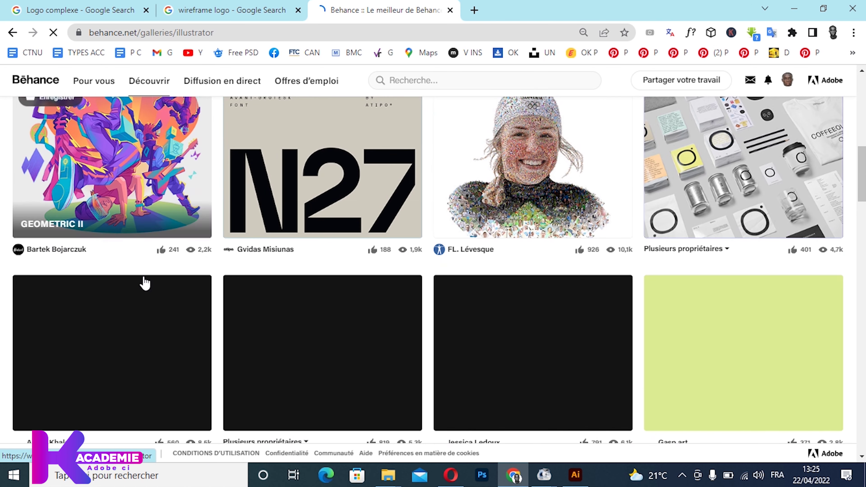
scroll(360, 218, down, 5)
scroll(262, 220, up, 2)
scroll(262, 220, up, 1)
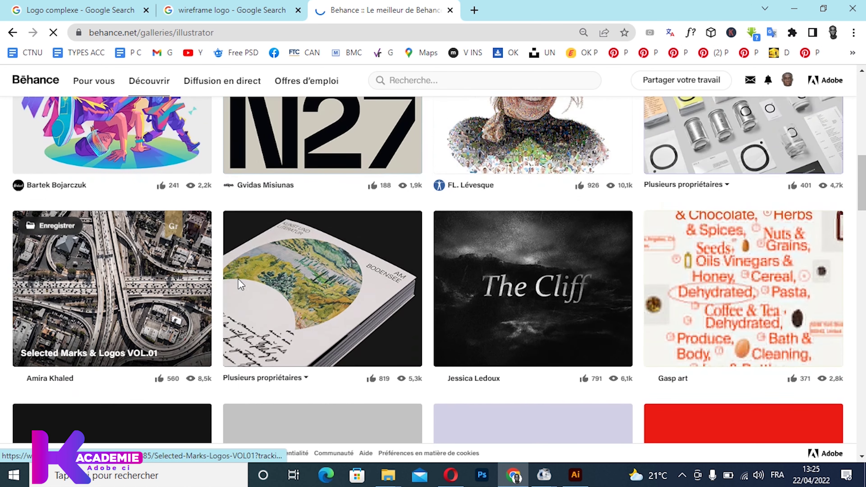
scroll(252, 270, down, 5)
scroll(302, 300, down, 4)
scroll(327, 287, down, 1)
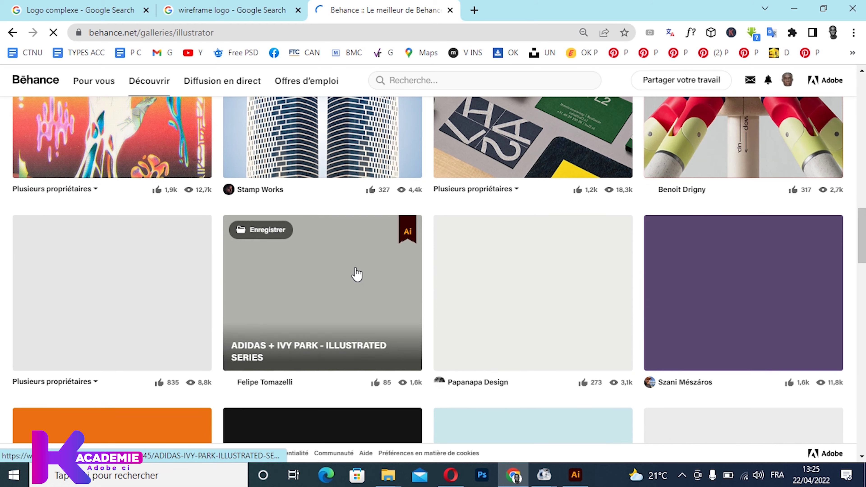
scroll(477, 272, up, 2)
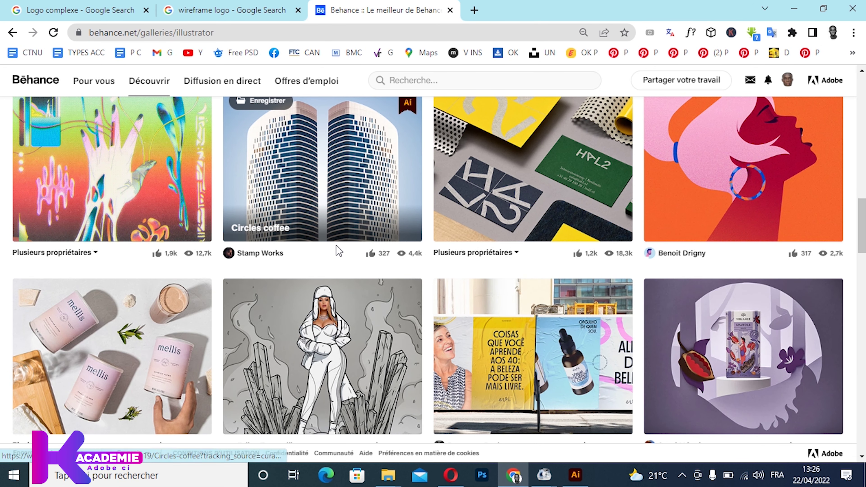
scroll(334, 247, down, 5)
scroll(280, 253, down, 3)
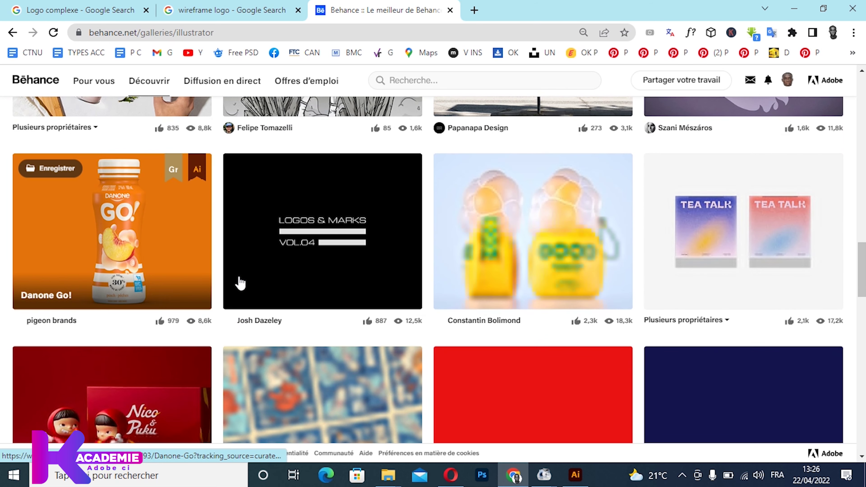
scroll(232, 269, down, 5)
scroll(305, 270, down, 2)
scroll(300, 267, down, 2)
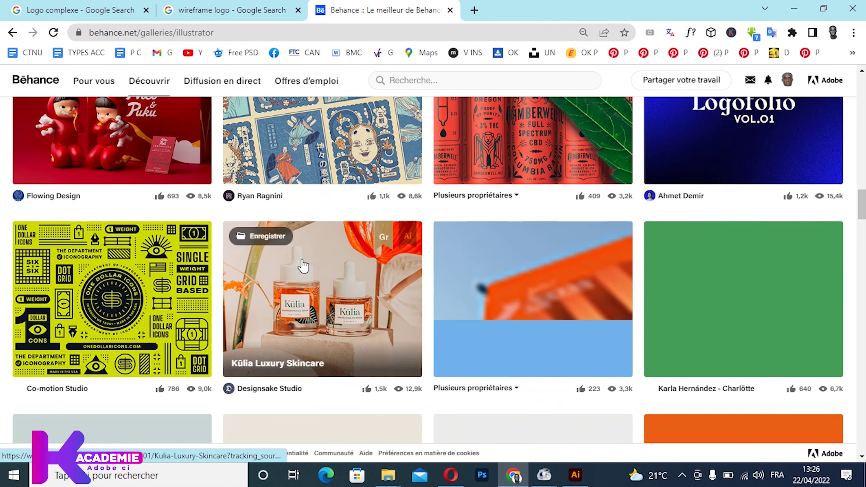
scroll(299, 267, down, 7)
scroll(454, 289, up, 4)
scroll(453, 289, down, 5)
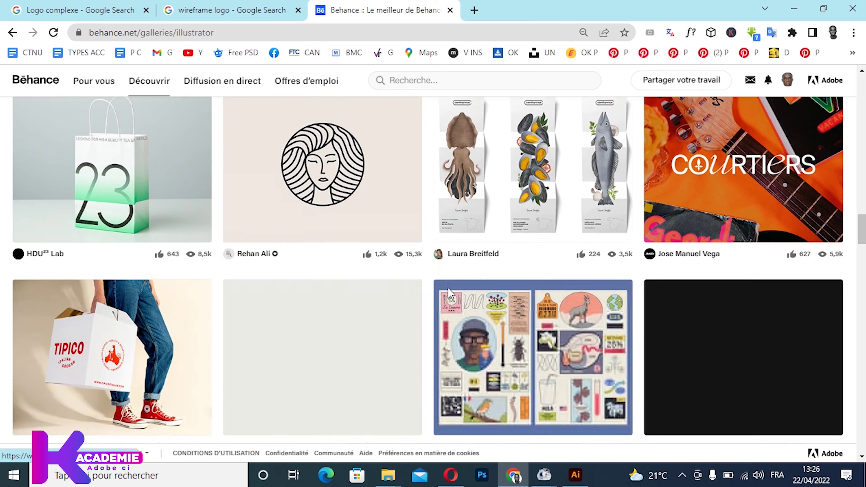
scroll(426, 283, down, 3)
scroll(386, 278, down, 3)
scroll(333, 317, down, 1)
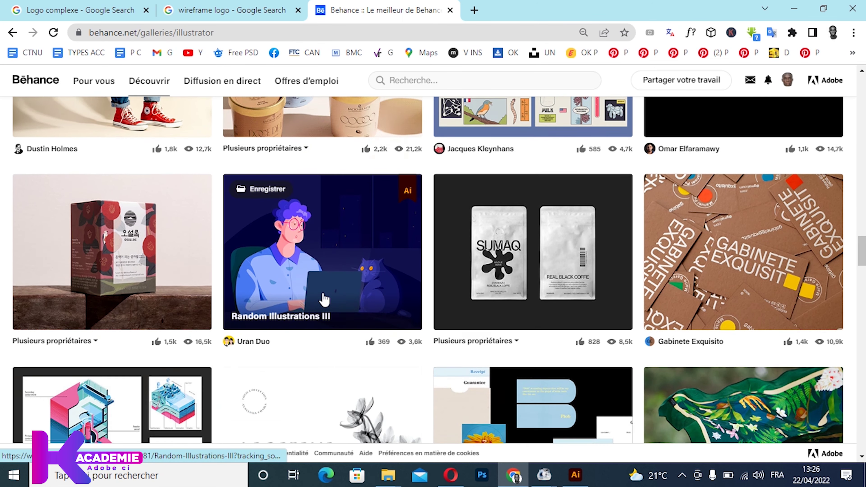
scroll(317, 306, up, 9)
scroll(332, 287, up, 5)
scroll(402, 236, up, 8)
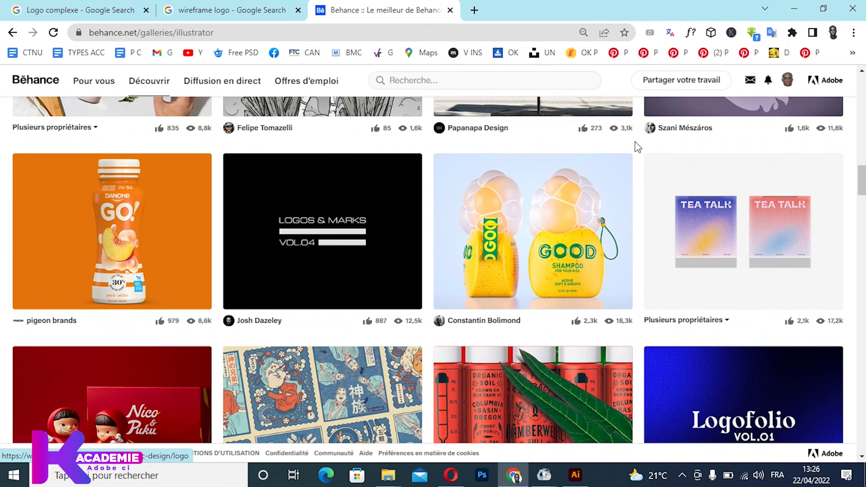
scroll(647, 146, up, 6)
scroll(682, 136, up, 5)
scroll(716, 113, up, 2)
click(785, 82)
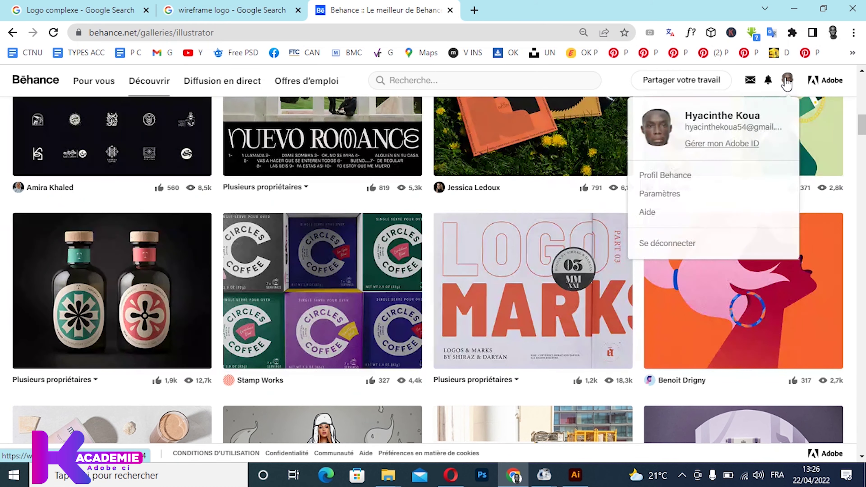
Go to the user's own Behance profile and scroll through its view statistics
click(669, 177)
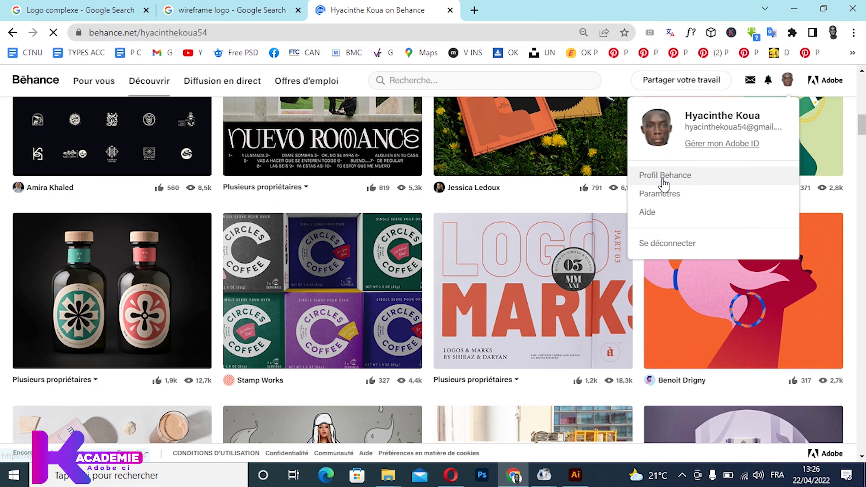
scroll(401, 258, down, 8)
scroll(400, 258, down, 4)
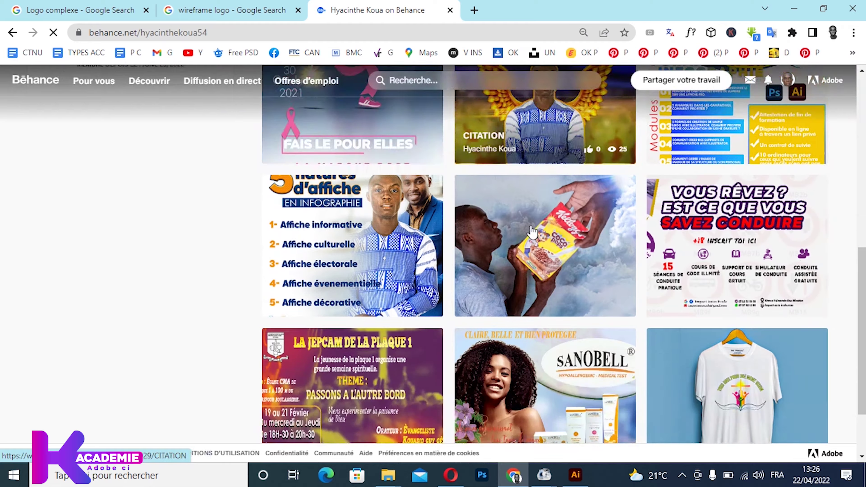
scroll(544, 249, down, 2)
scroll(546, 236, up, 10)
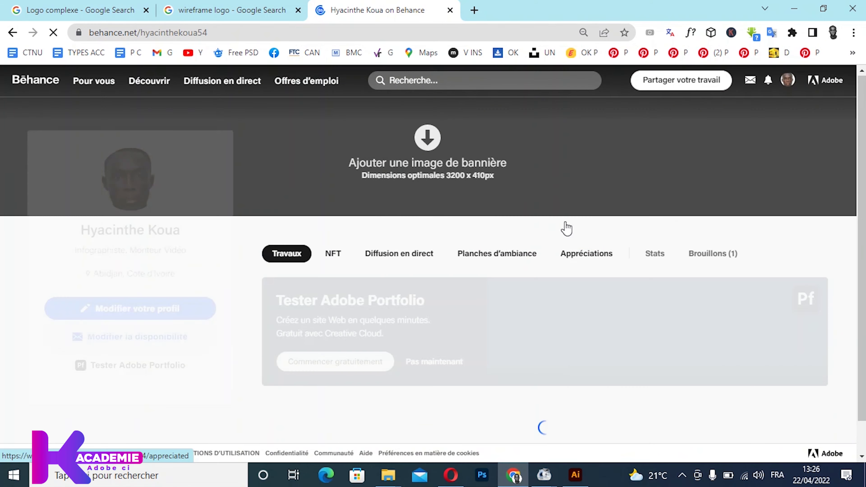
scroll(546, 249, down, 1)
scroll(544, 263, down, 2)
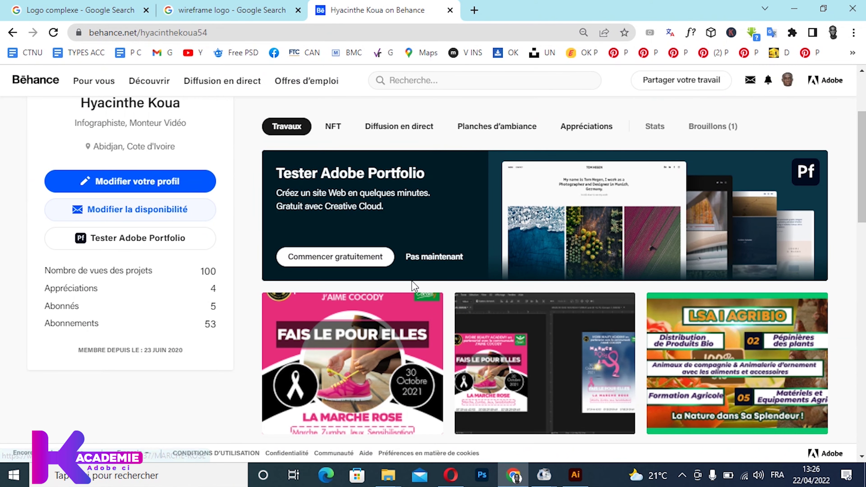
scroll(341, 314, up, 2)
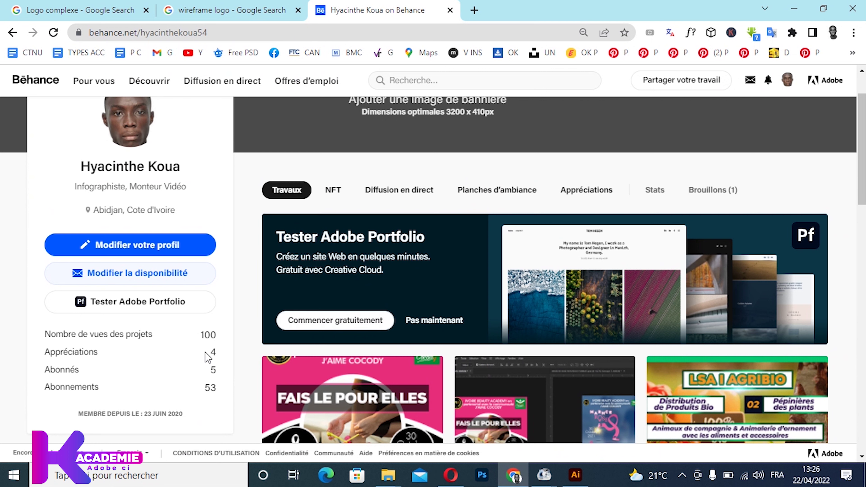
Clear the stray stats text selection and scroll down to the Marche Rose and LSA Agribio posters
drag(240, 337, 243, 338)
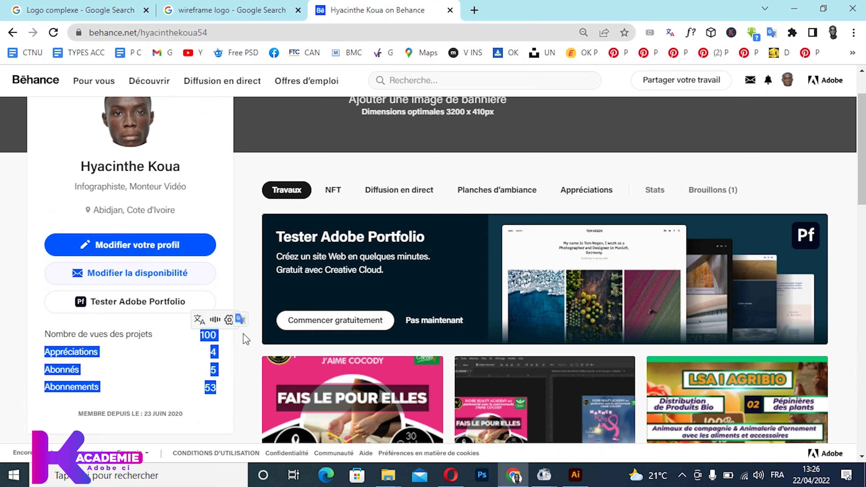
click(259, 351)
scroll(394, 283, up, 2)
scroll(394, 283, down, 3)
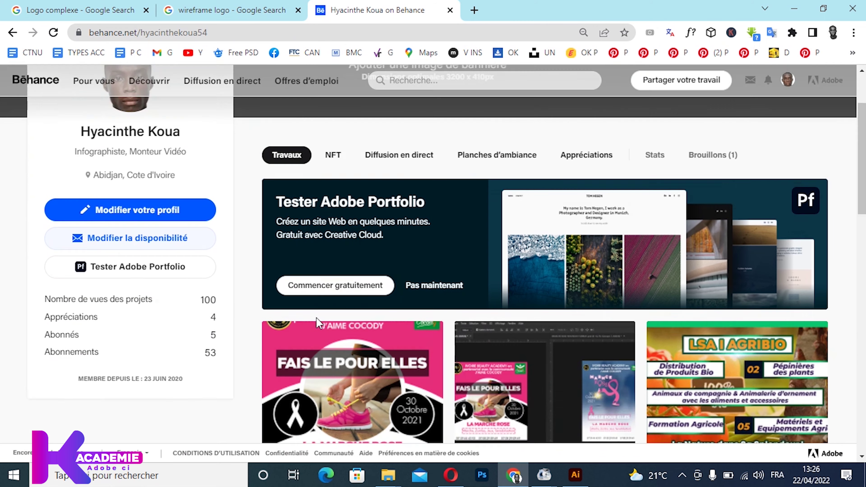
scroll(394, 283, down, 5)
scroll(557, 120, up, 8)
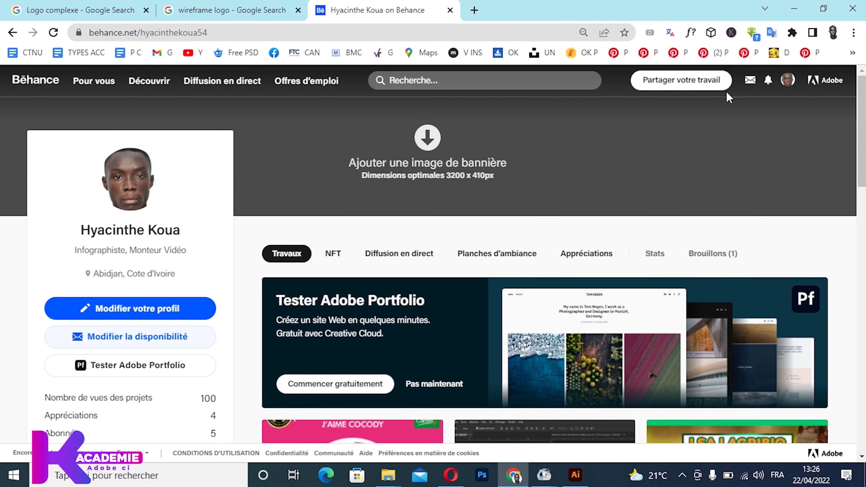
scroll(433, 255, down, 7)
scroll(36, 218, up, 7)
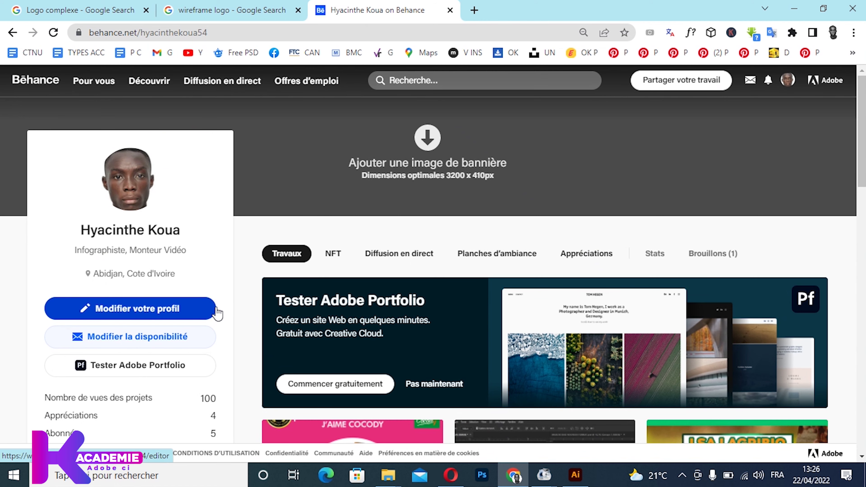
scroll(355, 374, down, 3)
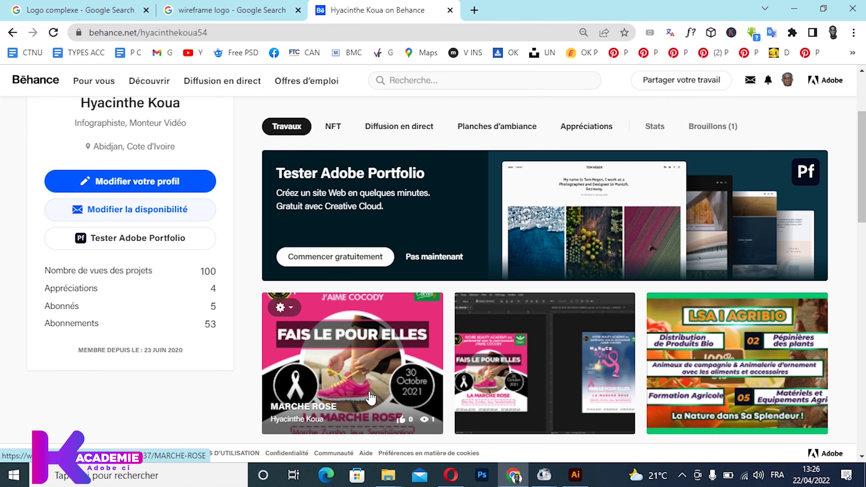
scroll(402, 355, down, 5)
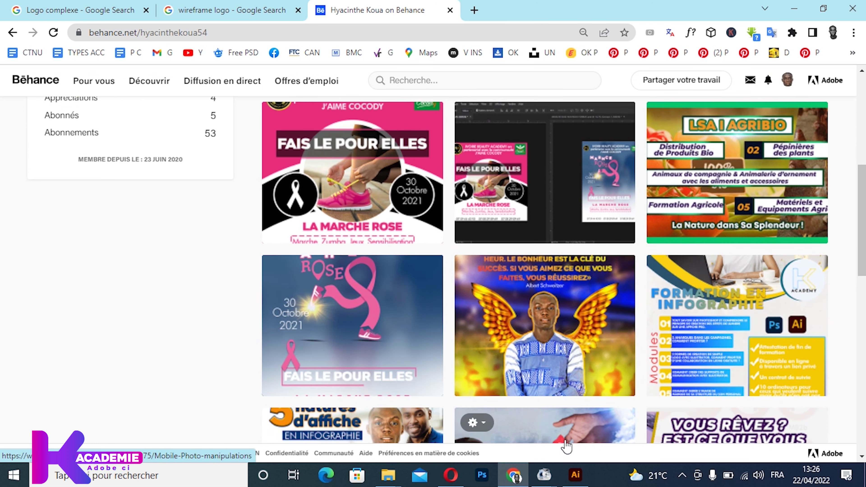
Back in Illustrator, zoom in on the car and marquee-select the roof and front body paths
click(574, 476)
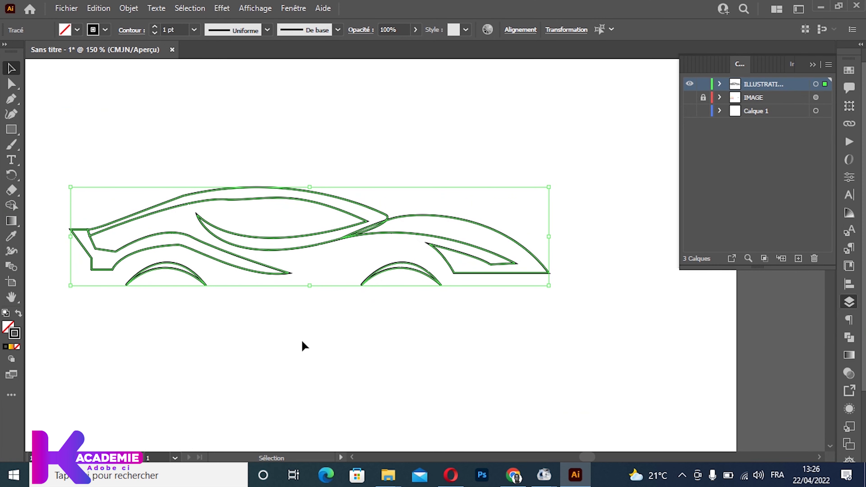
click(137, 220)
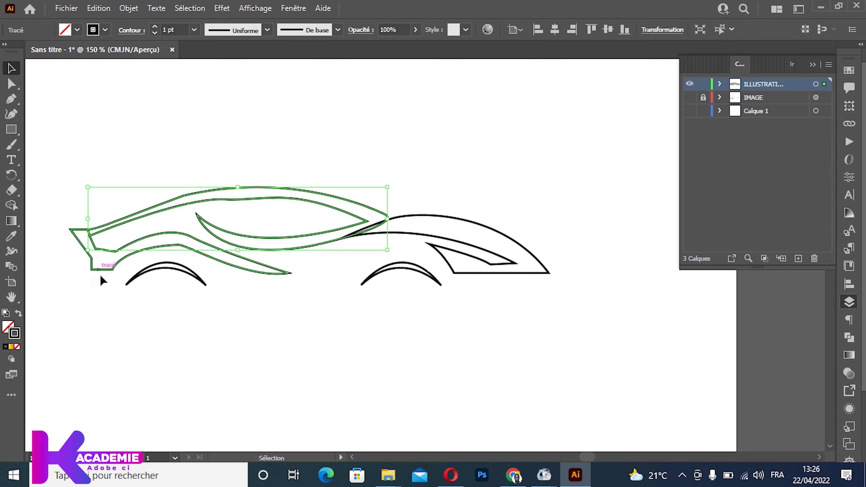
key(ctrl+plus)
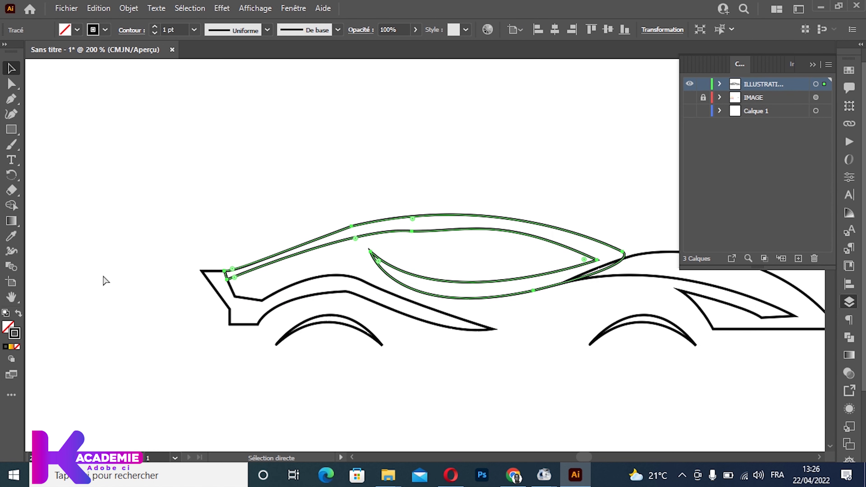
key(ctrl+plus)
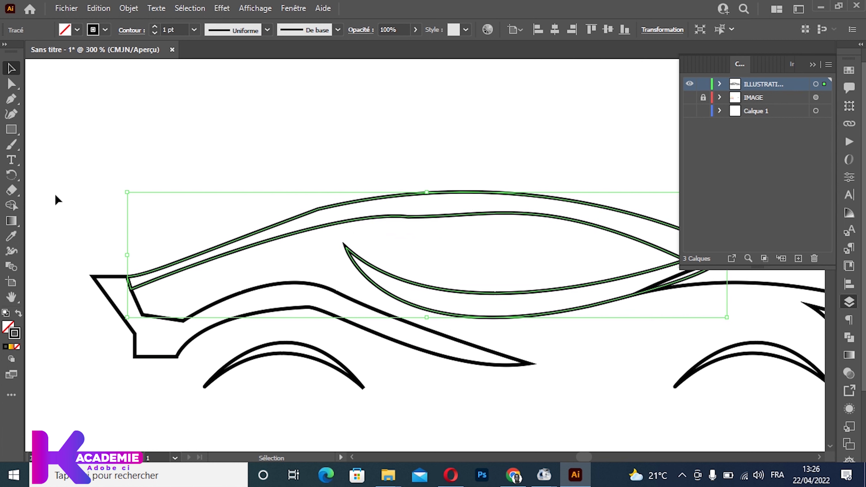
click(55, 195)
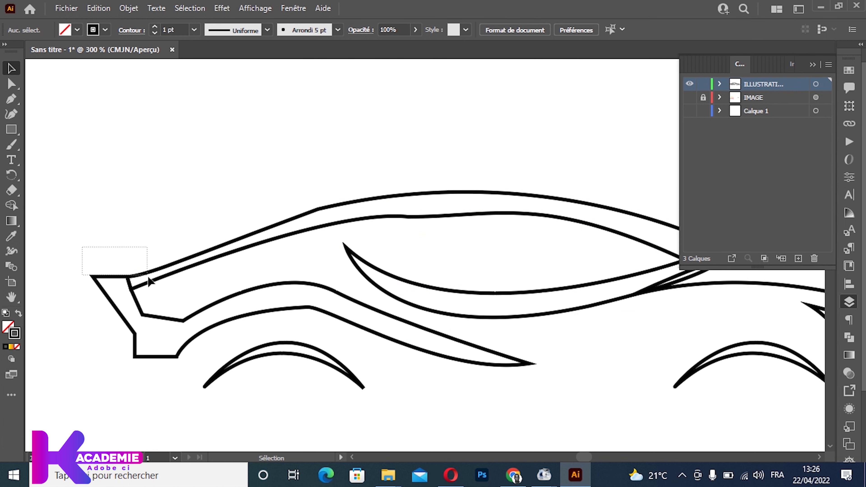
drag(148, 278, 150, 296)
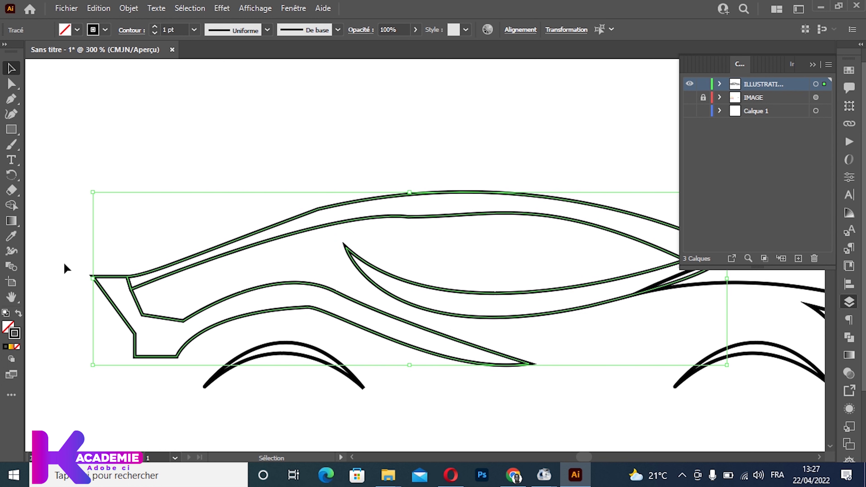
Collapse the Layers panel and show the Pathfinder panel via Fenêtre > Pathfinder
click(813, 64)
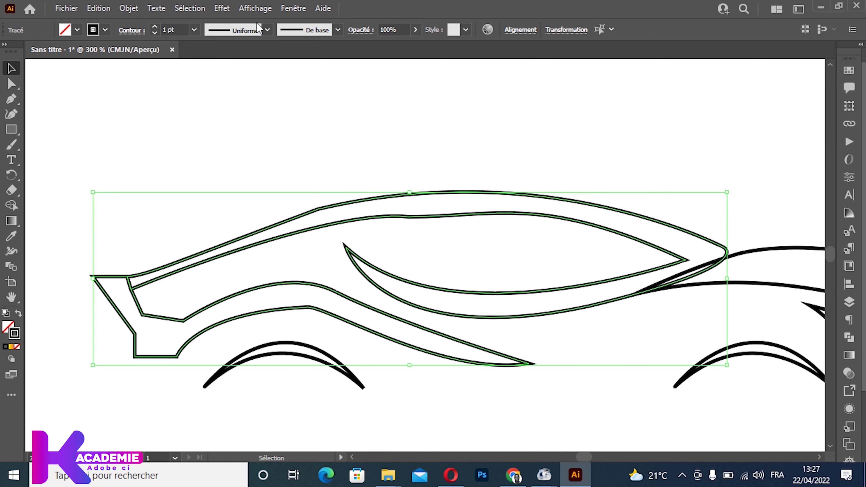
click(294, 9)
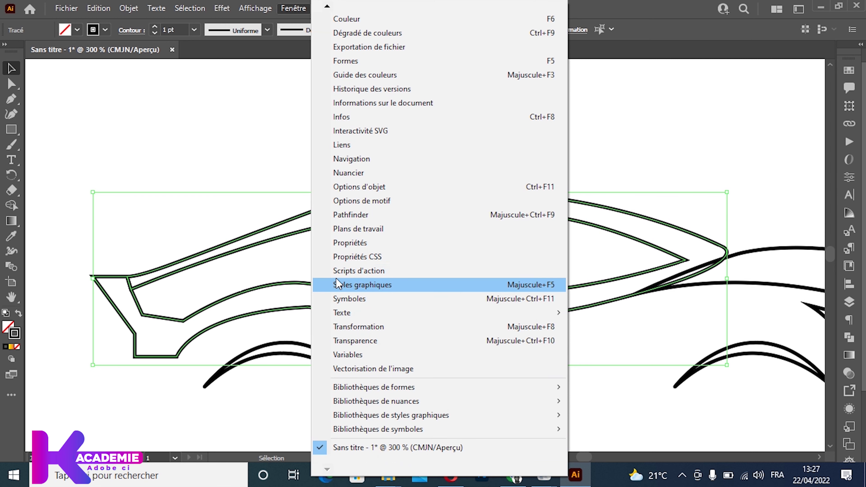
click(353, 215)
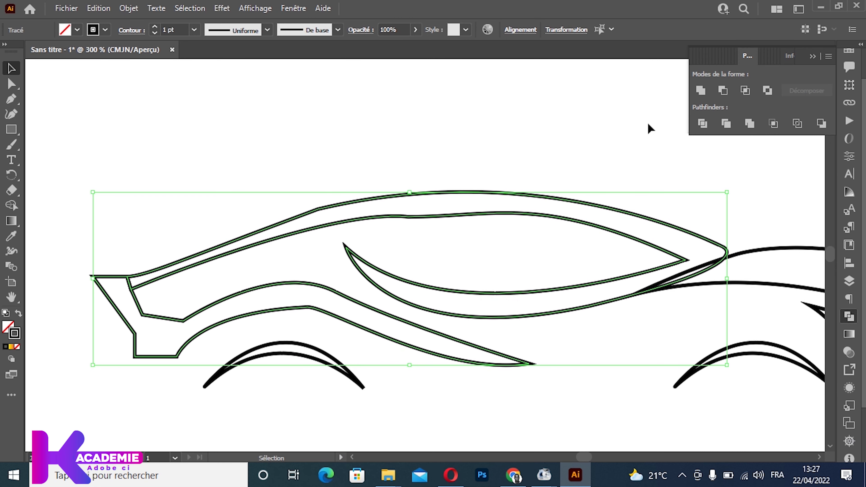
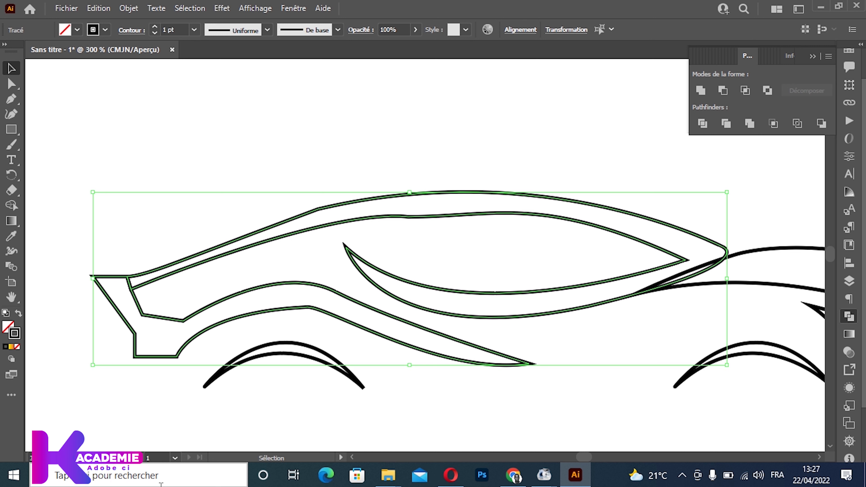
Expand the artwork layer in the Layers list to check its paths, then collapse it
click(848, 281)
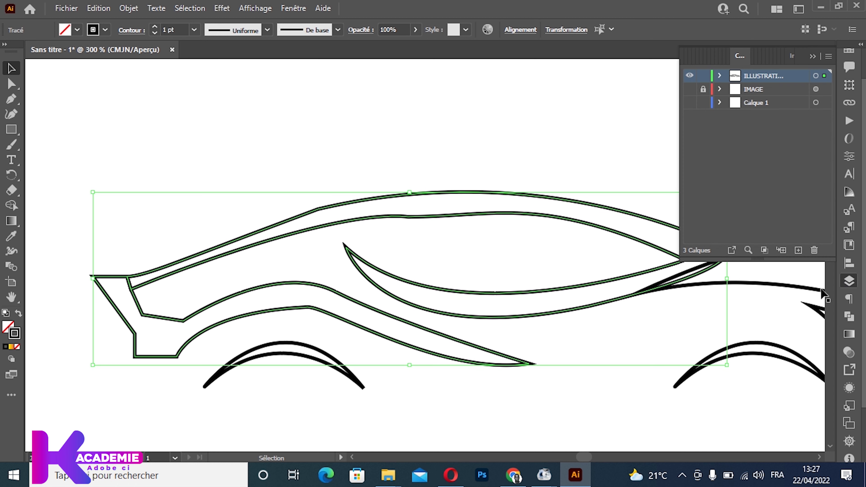
click(719, 76)
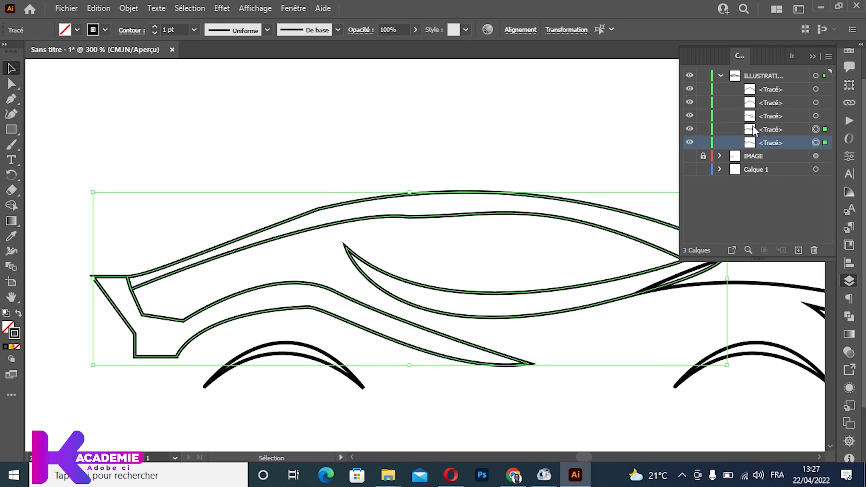
click(770, 103)
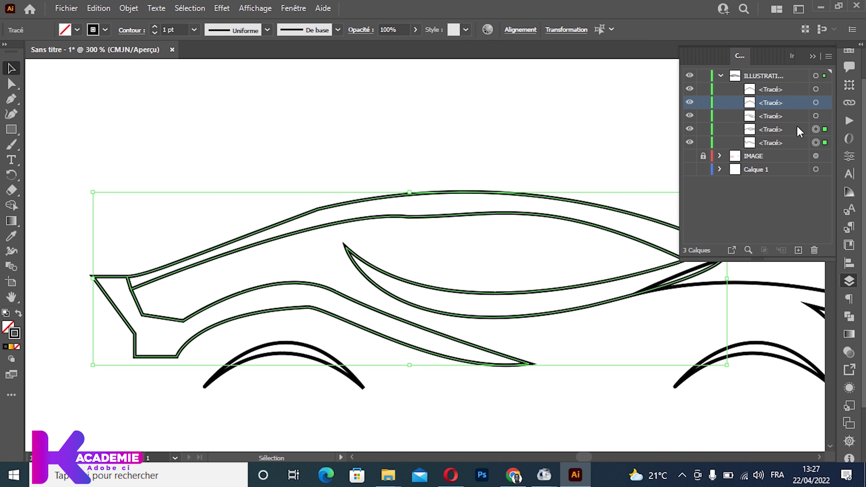
click(811, 57)
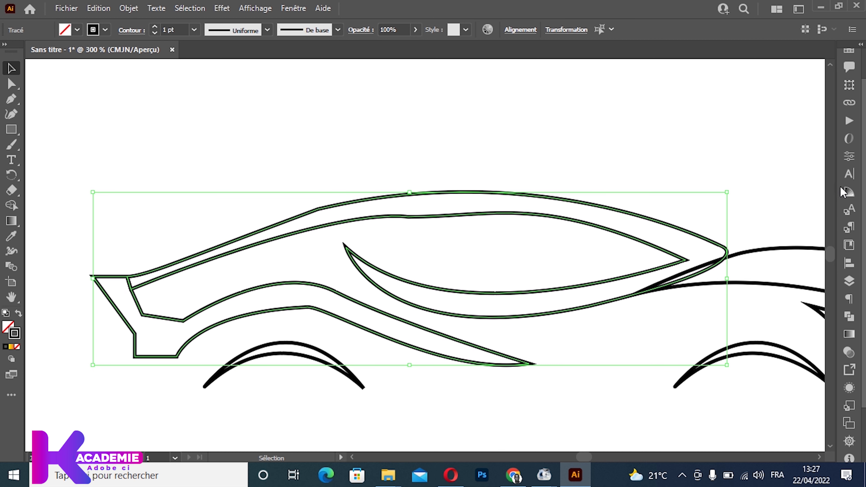
Float the Pathfinder panel near the top, with the collapsed Layers list docked beside it
click(299, 11)
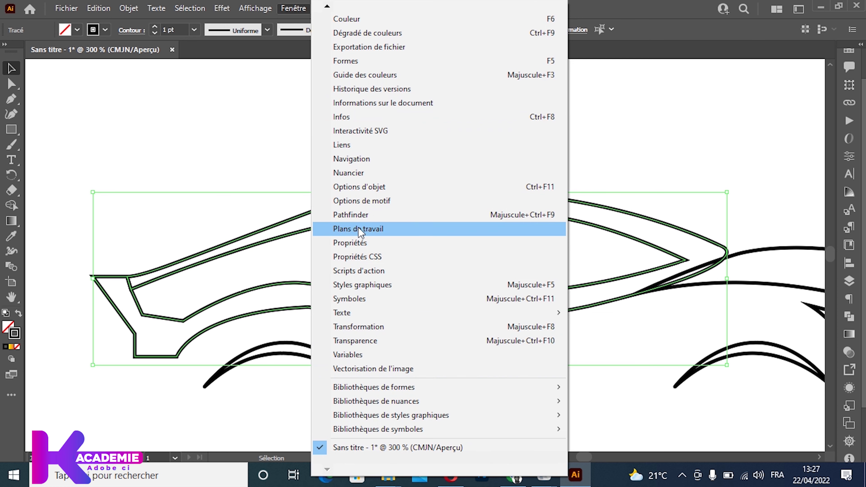
click(382, 214)
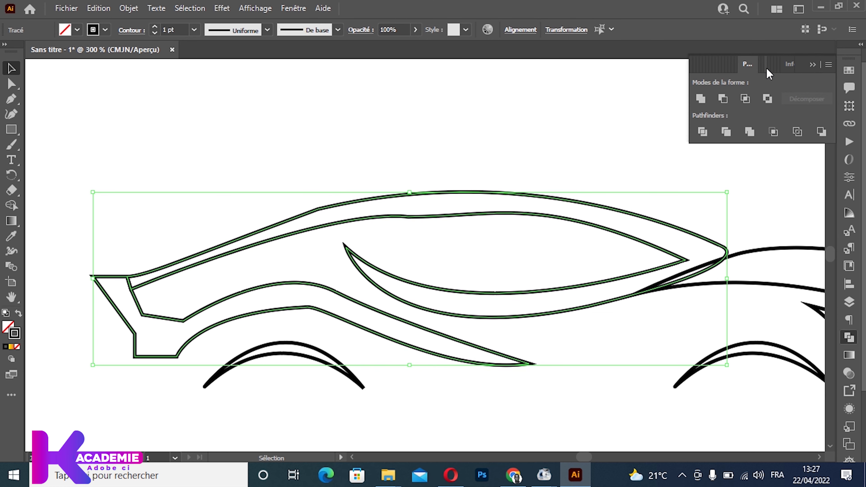
drag(748, 63, 526, 61)
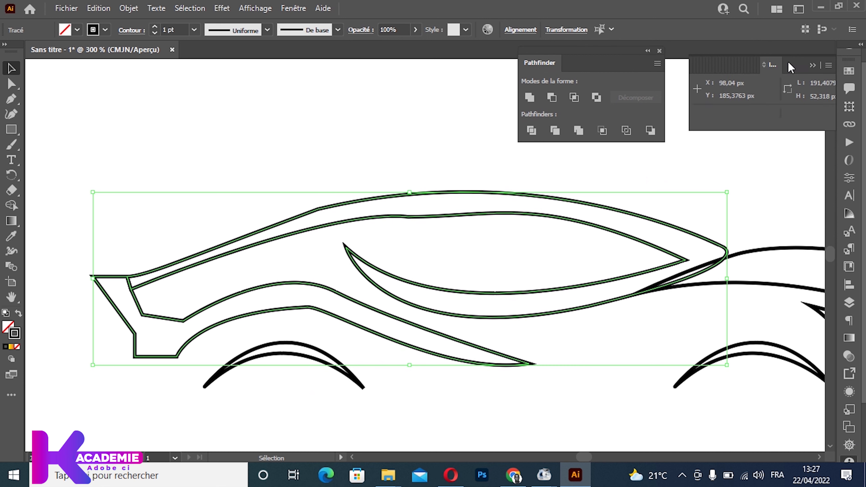
click(812, 64)
drag(593, 68, 700, 67)
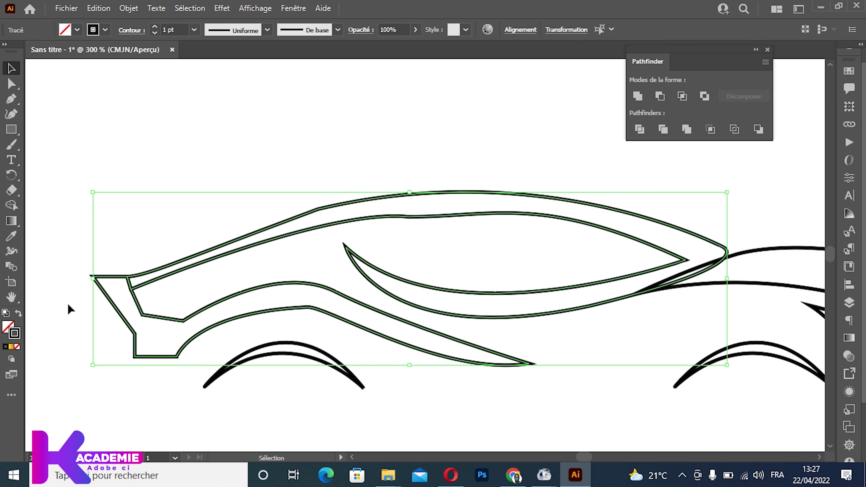
mouse_move(651, 61)
mouse_down()
mouse_move(667, 18)
mouse_move(664, 35)
mouse_up()
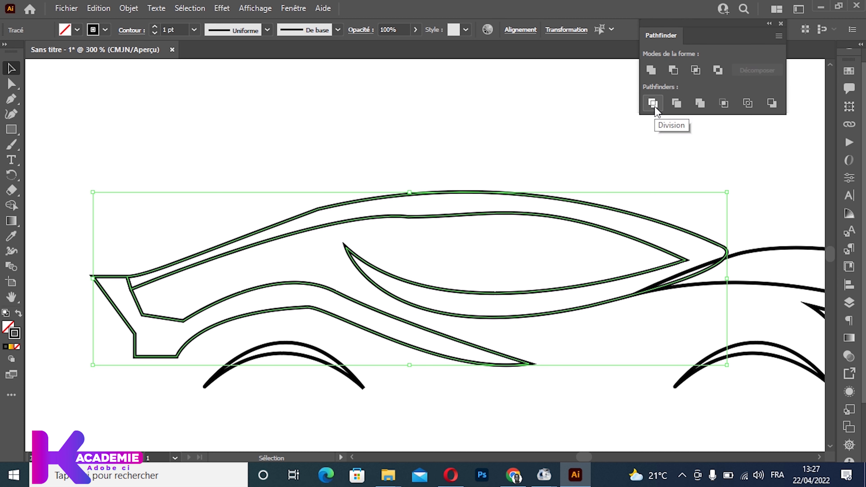
mouse_move(856, 302)
mouse_down()
mouse_move(494, 13)
mouse_move(588, 21)
mouse_up()
click(472, 18)
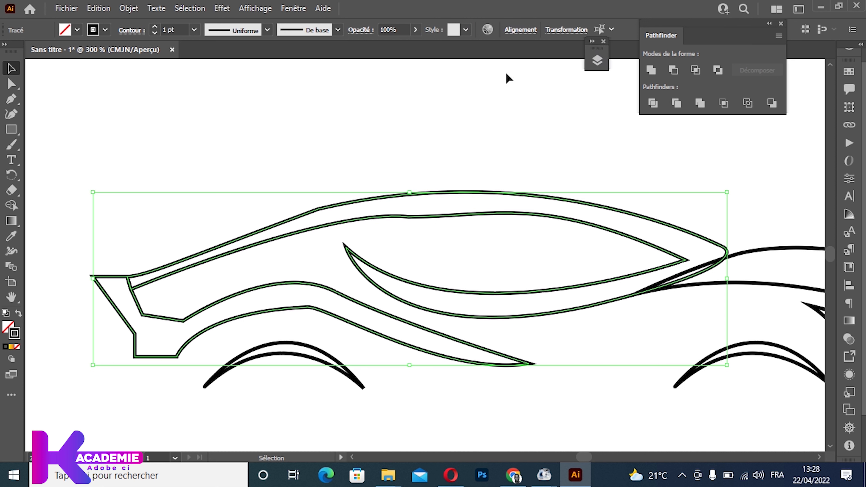
Select the upper body, window and lower body paths and unite them with Pathfinder Réunion
scroll(443, 299, down, 1)
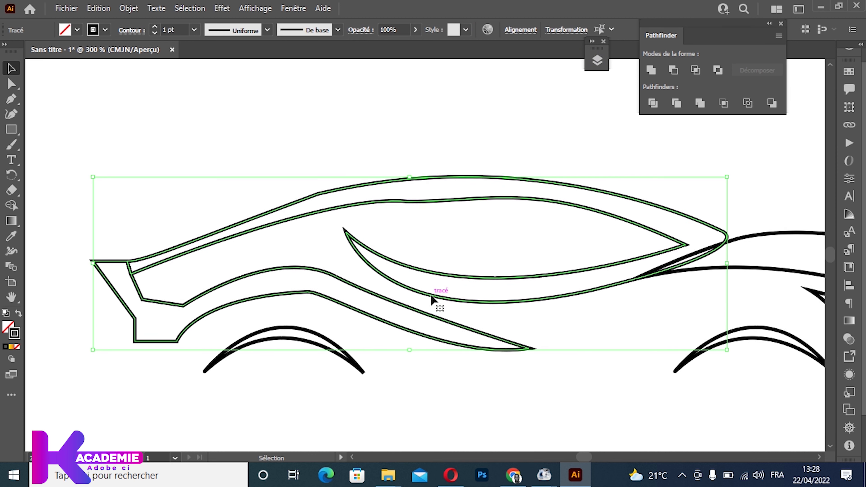
scroll(420, 286, down, 1)
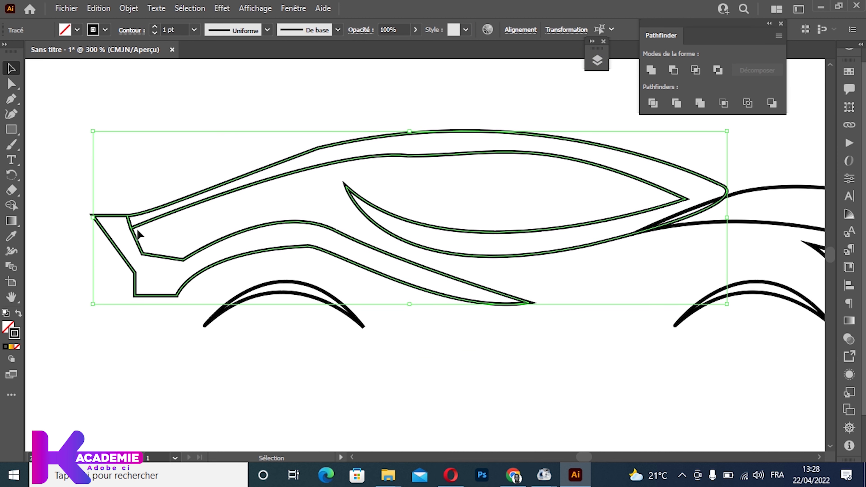
click(92, 194)
click(210, 199)
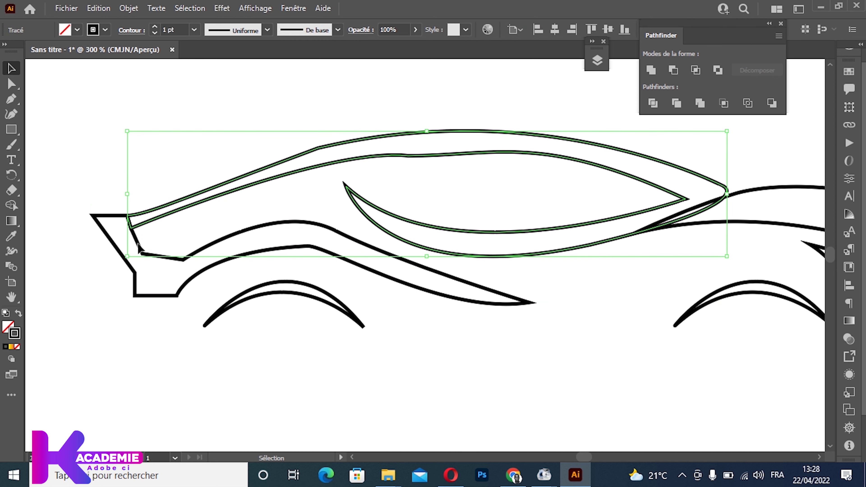
click(134, 278)
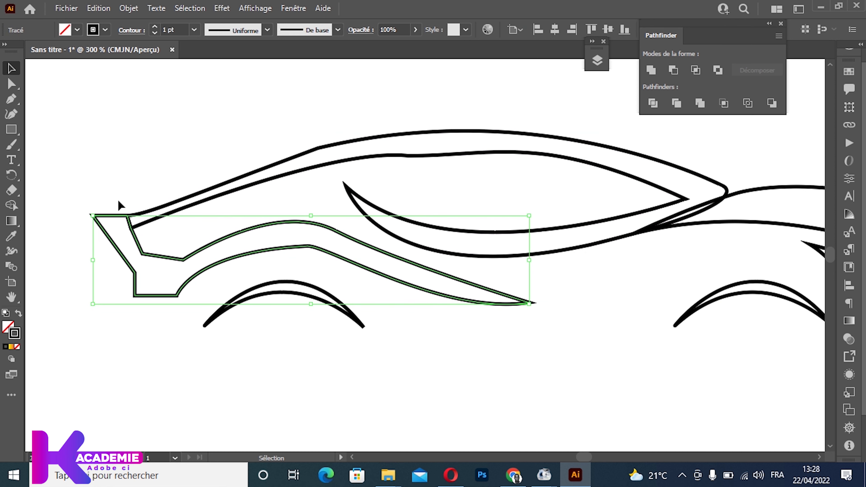
drag(120, 204, 198, 246)
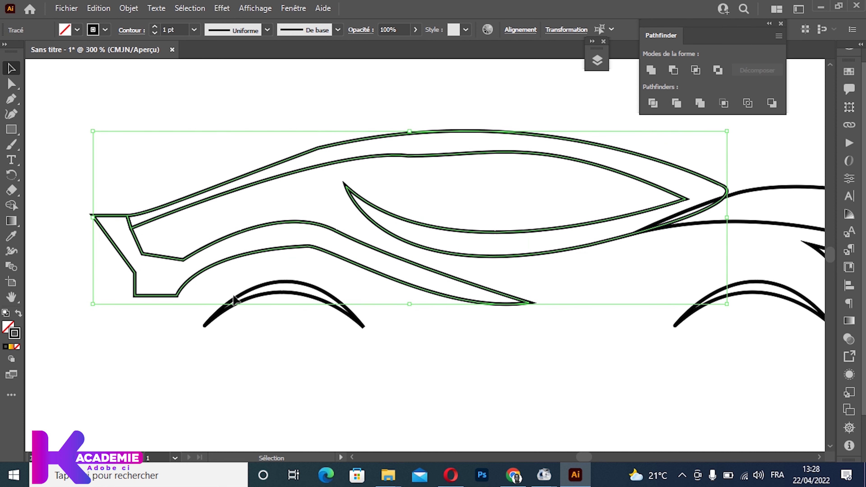
click(651, 69)
click(105, 322)
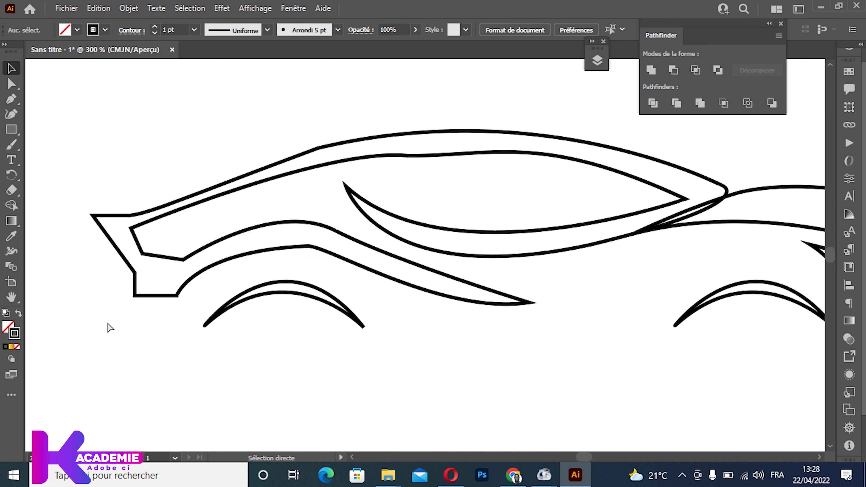
Reselect the front body paths, unite them into one compound shape and check the outline
click(134, 290)
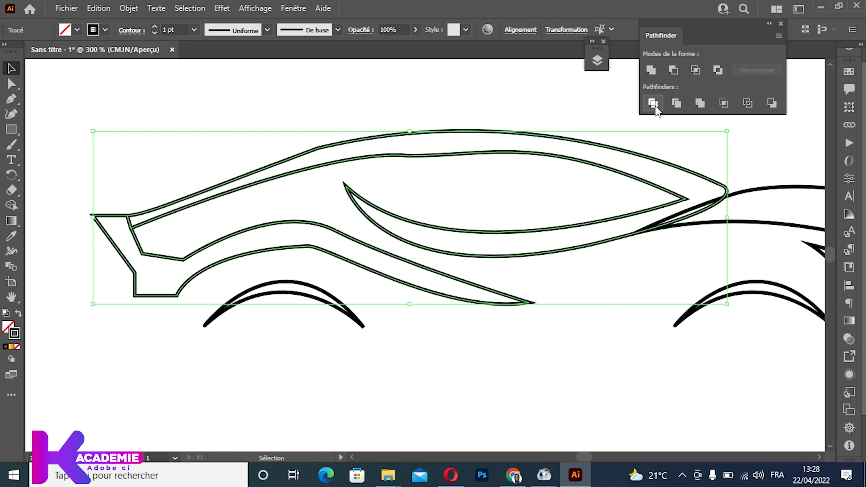
alt+click(651, 70)
click(67, 192)
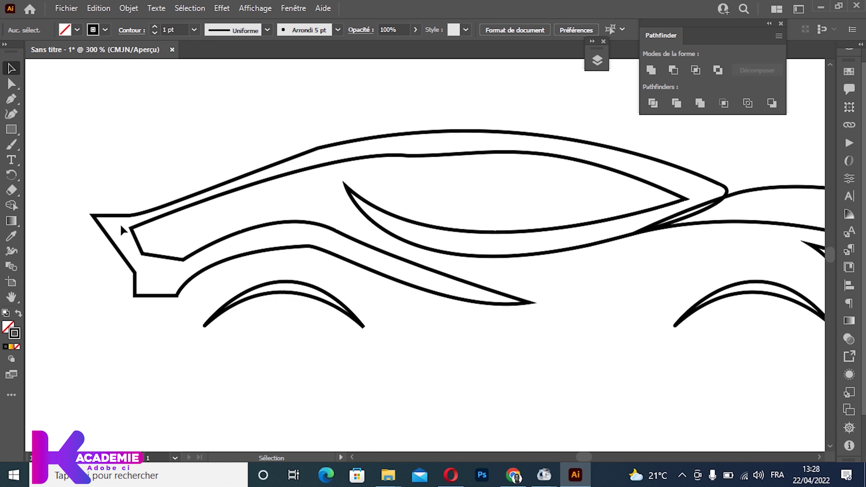
click(135, 224)
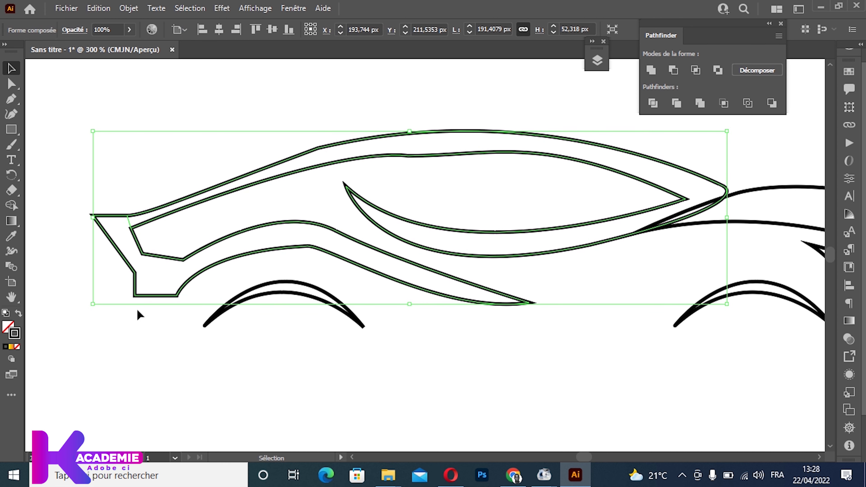
click(159, 326)
Draw and delete a test rectangle over the window, then pan right to the car's rear
key(m)
drag(585, 256, 416, 223)
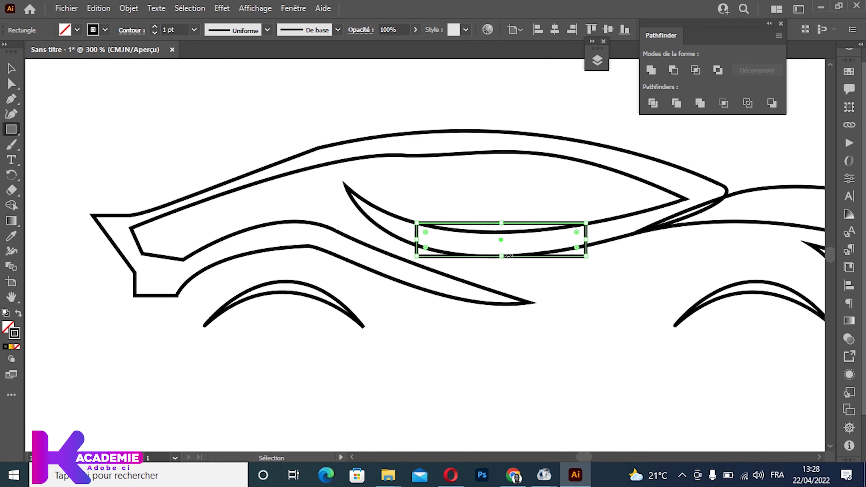
key(Delete)
key(h)
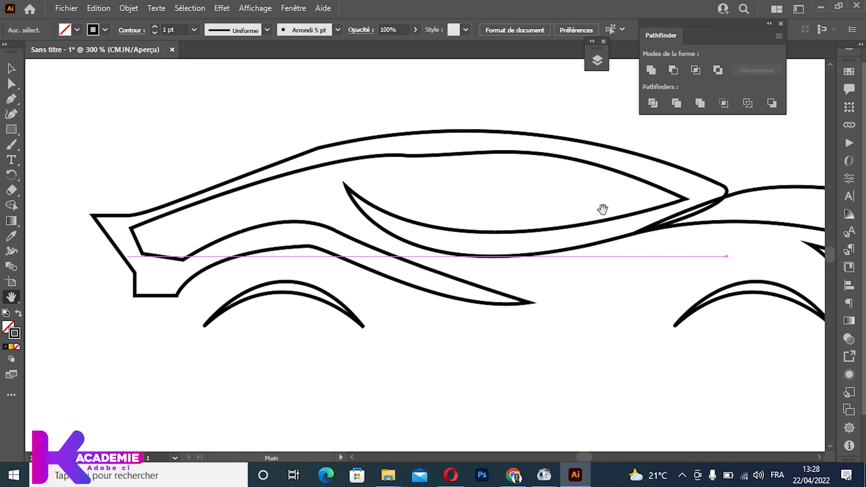
drag(602, 209, 336, 179)
key(v)
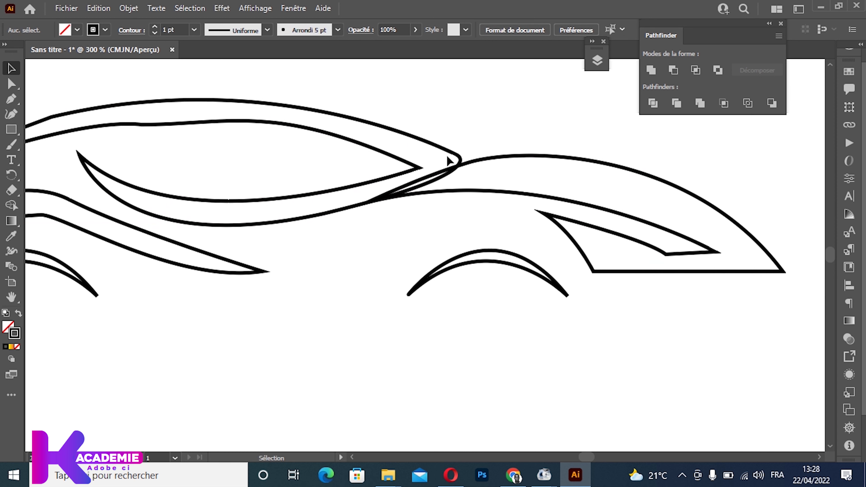
Unite the front compound shape with the rear body shape, then zoom out to 200%
click(457, 156)
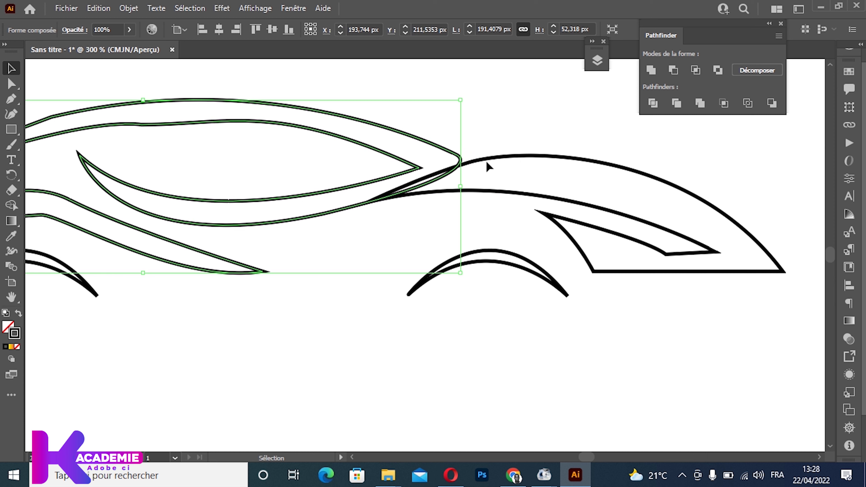
shift+click(488, 164)
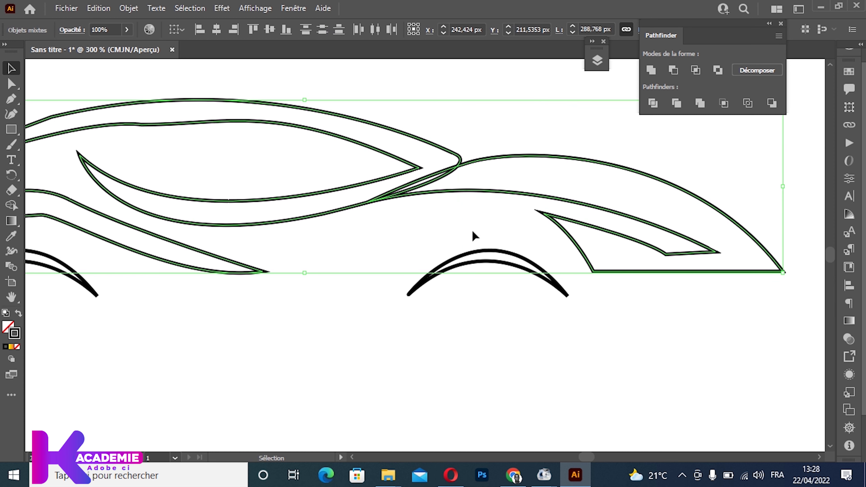
click(597, 65)
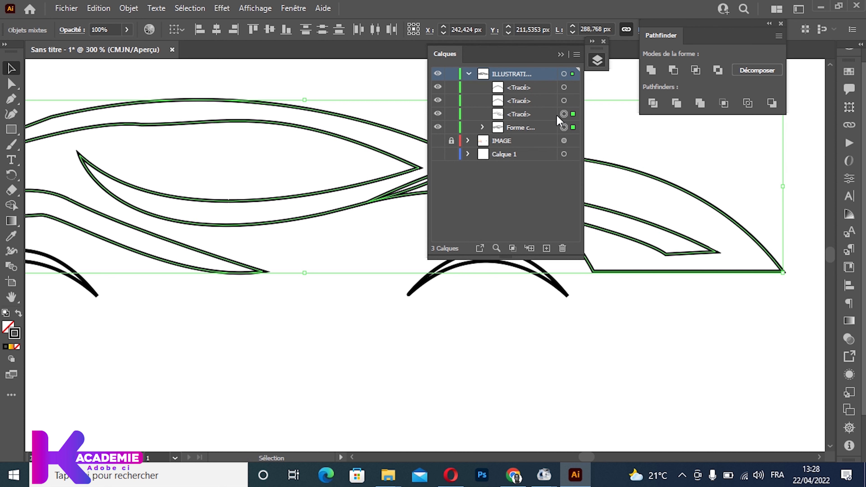
click(563, 55)
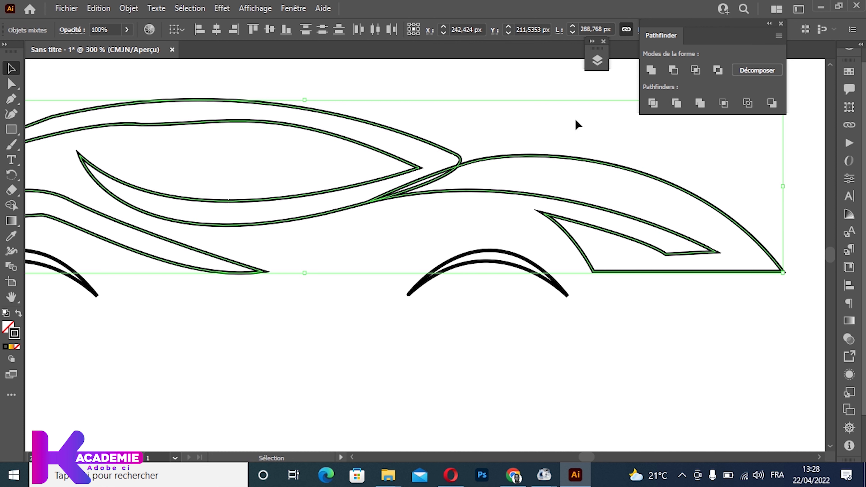
click(651, 70)
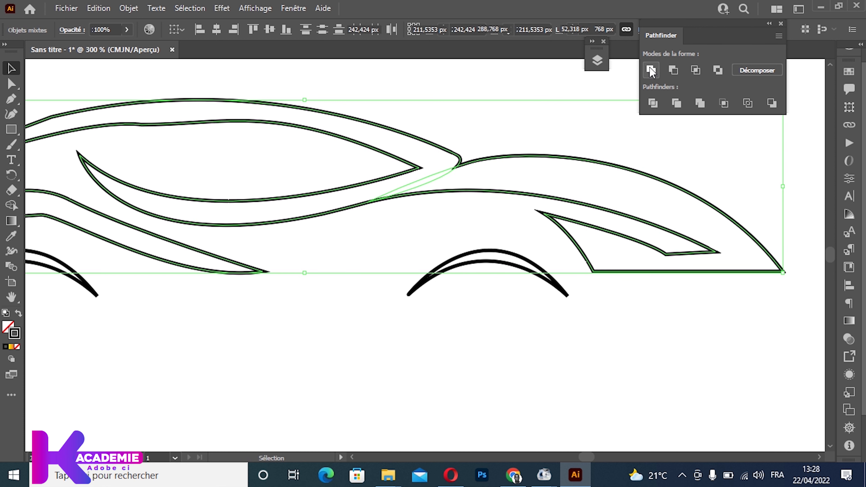
click(455, 354)
key(ctrl+minus)
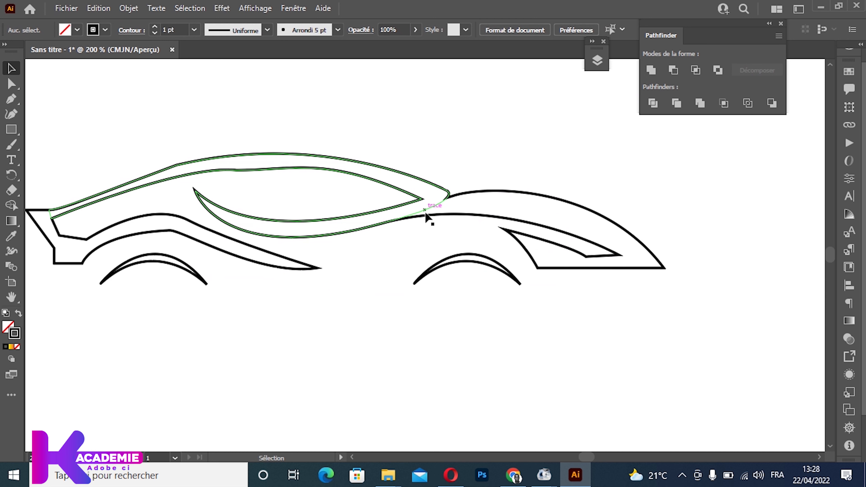
key(a)
click(444, 198)
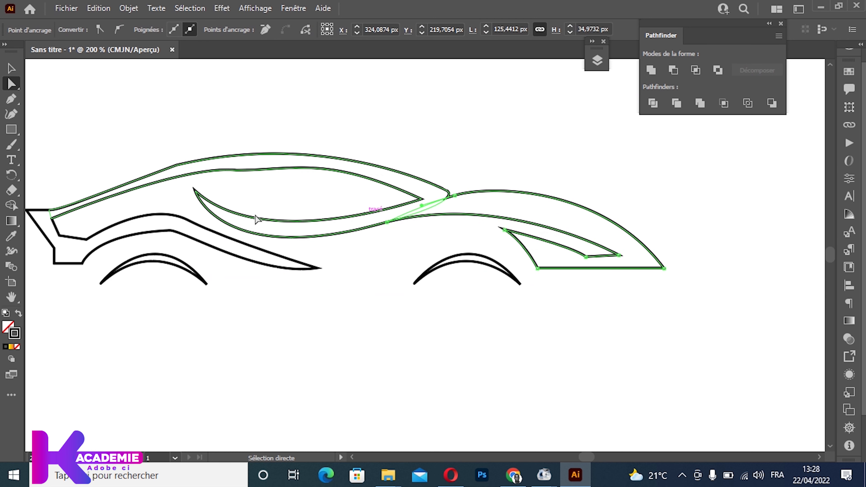
click(454, 195)
click(381, 240)
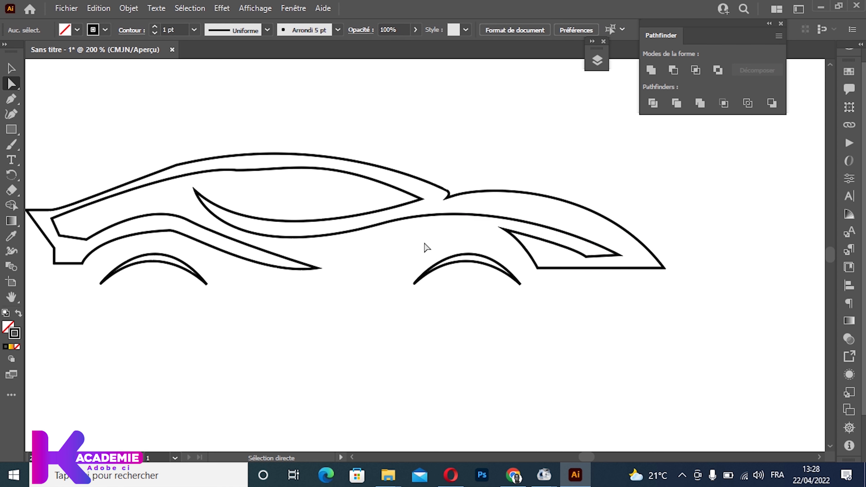
scroll(336, 281, up, 2)
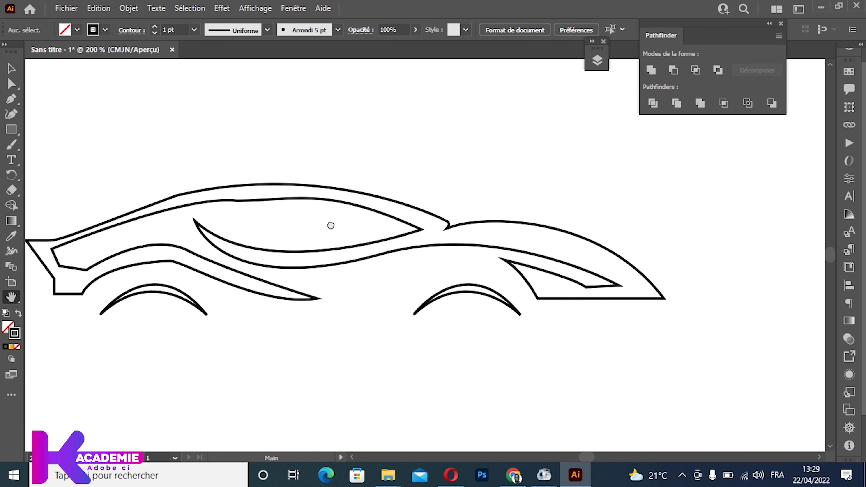
drag(329, 224, 463, 169)
key(v)
drag(242, 283, 342, 235)
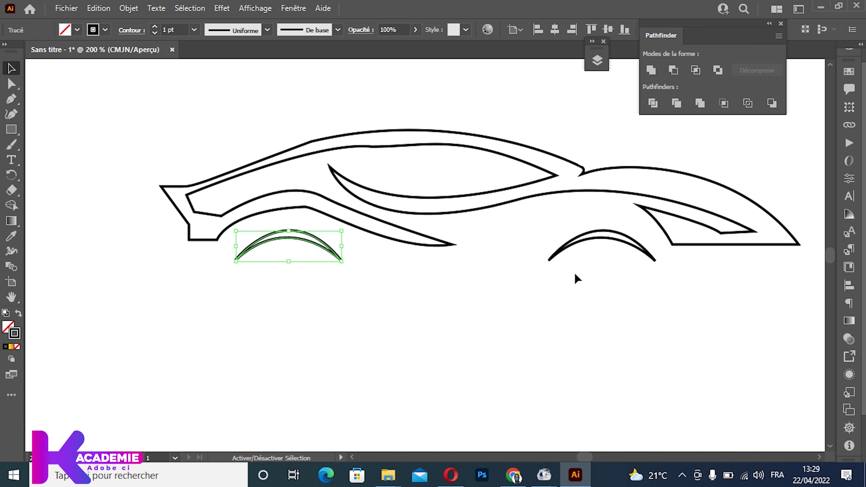
shift+click(600, 238)
key(shift+Down)
key(shift+Down)
key(shift+Down)
key(shift+Down)
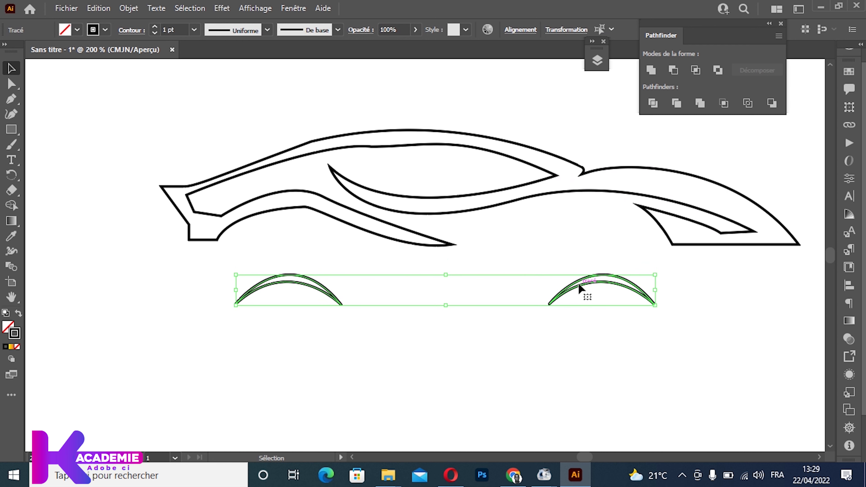
key(shift+Up)
key(shift+Up)
key(shift+Up)
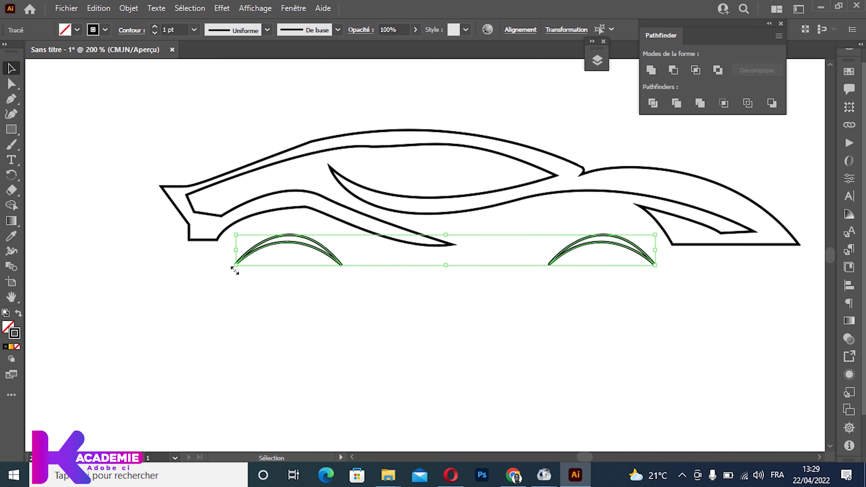
click(193, 330)
drag(124, 133, 499, 220)
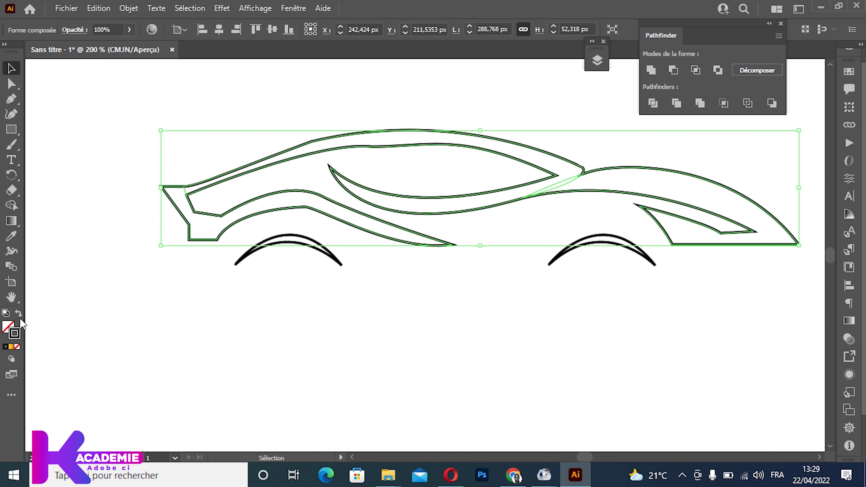
Swap fill and stroke so the car body becomes a solid black silhouette
click(126, 339)
key(ctrl+z)
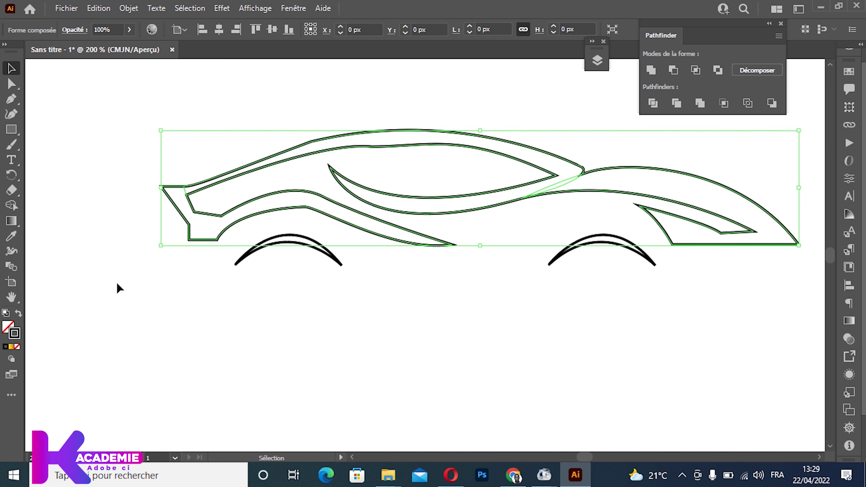
click(9, 327)
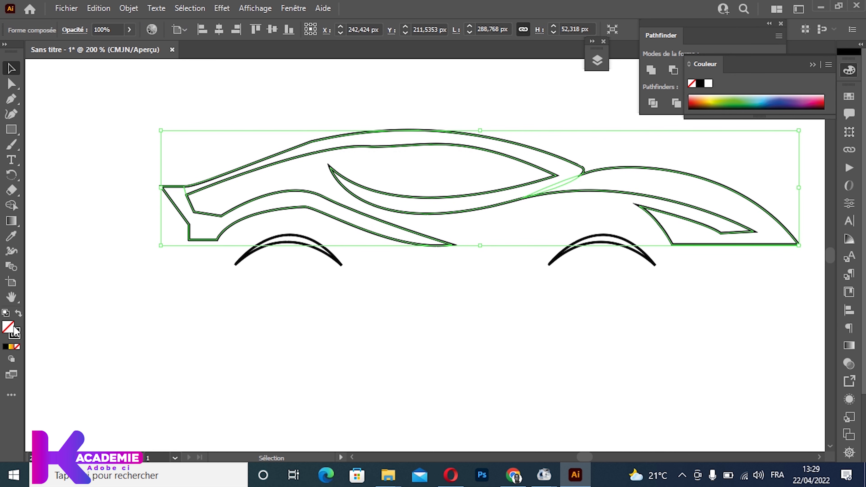
click(18, 312)
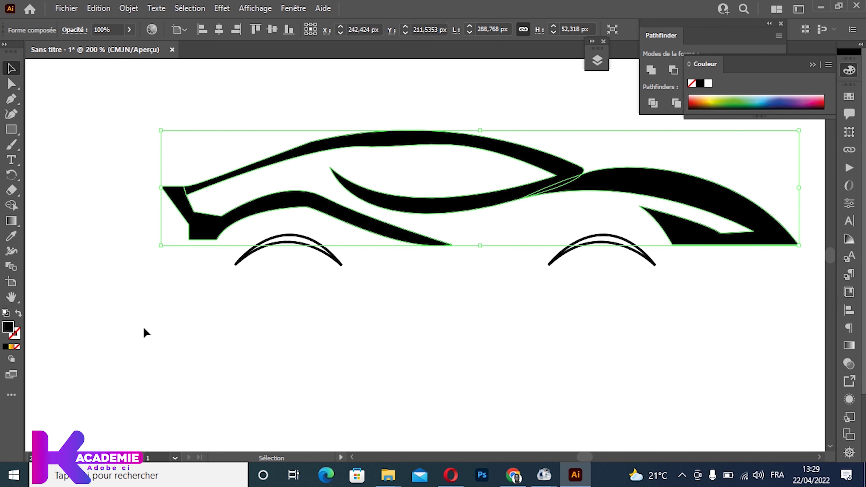
click(206, 355)
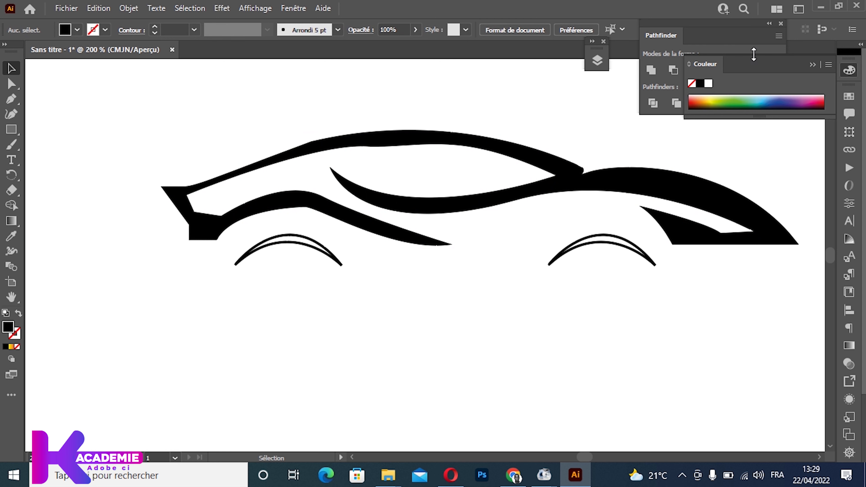
Move the Layers list away from the drawing and select the rear wheel arch
click(597, 61)
drag(515, 61, 149, 24)
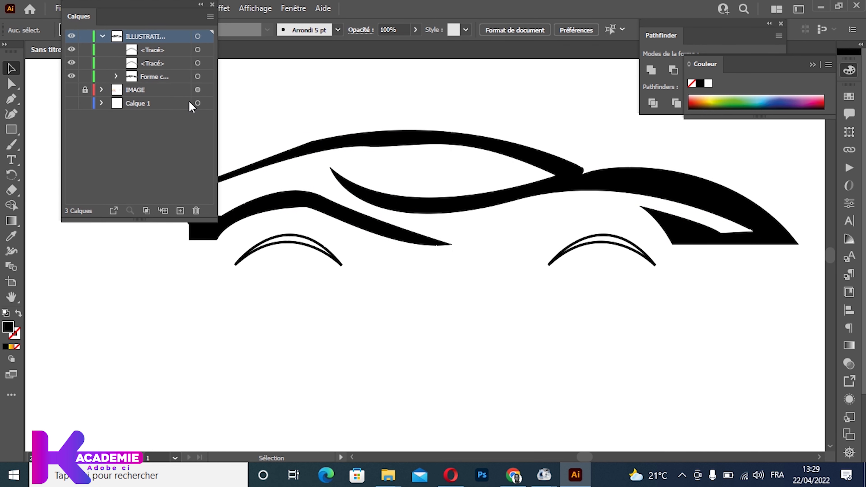
click(198, 64)
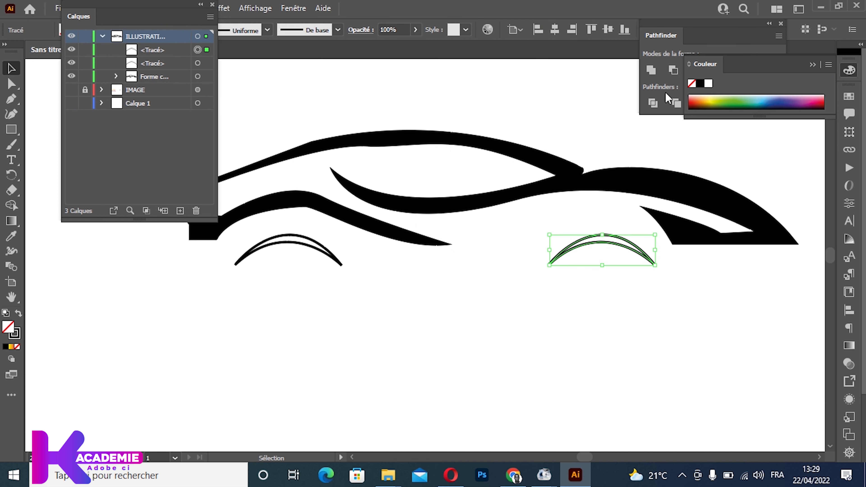
Try the gradient on the wheel arch and car body, undoing both to keep the outline
click(848, 347)
click(738, 186)
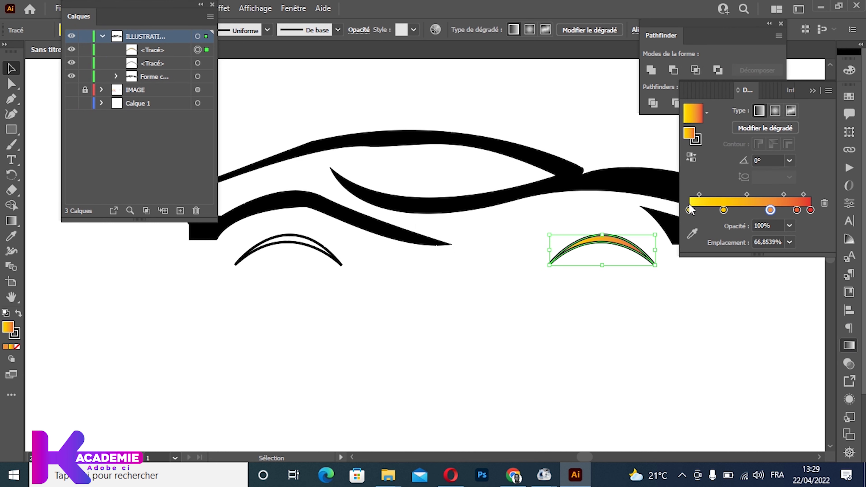
click(514, 341)
key(ctrl+z)
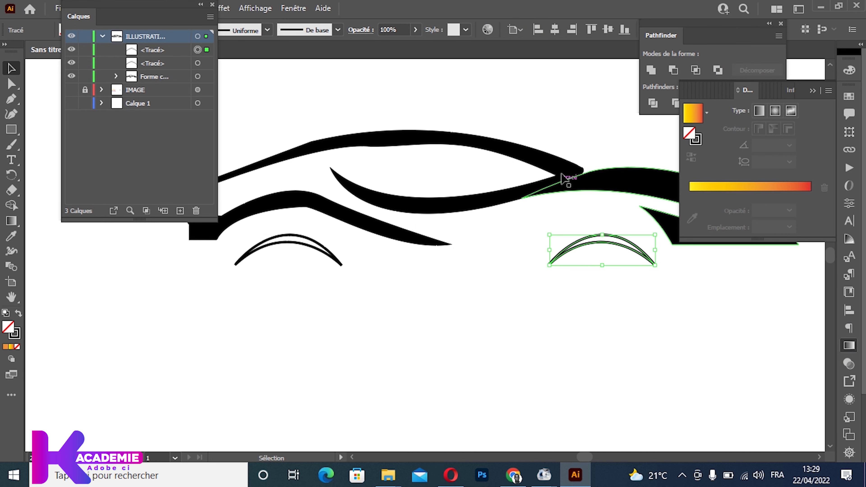
click(569, 174)
click(721, 192)
click(456, 307)
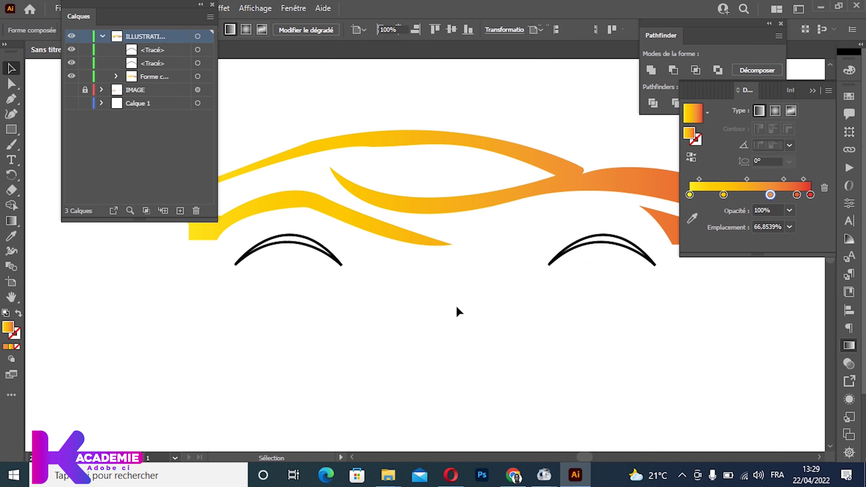
key(ctrl+minus)
key(ctrl+minus)
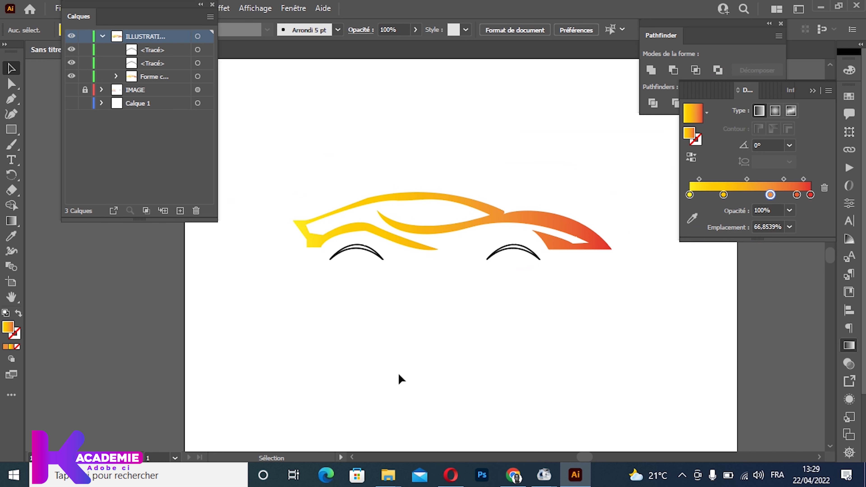
key(ctrl+z)
key(ctrl+z)
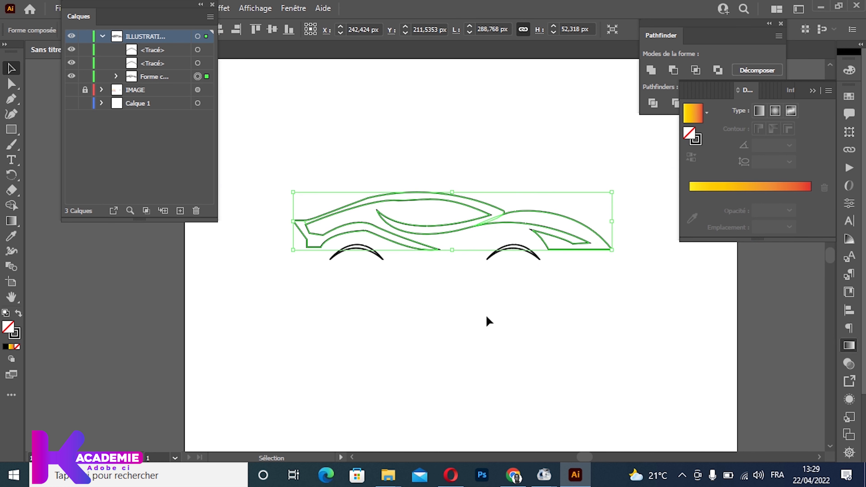
Collapse the Layers list, reselect the car body, and close the gradient and Pathfinder panels
click(200, 5)
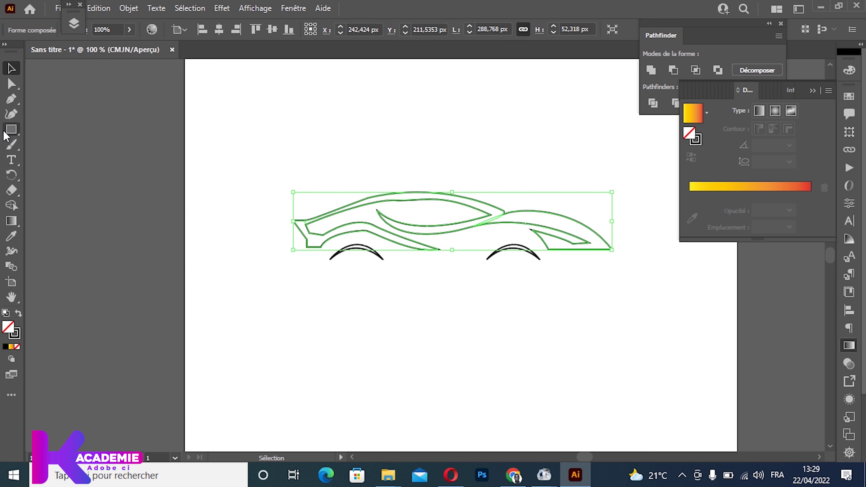
key(m)
click(11, 68)
click(355, 235)
click(812, 90)
click(769, 24)
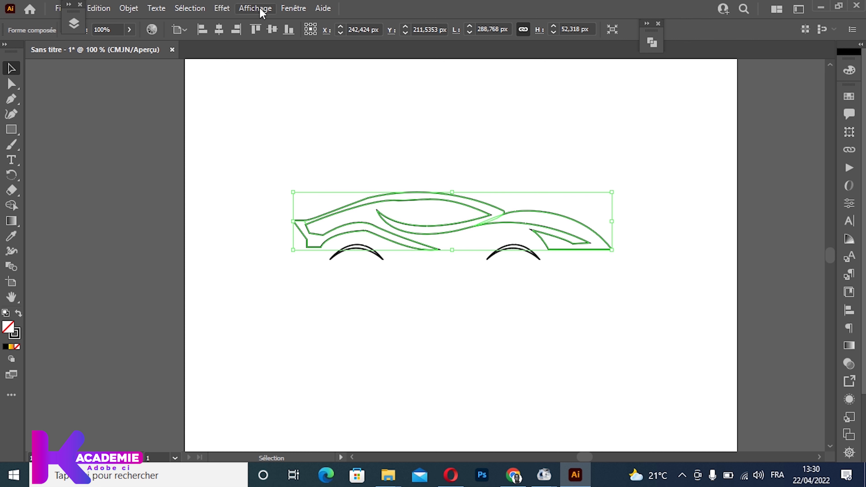
Open Properties for the car body and raise its stroke weight from 1 pt to 2 pt
click(289, 9)
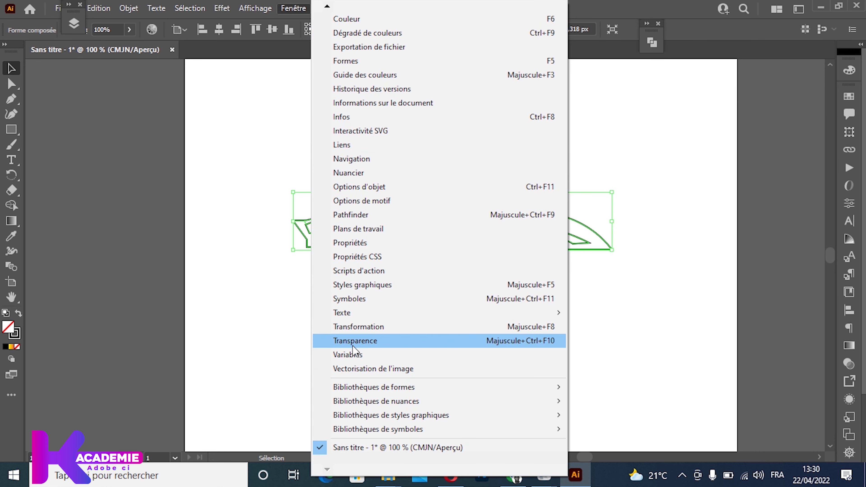
click(393, 242)
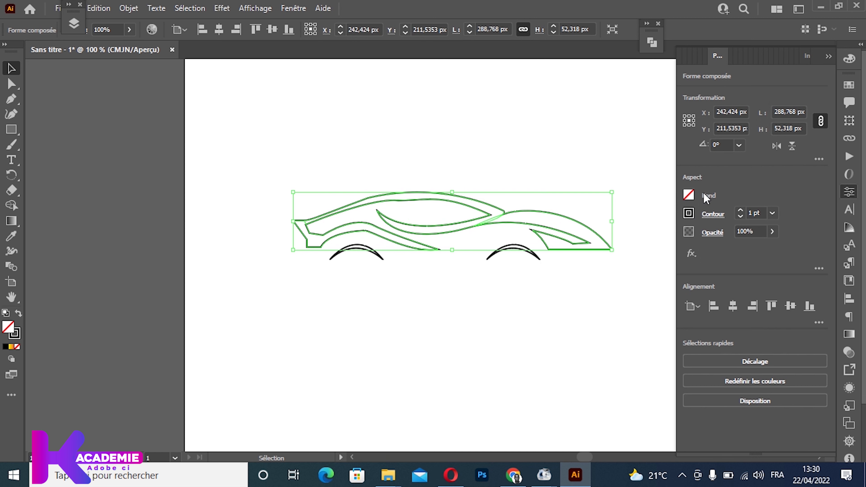
click(741, 209)
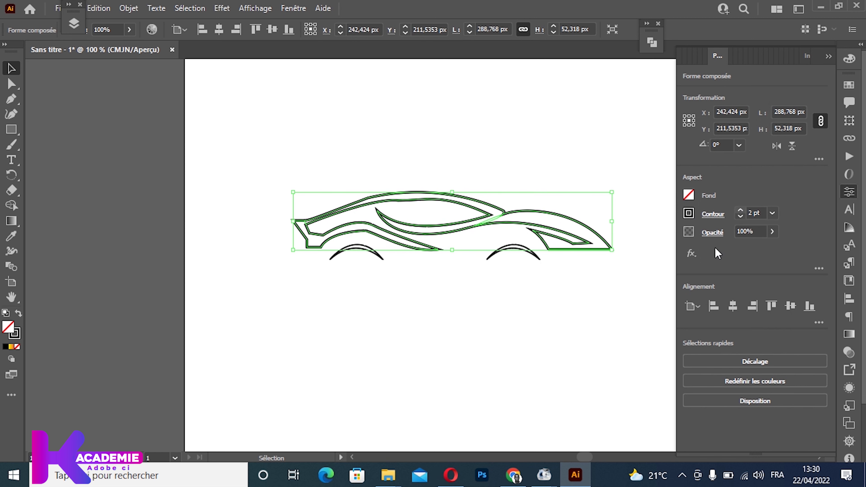
click(528, 385)
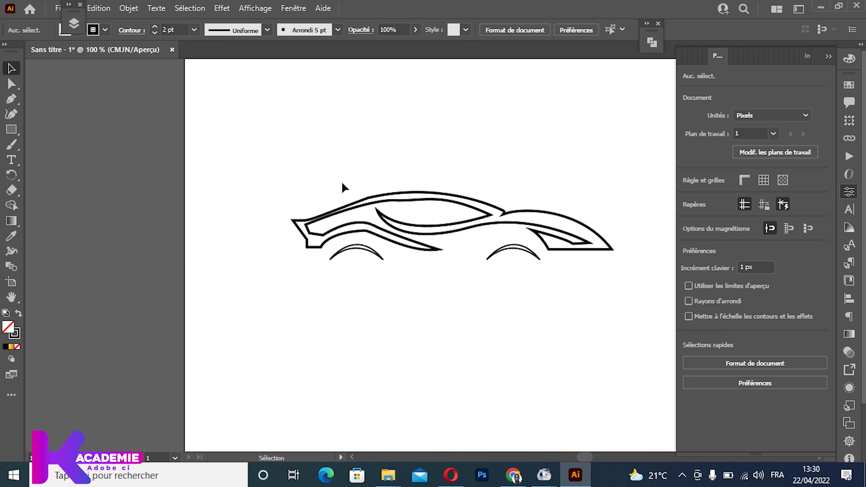
click(440, 232)
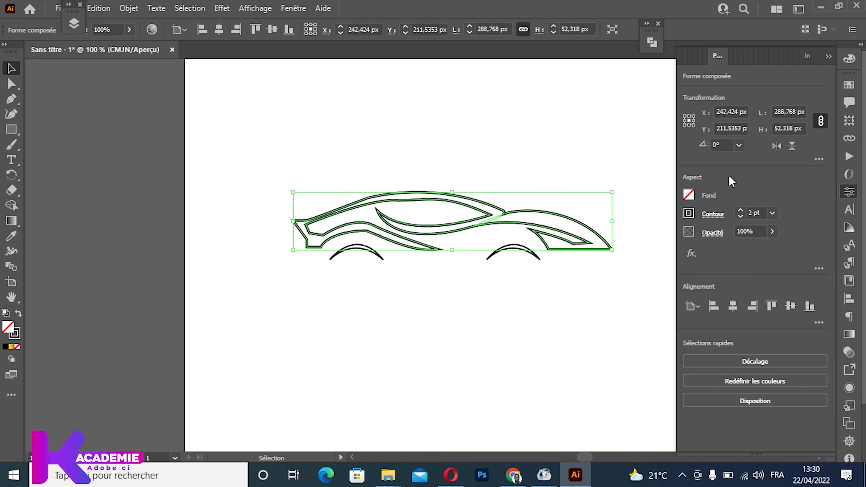
Dock Properties on the left and, after trying magenta and orange, set the body's fill to None
drag(718, 49, 85, 89)
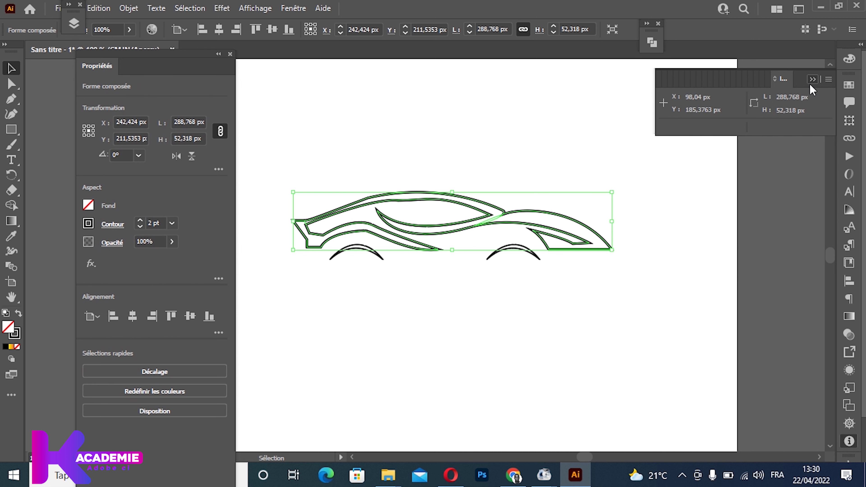
click(86, 207)
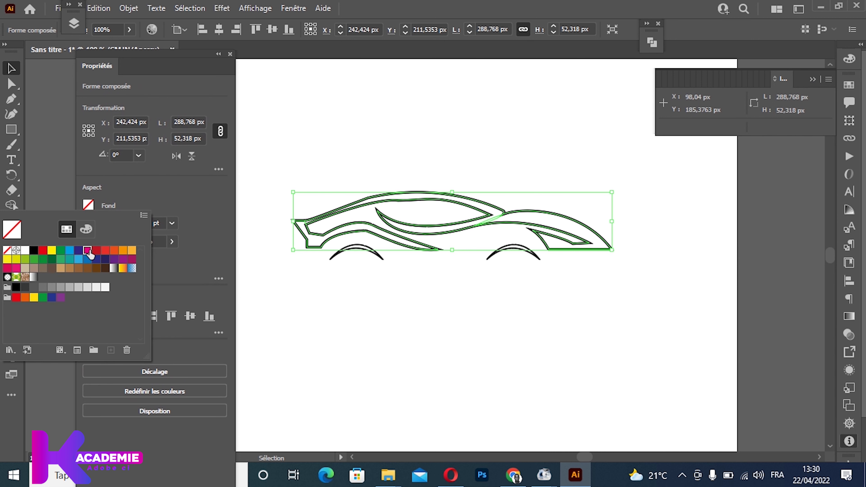
click(87, 252)
click(106, 252)
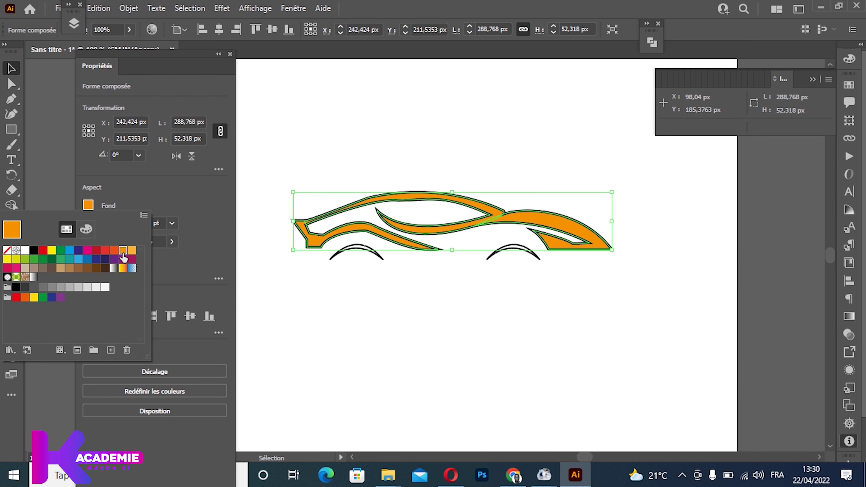
click(89, 208)
click(7, 251)
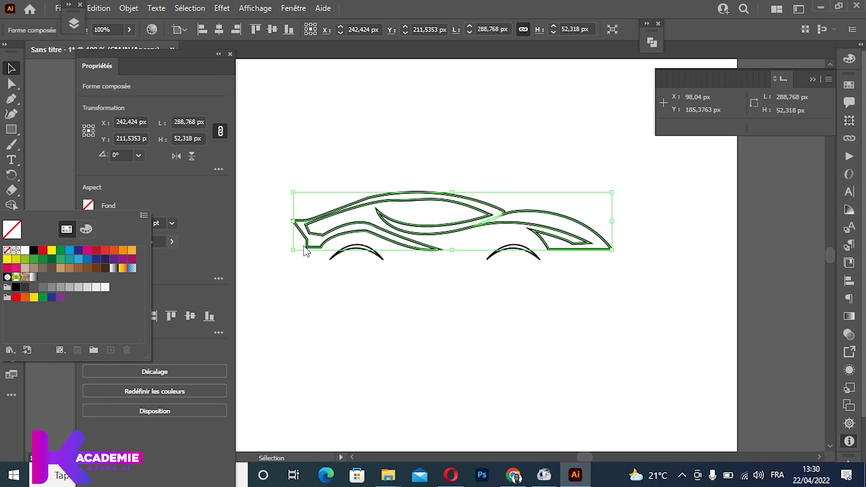
click(158, 189)
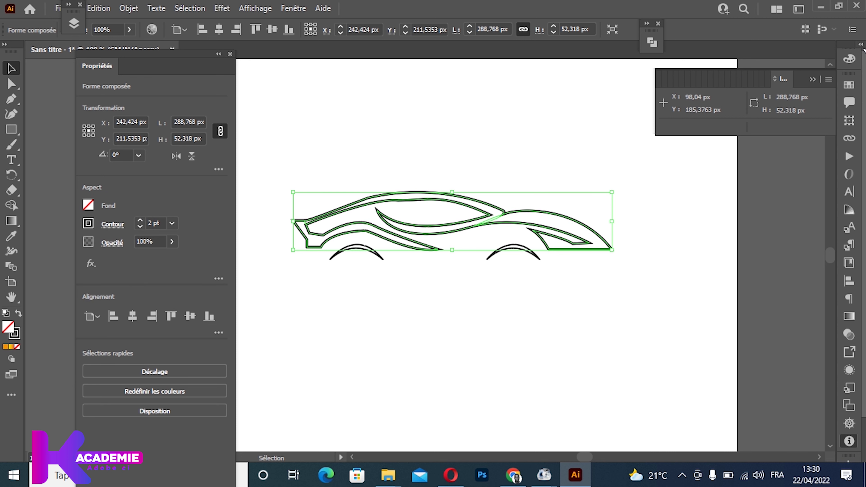
click(848, 314)
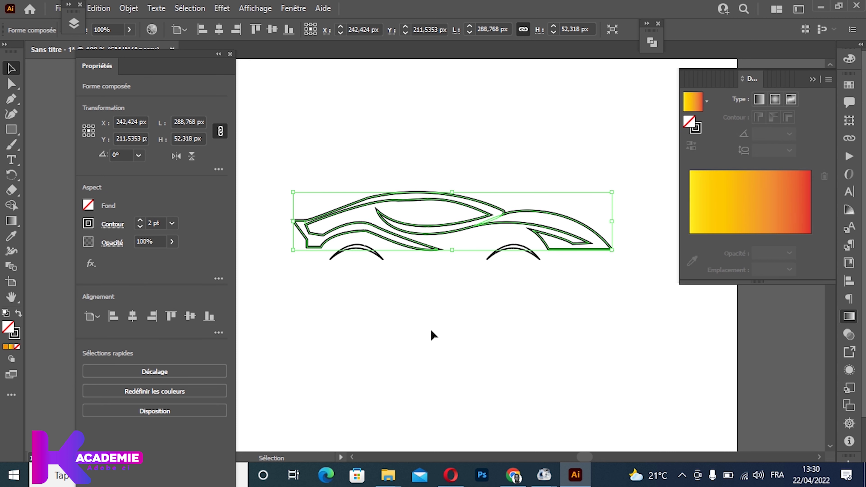
Make the stroke active and apply the yellow-to-red gradient to the car outline
click(88, 224)
click(16, 334)
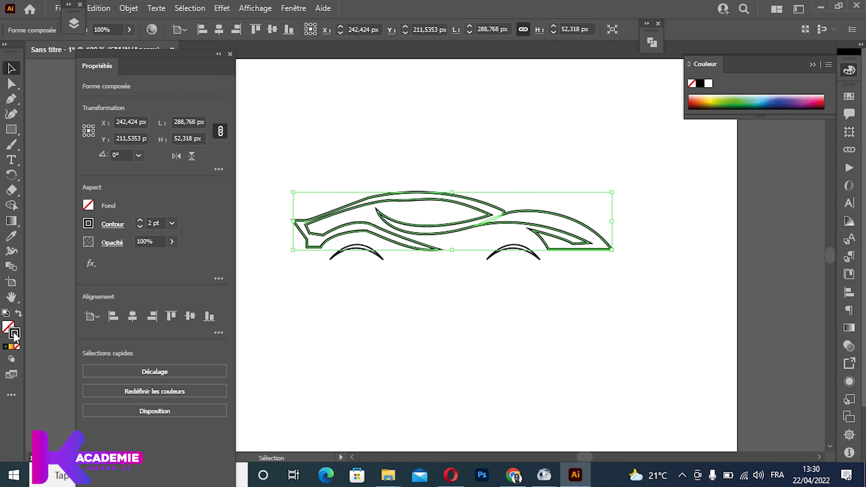
click(848, 327)
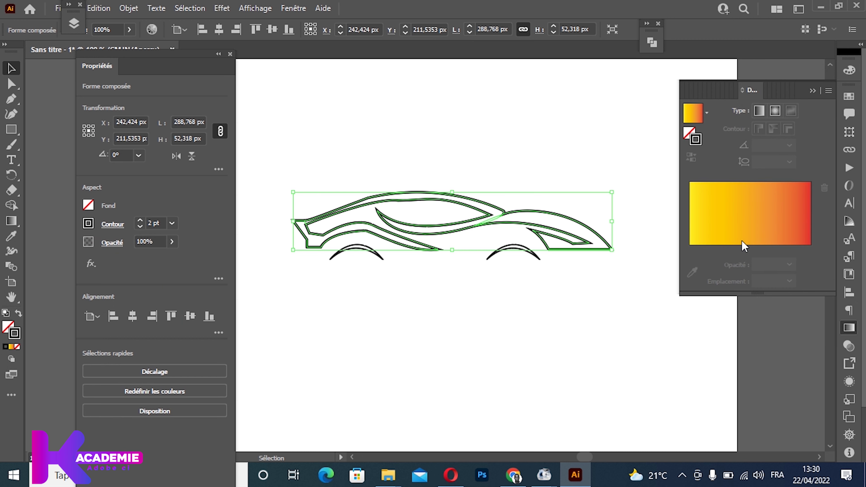
click(742, 241)
click(525, 368)
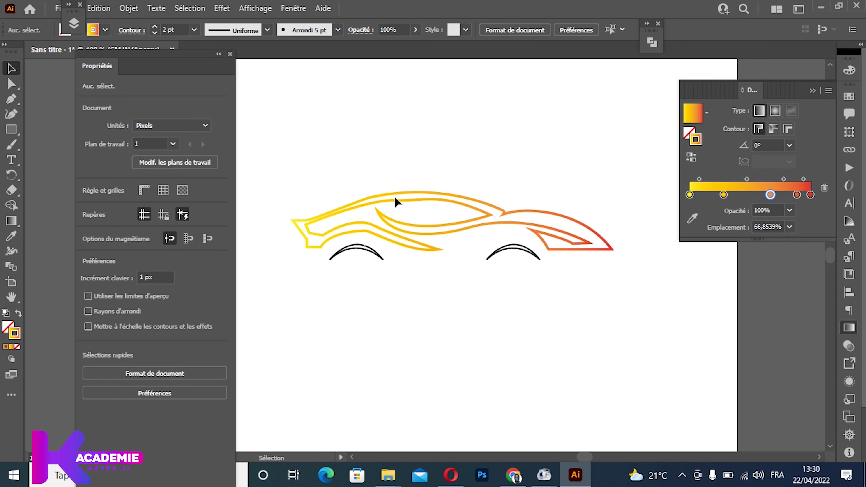
click(491, 220)
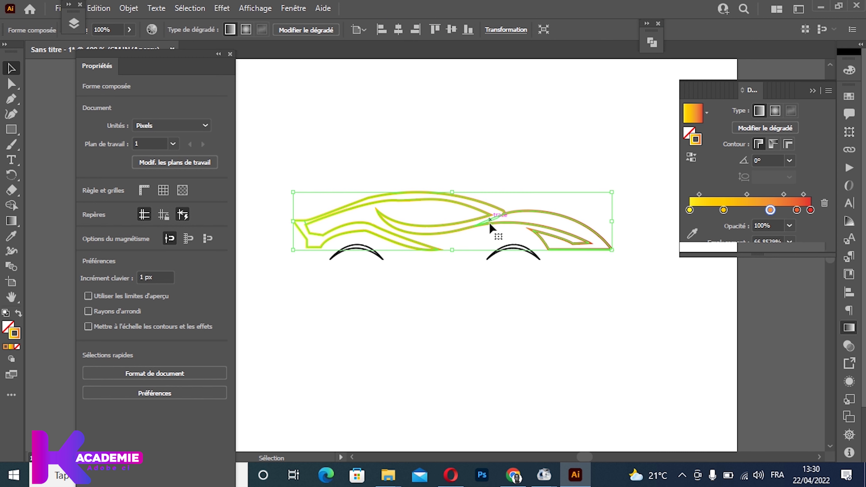
Apply the Fondu de ciel gradient preset and set its right stop's opacity to 100%
click(706, 113)
click(624, 162)
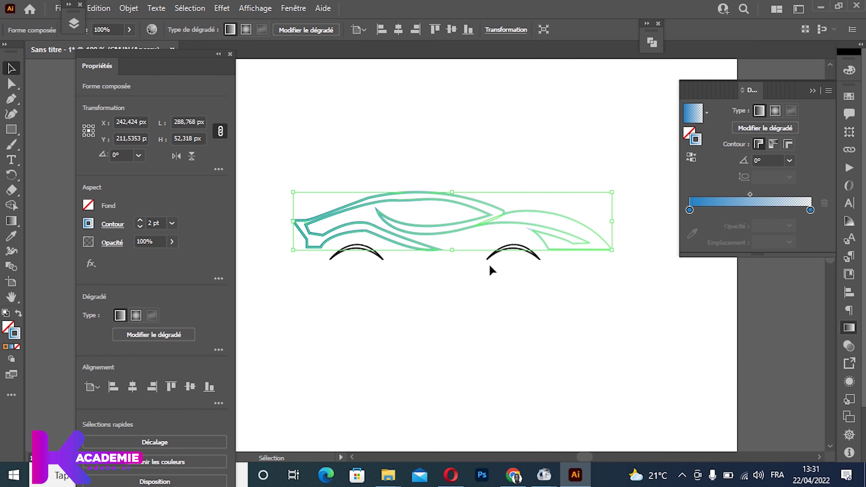
click(511, 312)
click(525, 230)
click(810, 210)
click(796, 225)
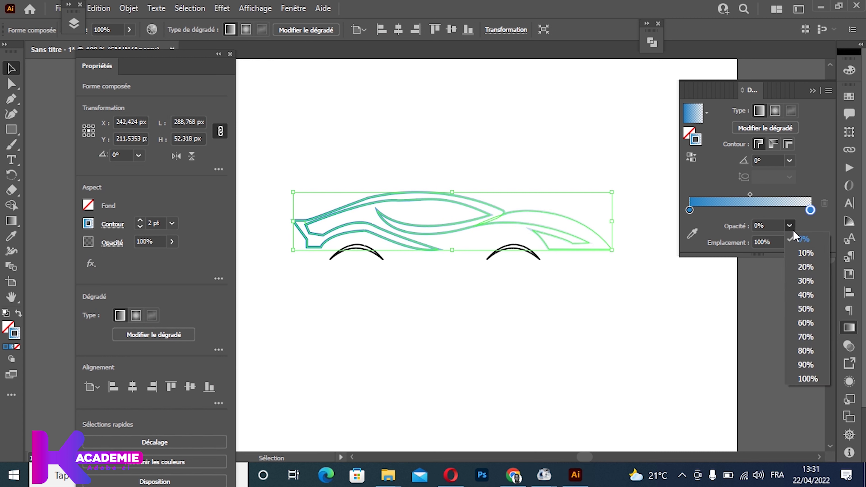
click(806, 380)
click(580, 313)
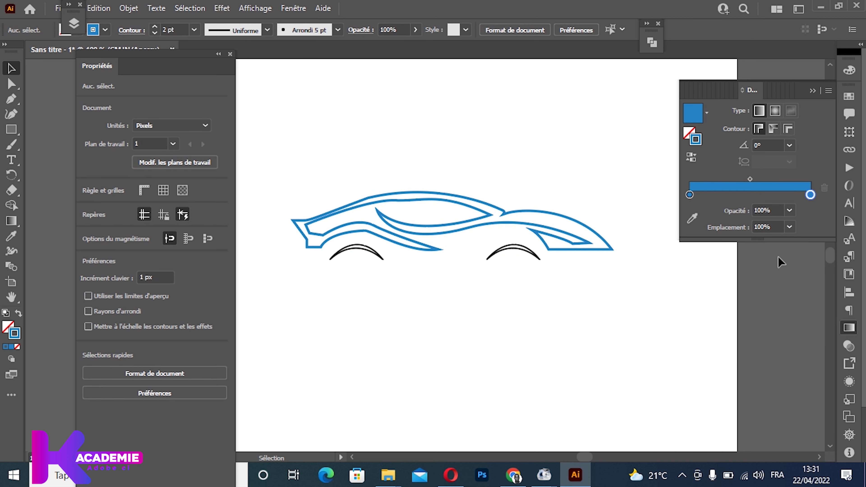
Change the gradient's right stop to a magenta swatch
double_click(811, 195)
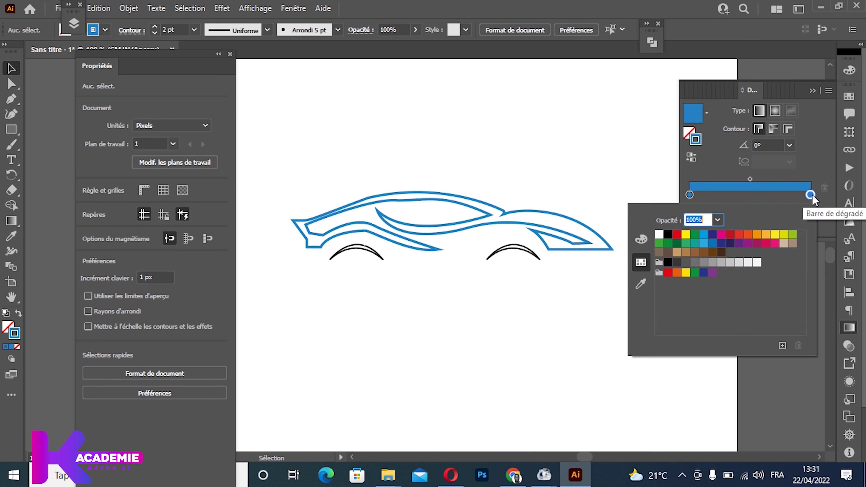
click(775, 244)
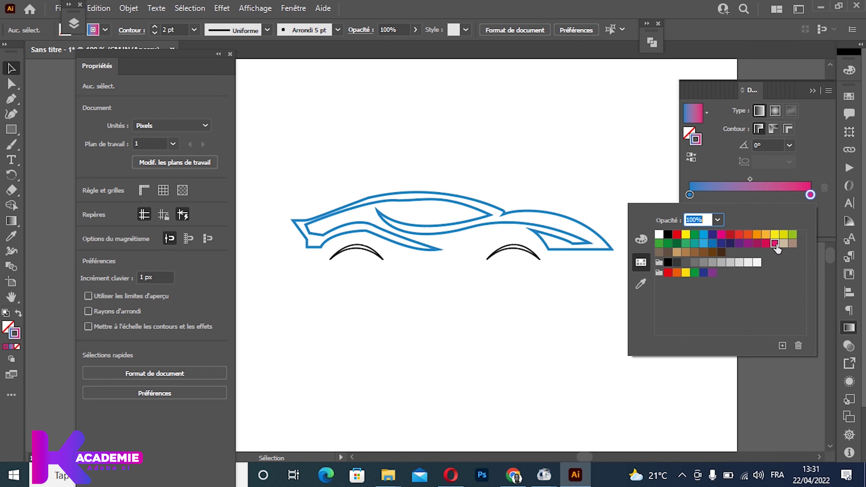
click(598, 250)
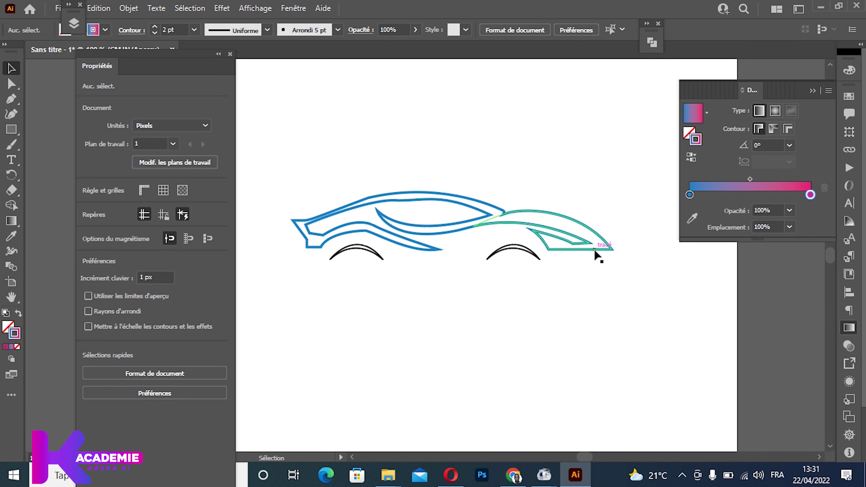
double_click(810, 210)
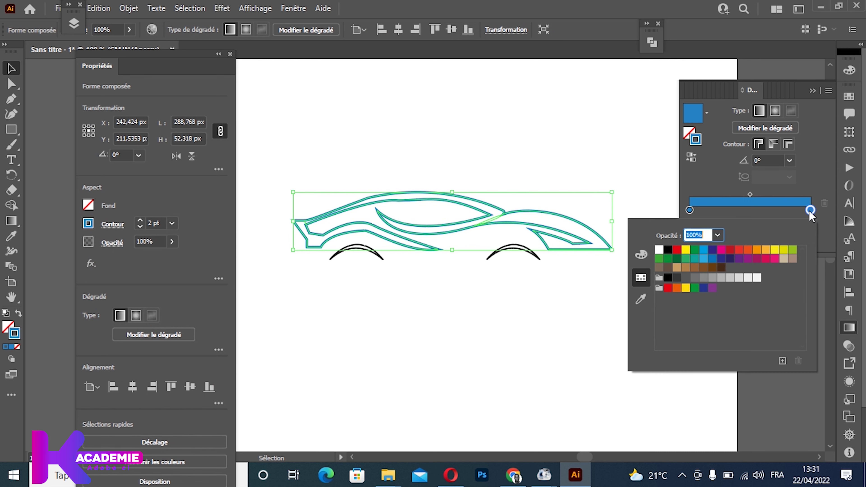
click(773, 259)
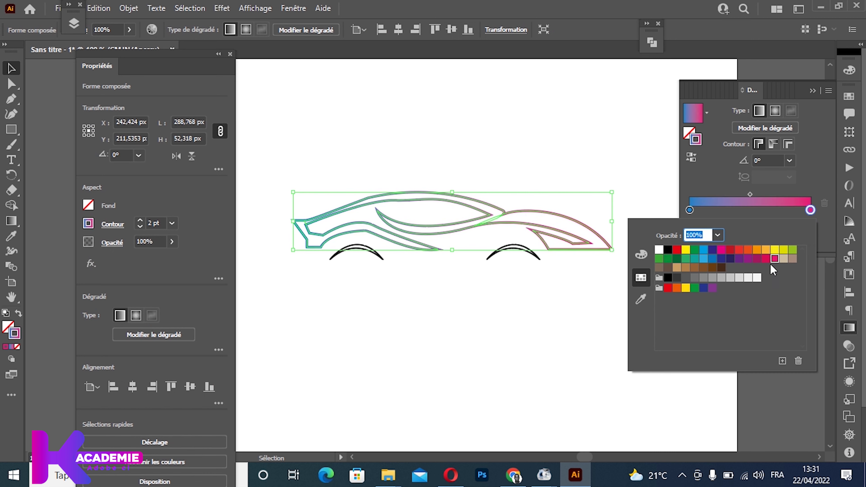
click(570, 318)
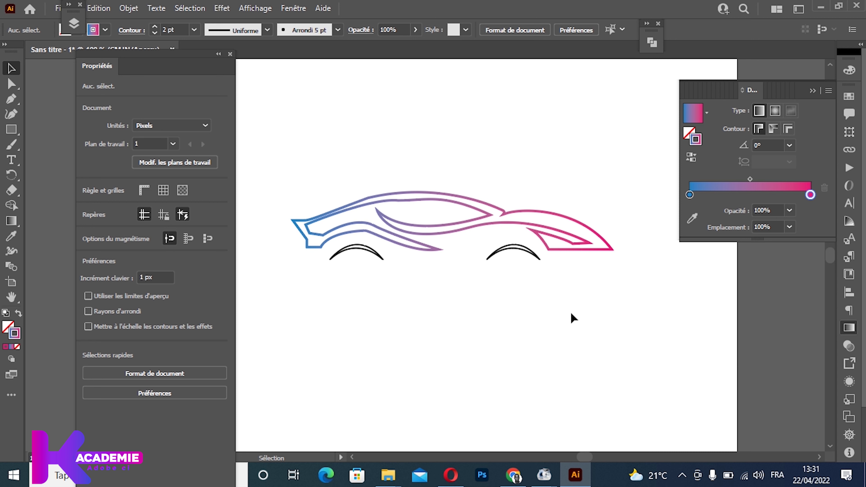
Apply the blue-to-pink gradient to both wheel arcs
click(370, 250)
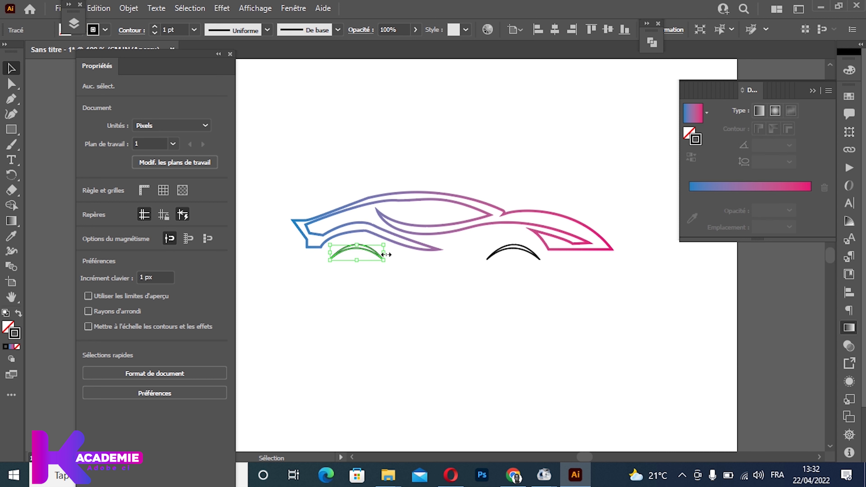
shift+click(515, 246)
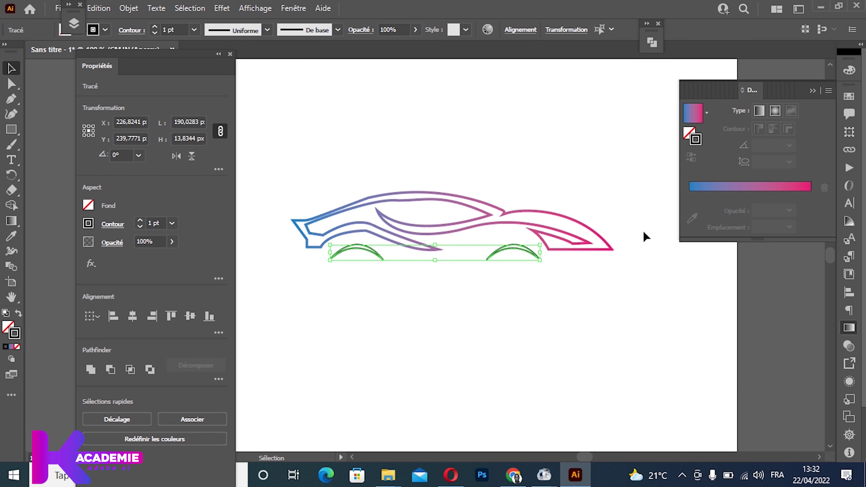
click(707, 187)
click(428, 317)
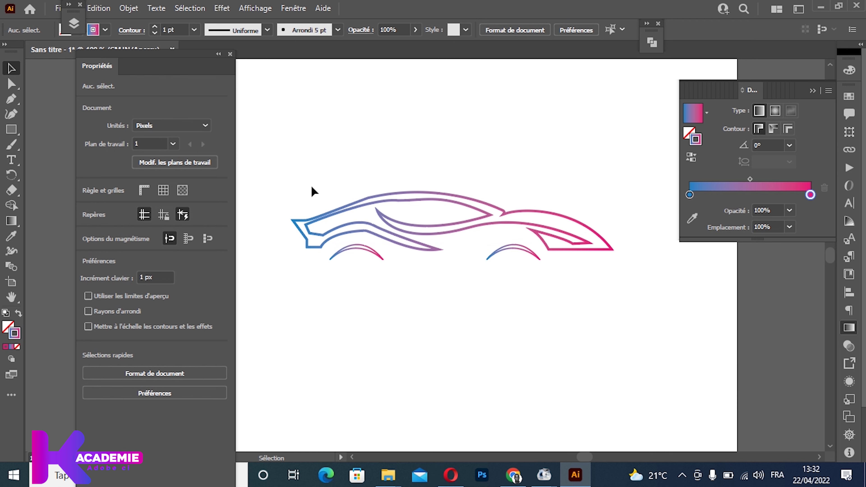
Scale the whole car up to about 394 px wide, then switch over to Photoshop
drag(304, 155, 589, 295)
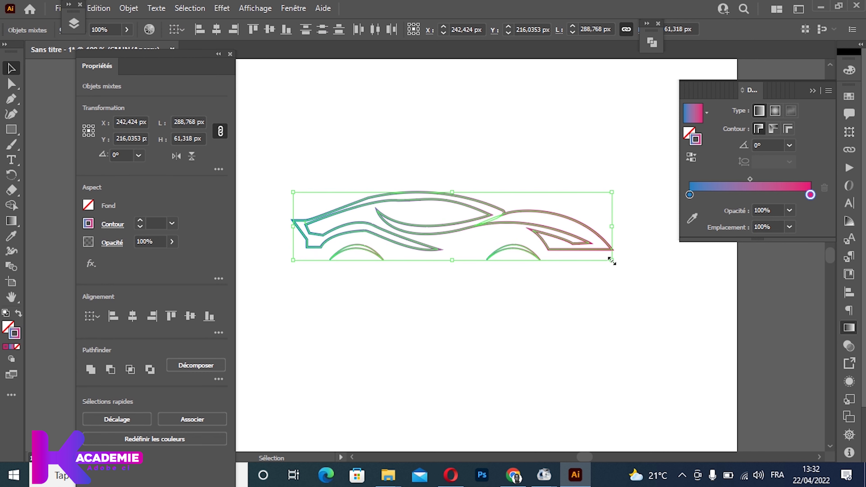
drag(611, 261, 670, 308)
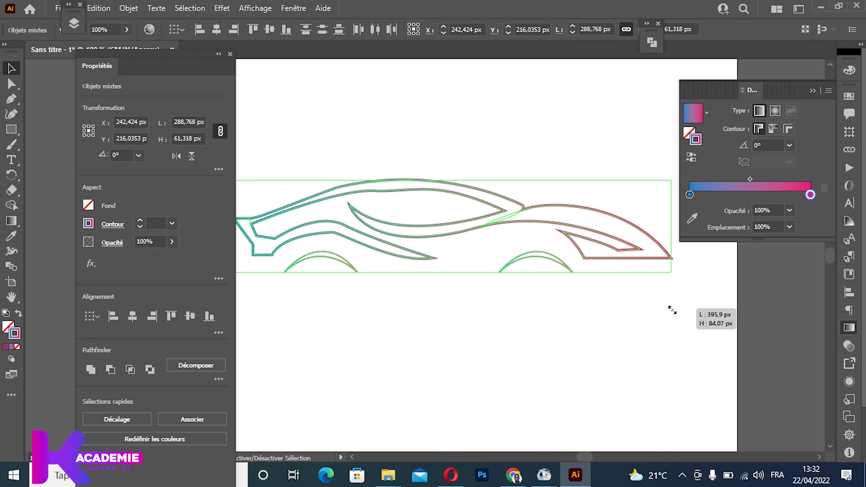
drag(149, 64, 72, 87)
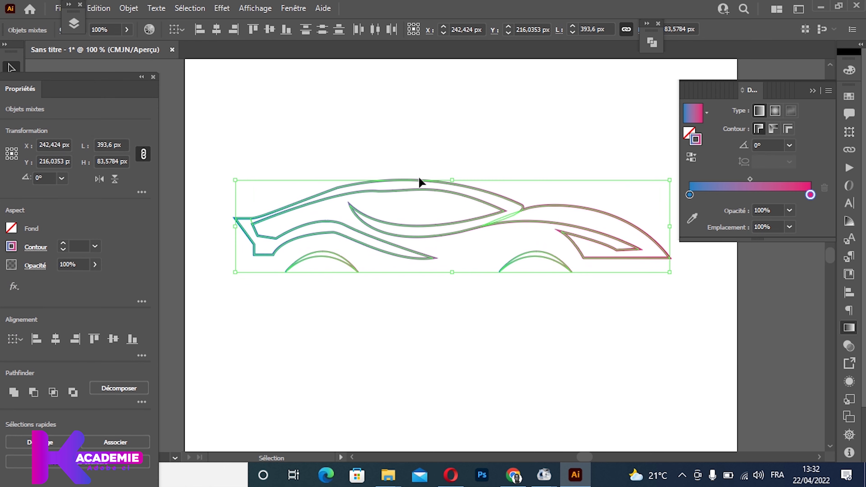
click(382, 302)
drag(327, 157, 682, 348)
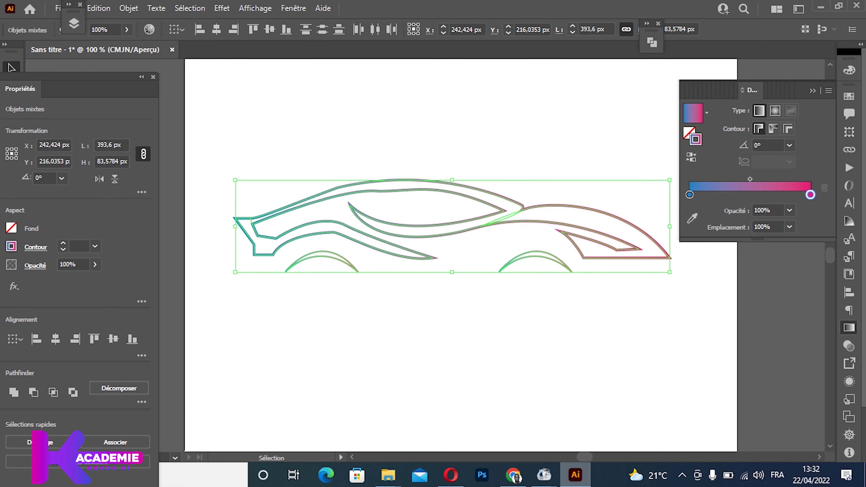
click(485, 479)
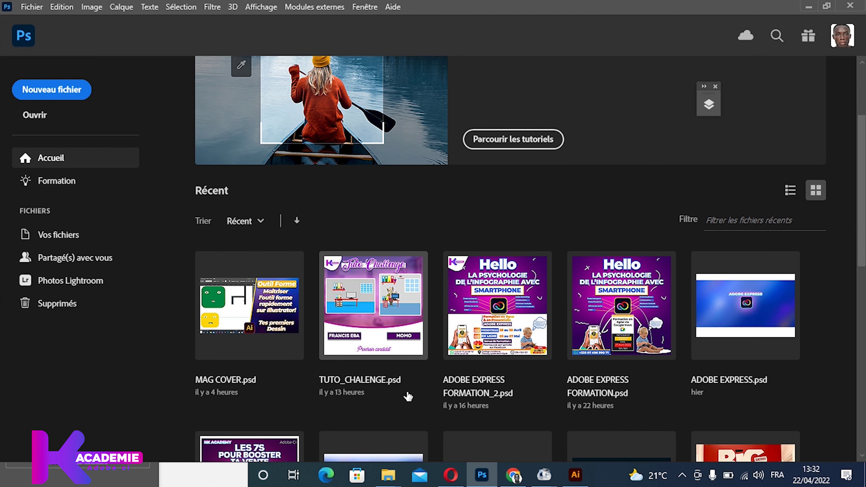
Open TUTO_CHALENGE.psd from Recent files, select the left office image, then switch to the browser
scroll(409, 395, down, 3)
click(376, 313)
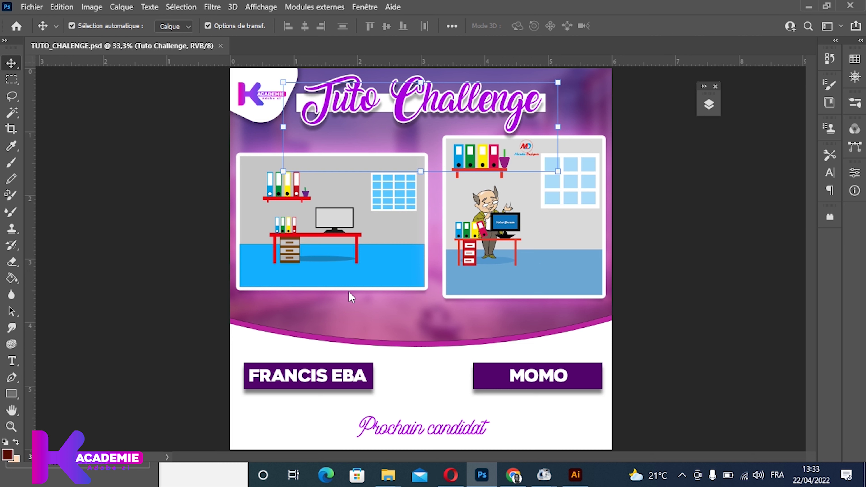
click(354, 254)
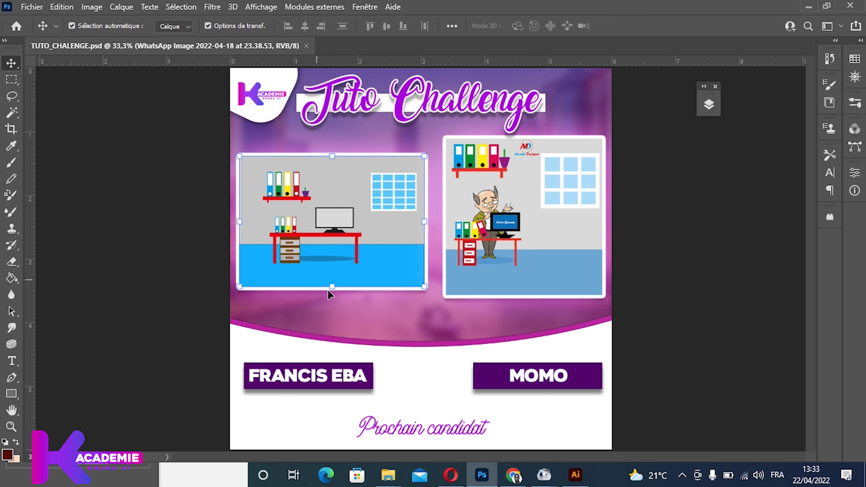
click(509, 476)
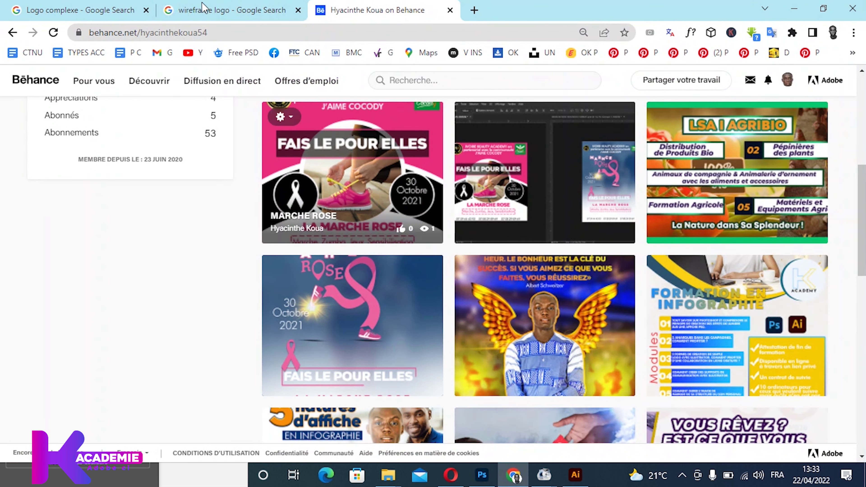
In a new YouTube tab, search 'hk academy' via the 'HK A' suggestion and scroll the results
click(474, 10)
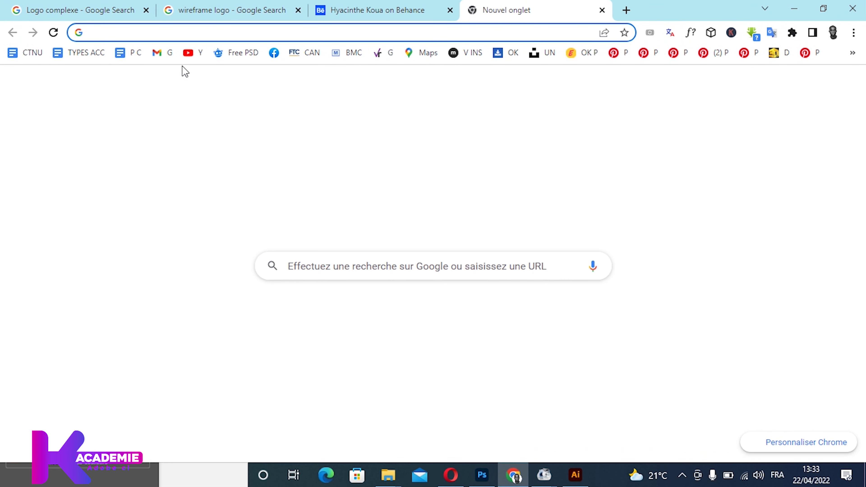
click(191, 53)
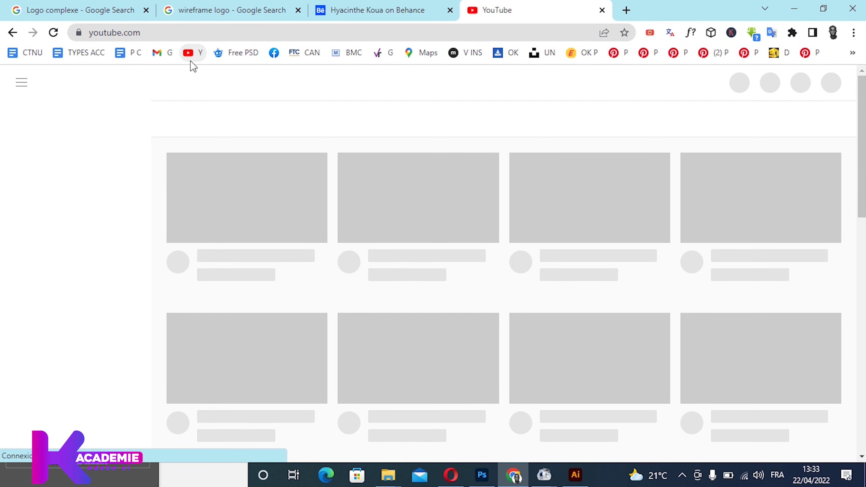
click(301, 83)
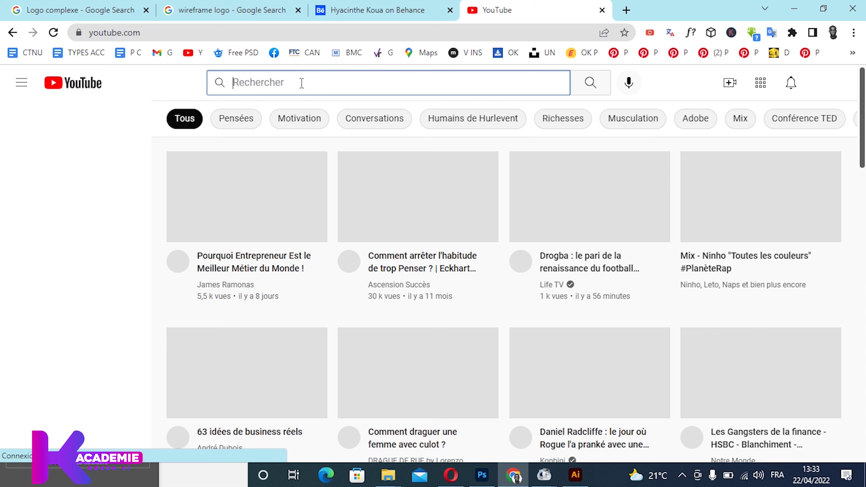
text(HK A)
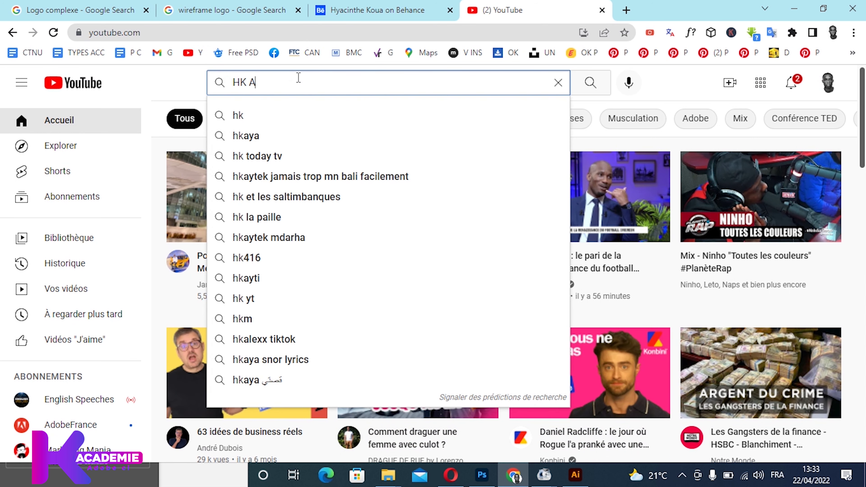
click(270, 85)
click(266, 115)
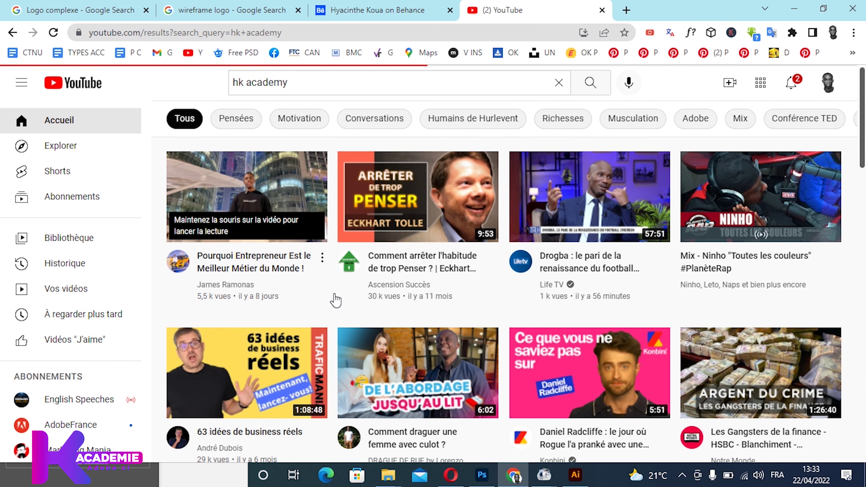
scroll(358, 321, down, 3)
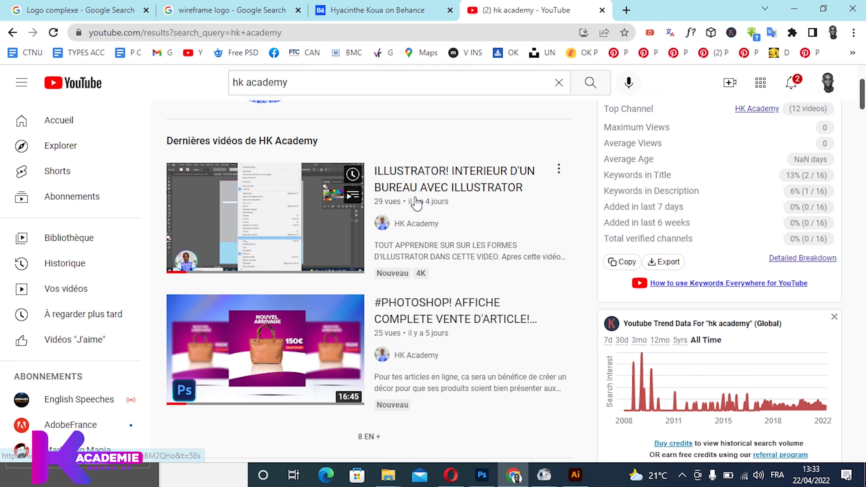
Play the Illustrator office-interior tutorial video, scroll through it, then pause it
click(351, 239)
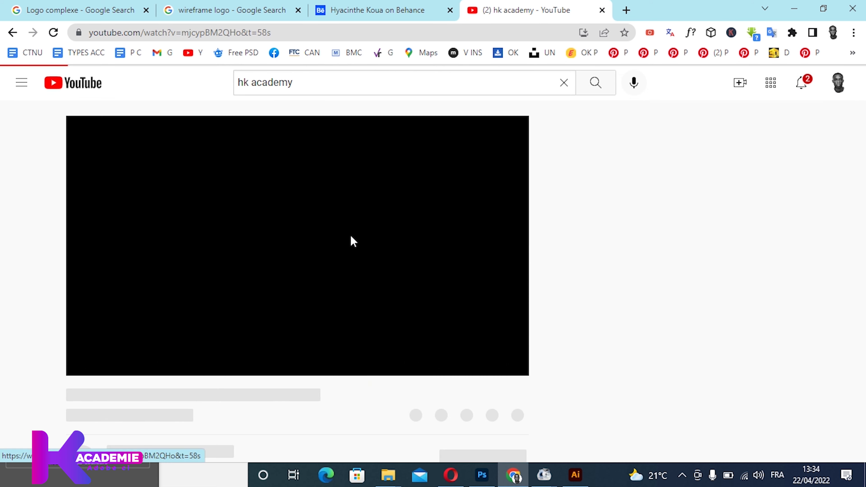
scroll(276, 246, down, 1)
click(284, 261)
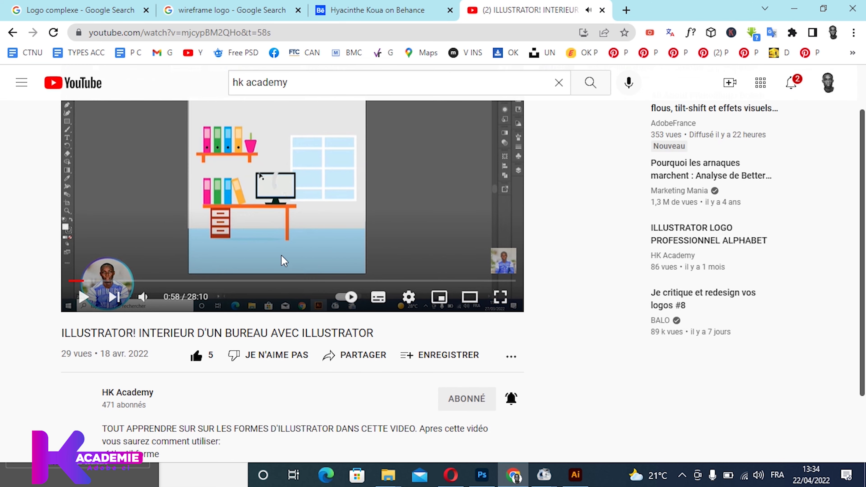
scroll(276, 280, down, 2)
scroll(267, 300, down, 1)
scroll(170, 350, down, 1)
scroll(170, 317, down, 4)
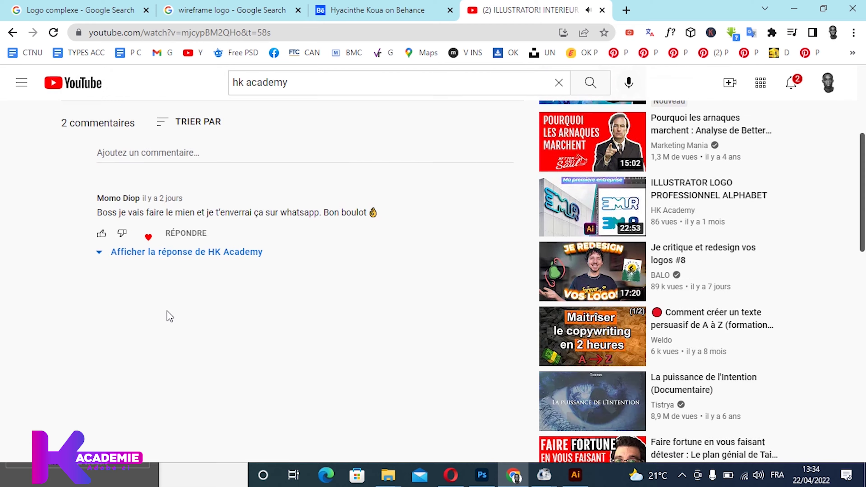
scroll(137, 290, up, 5)
scroll(136, 326, down, 8)
scroll(124, 259, up, 3)
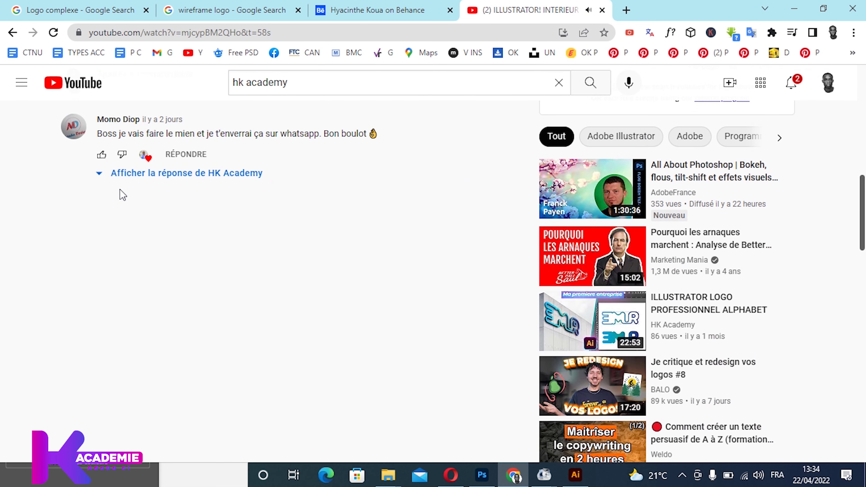
mouse_move(237, 211)
scroll(312, 168, up, 5)
scroll(305, 164, up, 2)
scroll(231, 233, up, 1)
click(232, 233)
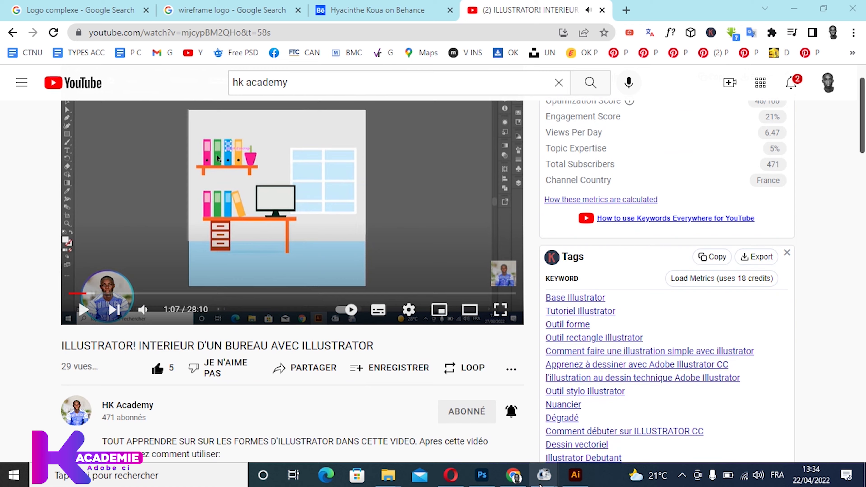
Switch to the Tuto Challenge poster and select the left and right office images
click(482, 475)
click(544, 207)
click(487, 204)
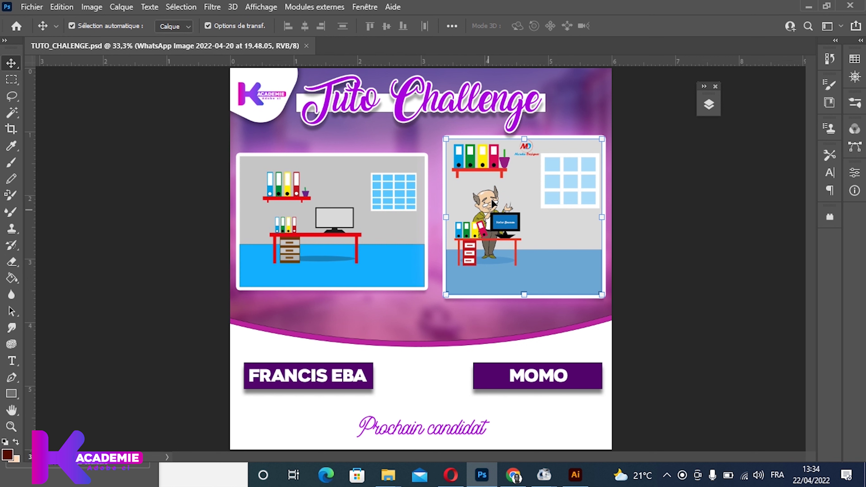
click(351, 240)
click(505, 234)
Return to the car logo document and nudge the whole gradient car slightly left and up
click(582, 479)
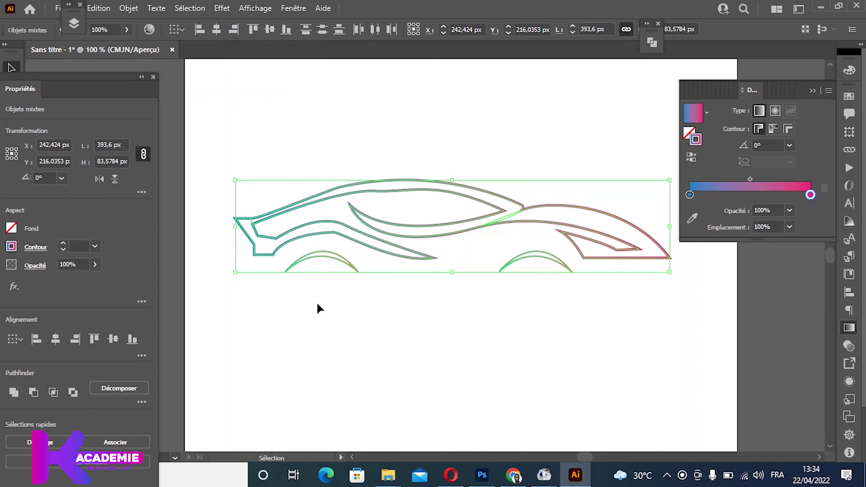
click(414, 325)
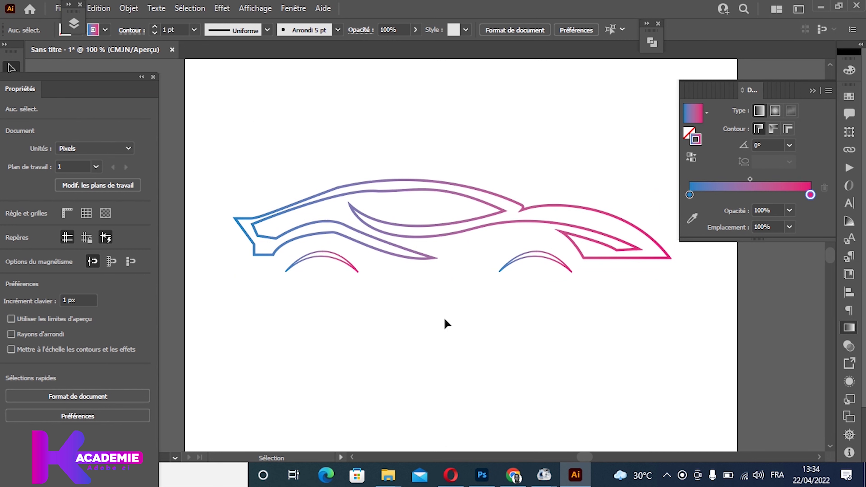
key(ctrl+a)
drag(485, 208, 480, 211)
click(480, 315)
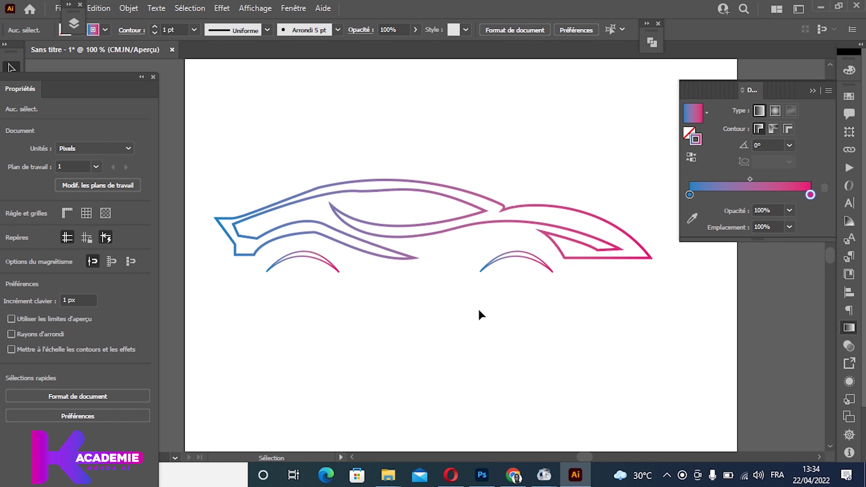
Detach the Properties panel into a collapsed floating panel moved aside
mouse_move(80, 79)
mouse_down()
mouse_move(303, 122)
mouse_move(318, 116)
mouse_up()
click(368, 124)
drag(237, 130, 778, 319)
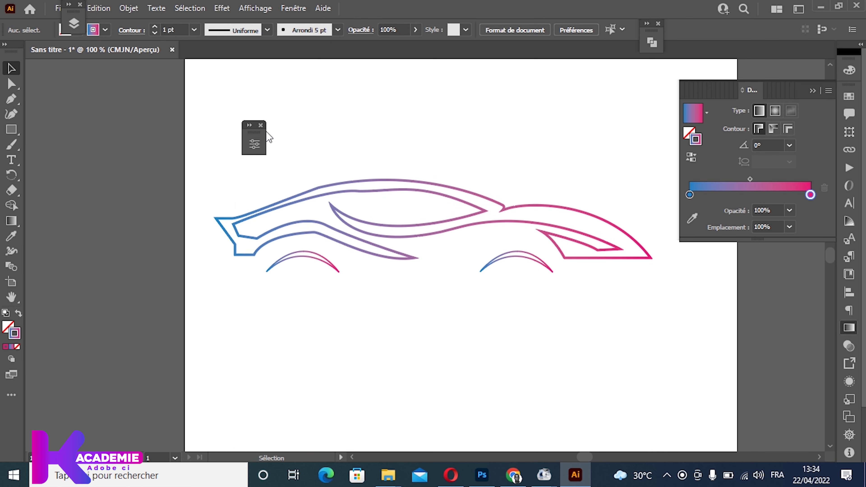
scroll(251, 263, down, 2)
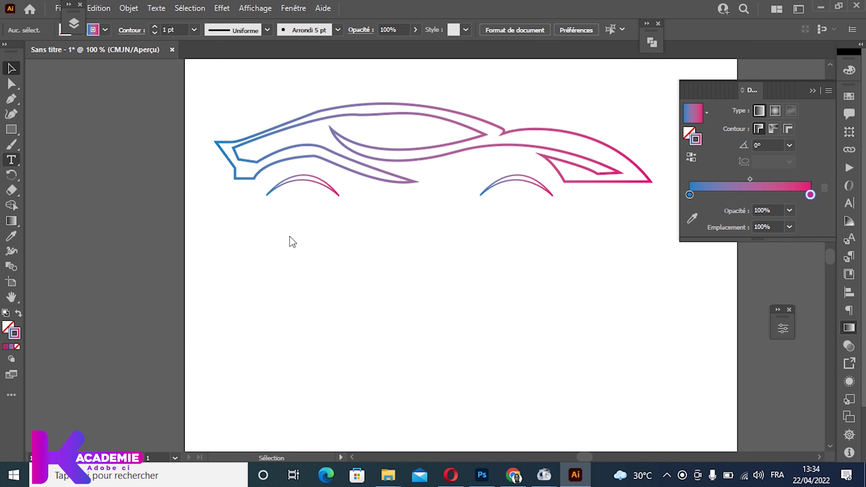
Draw a placeholder Lorem ipsum text area below the car, then delete it
key(t)
drag(263, 228, 343, 252)
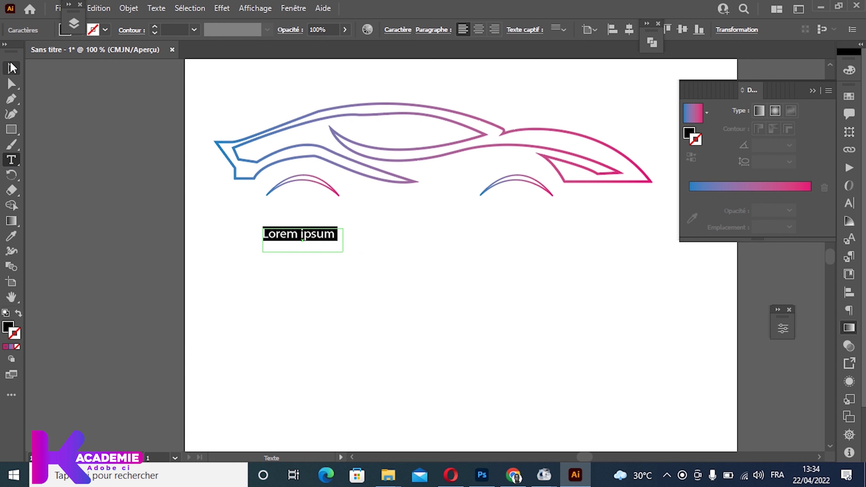
click(12, 73)
key(Delete)
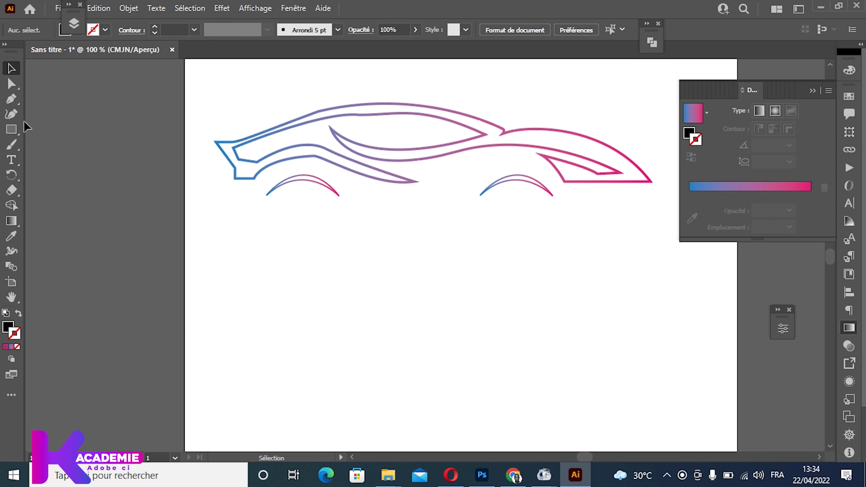
click(10, 159)
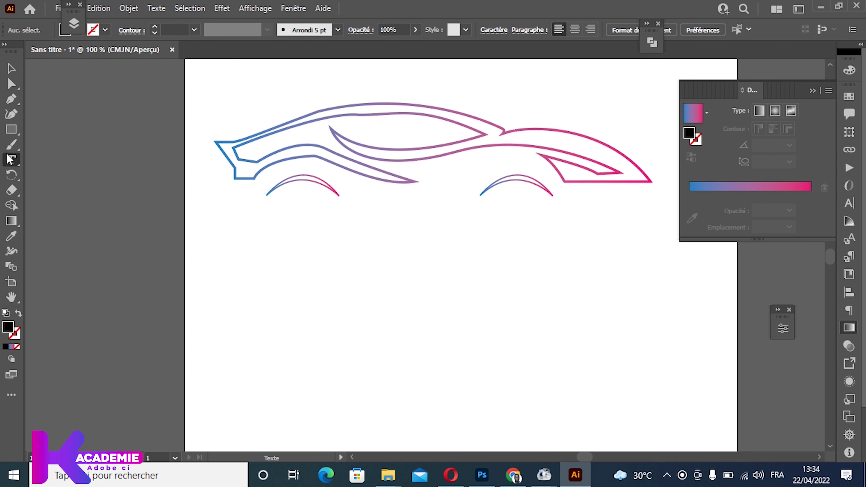
Start a point-text line below the car and type 'HK AUTOMOBILE', fixing a typo
click(249, 227)
text(b)
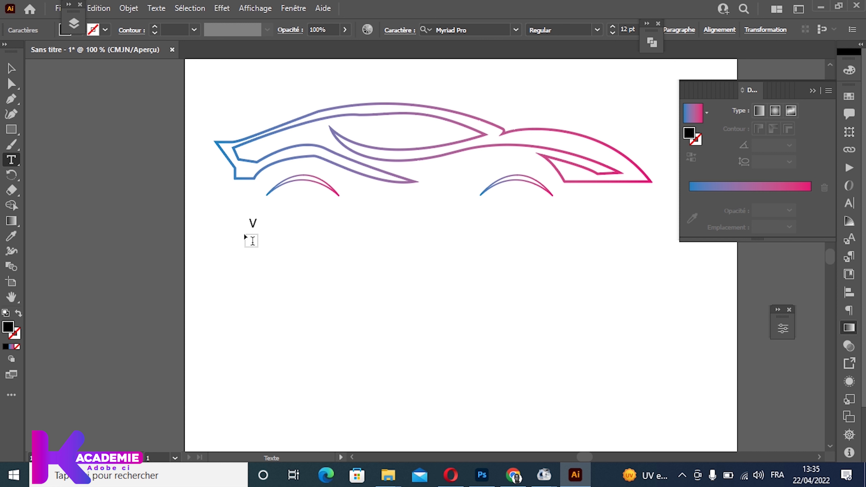
text(V)
text(TU)
key(BackSpace)
key(BackSpace)
key(BackSpace)
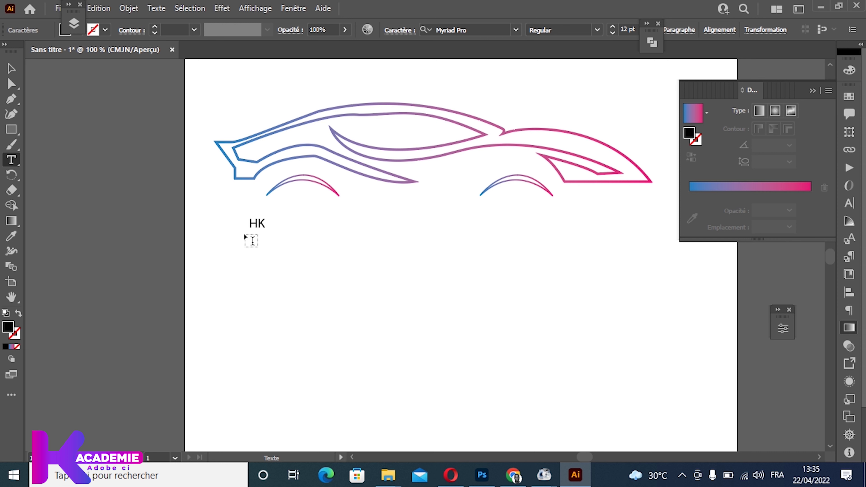
text( AU)
text(TOM)
text(OBILE)
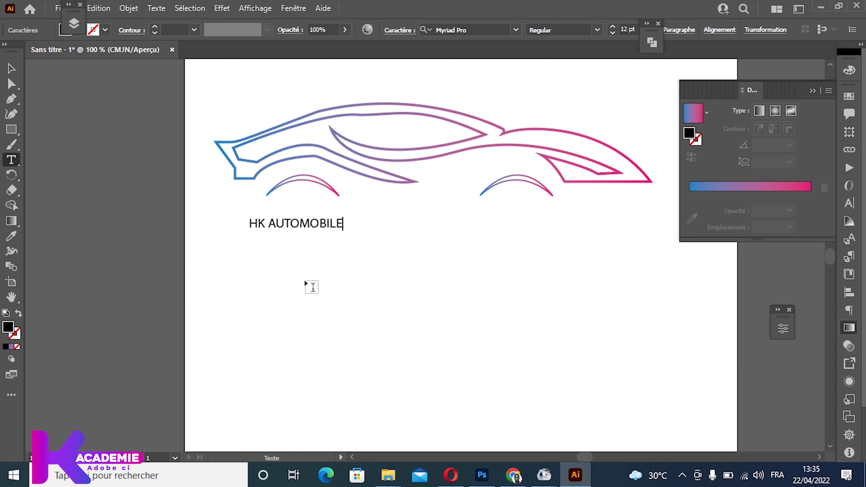
Set the text in Gretaros Regular at 23 pt and centre it horizontally on the artboard
click(12, 69)
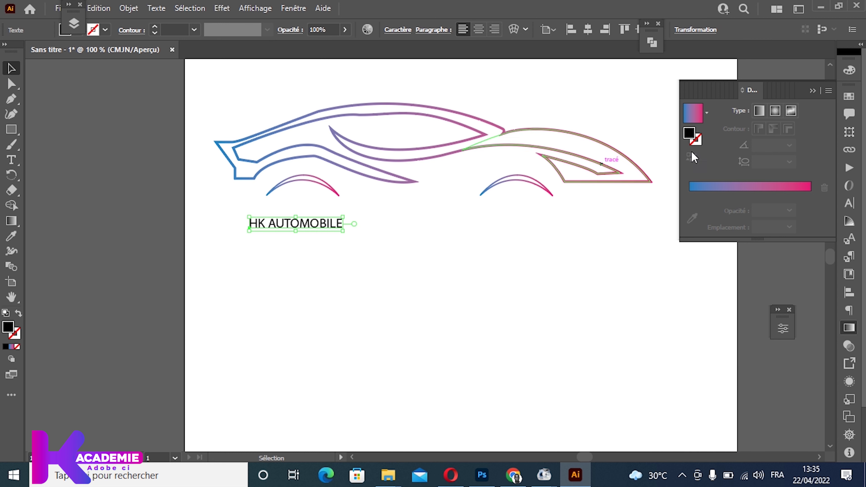
click(812, 90)
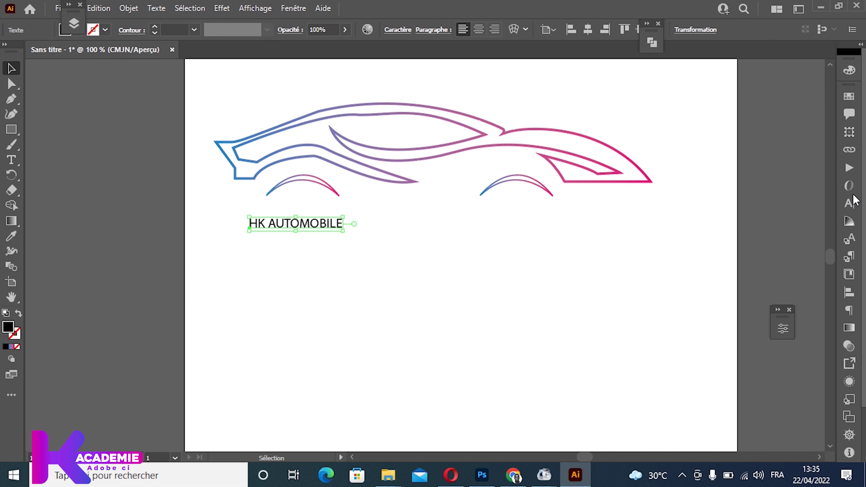
click(849, 203)
click(749, 110)
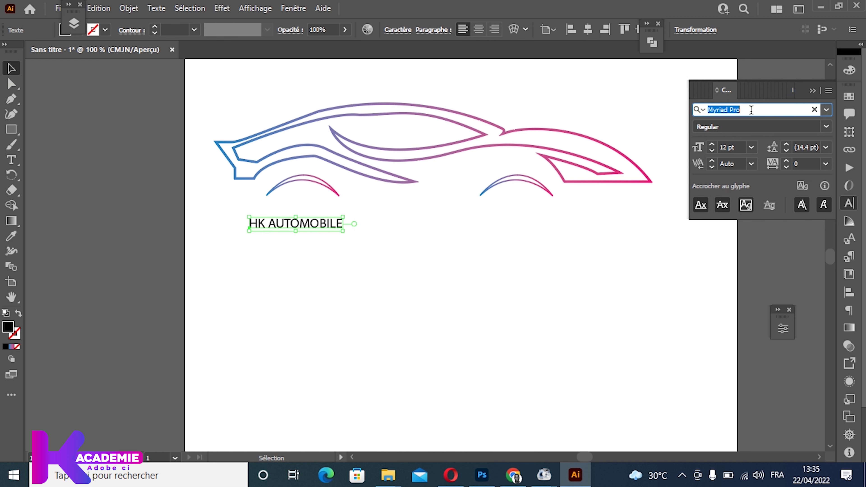
text(GRE)
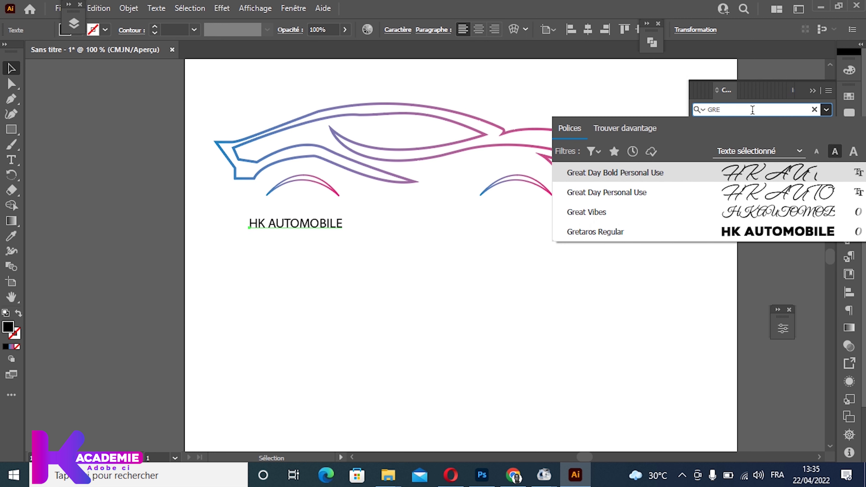
click(822, 231)
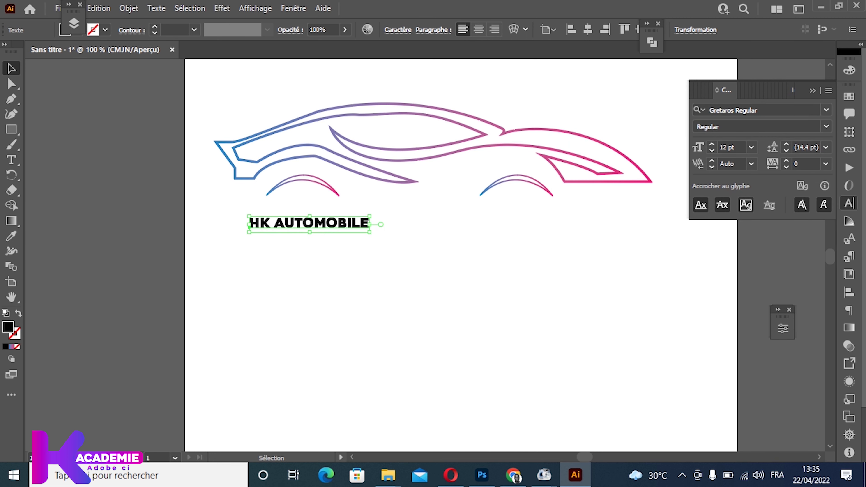
click(587, 29)
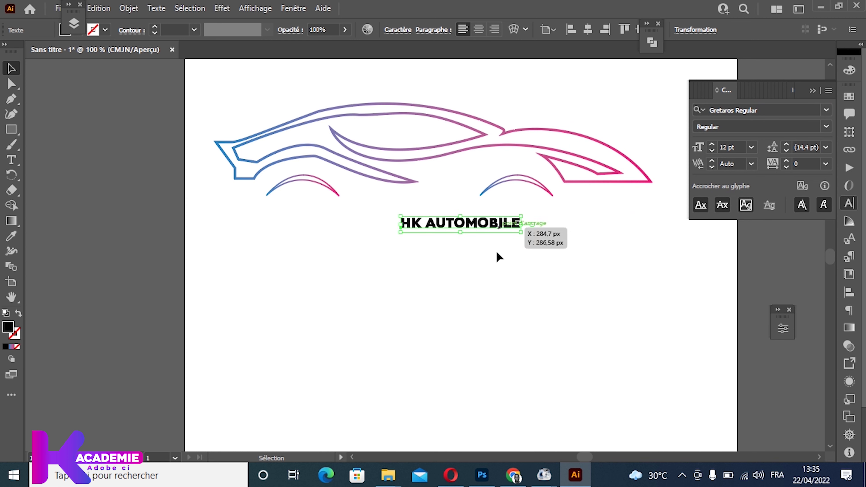
click(712, 146)
click(712, 146)
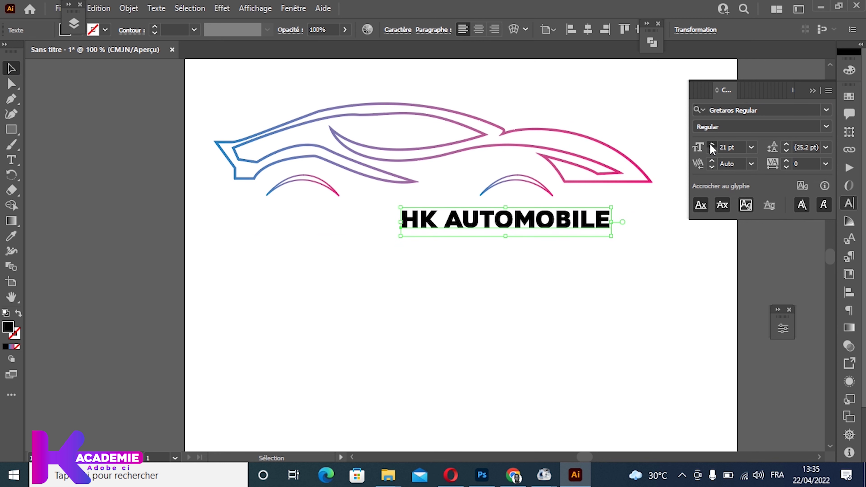
click(712, 146)
click(712, 146)
click(587, 29)
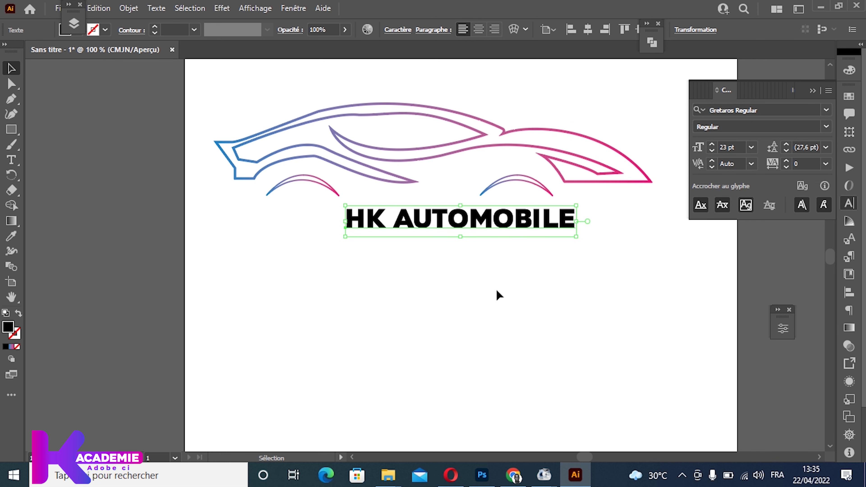
Move the HK AUTOMOBILE text slightly lower under the car and convert it to outlines
click(475, 314)
drag(427, 232, 426, 241)
click(437, 262)
click(445, 235)
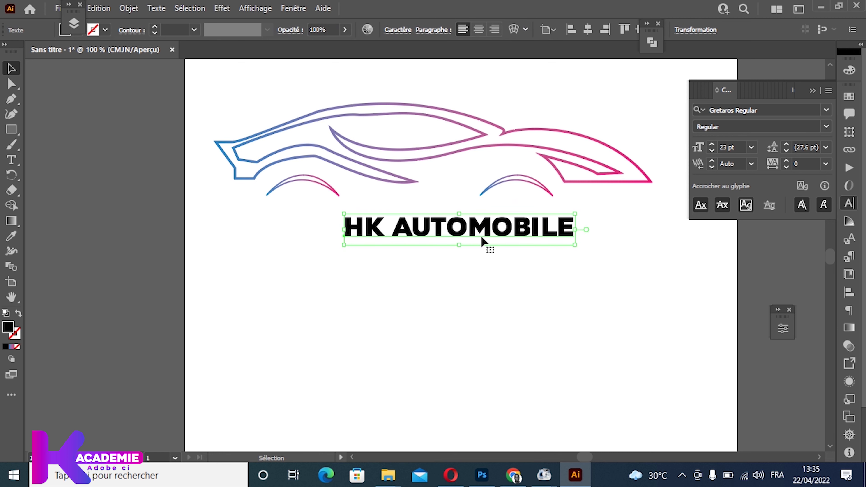
right_click(472, 226)
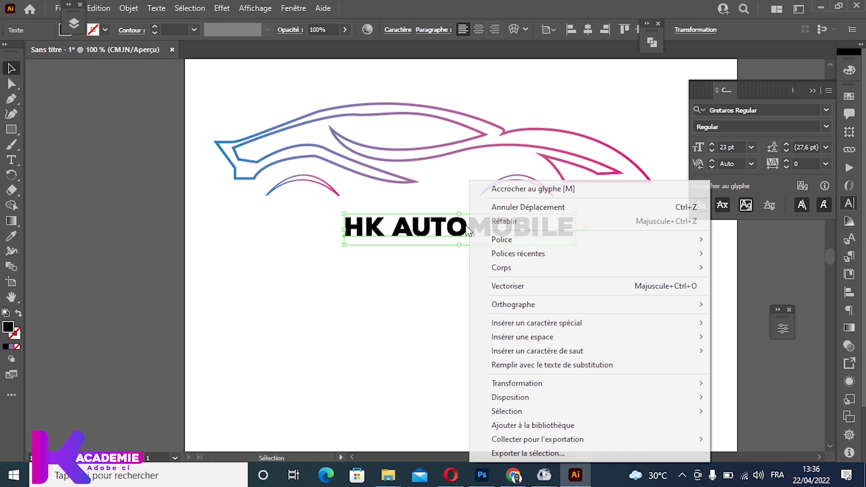
click(511, 288)
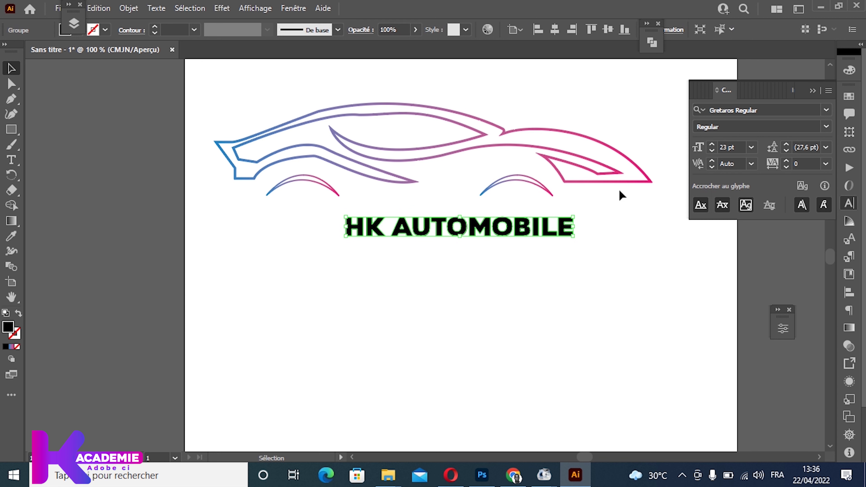
click(812, 92)
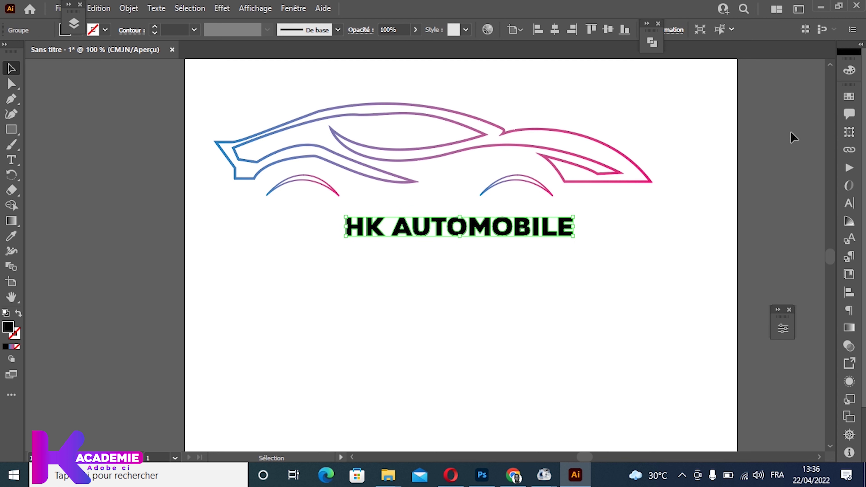
click(12, 222)
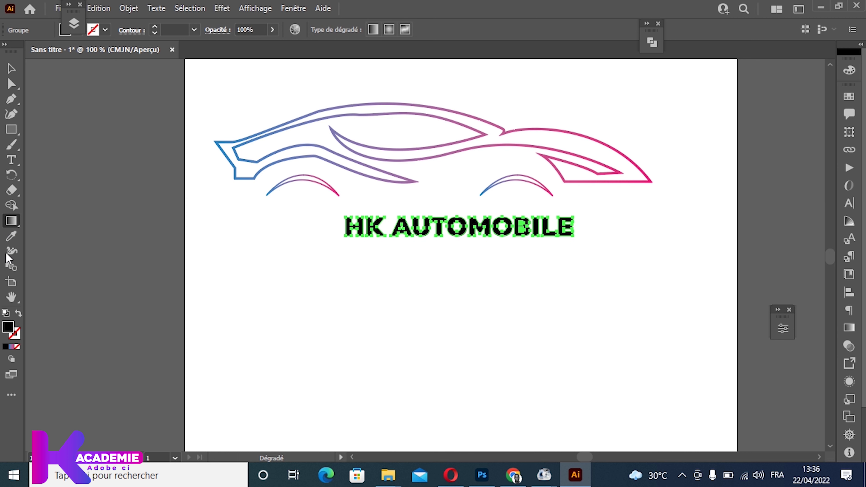
Fill the outlined HK AUTOMOBILE letters with the blue-to-pink gradient and check the result
click(11, 347)
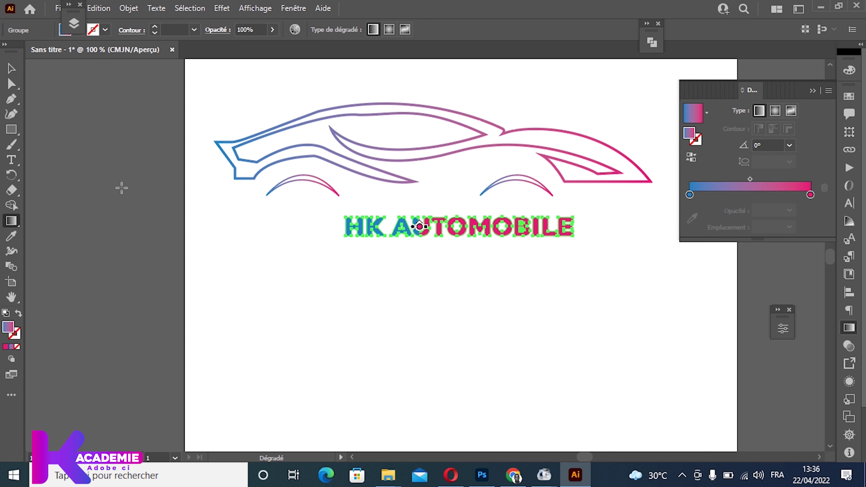
key(v)
key(ctrl+a)
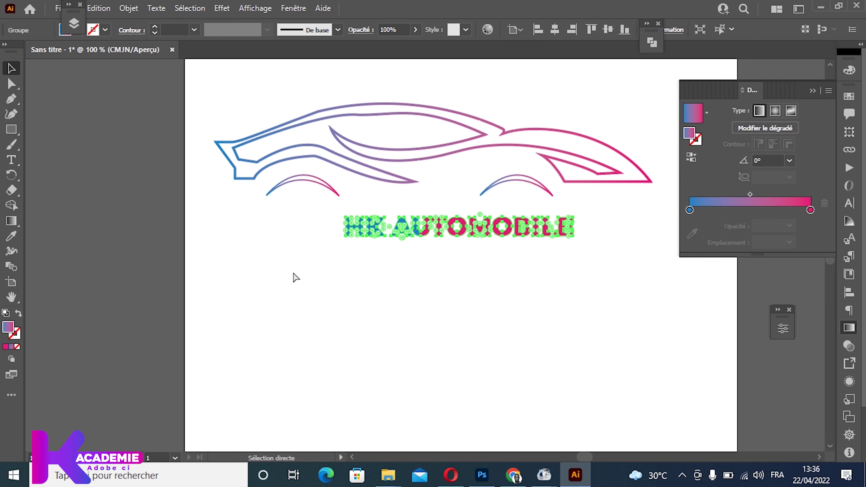
click(296, 277)
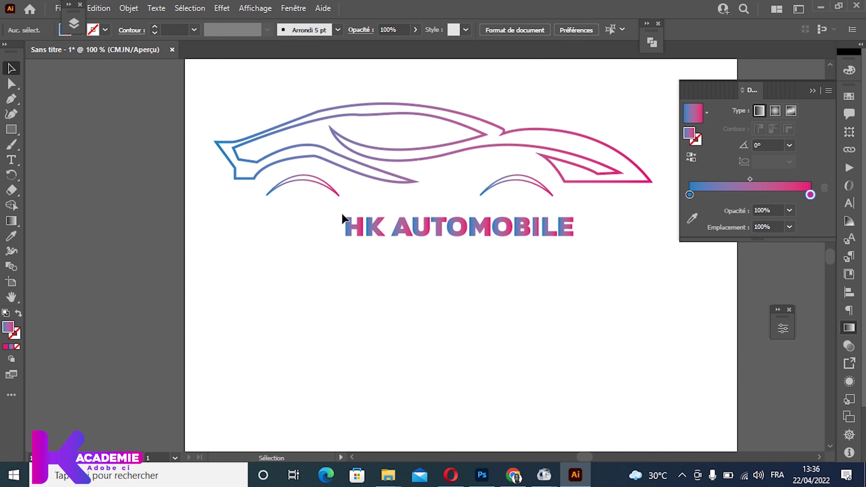
click(474, 228)
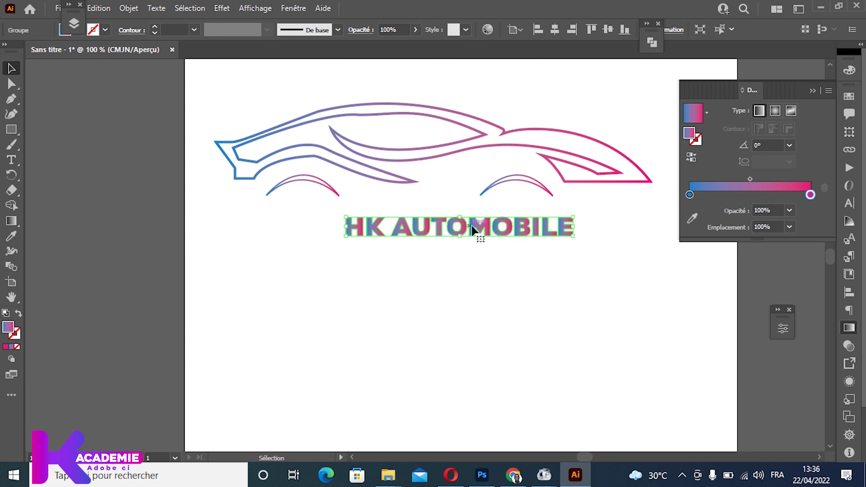
click(419, 256)
click(412, 236)
Try stretching the lettering's gradient further left with the Gradient tool, then undo it
click(11, 221)
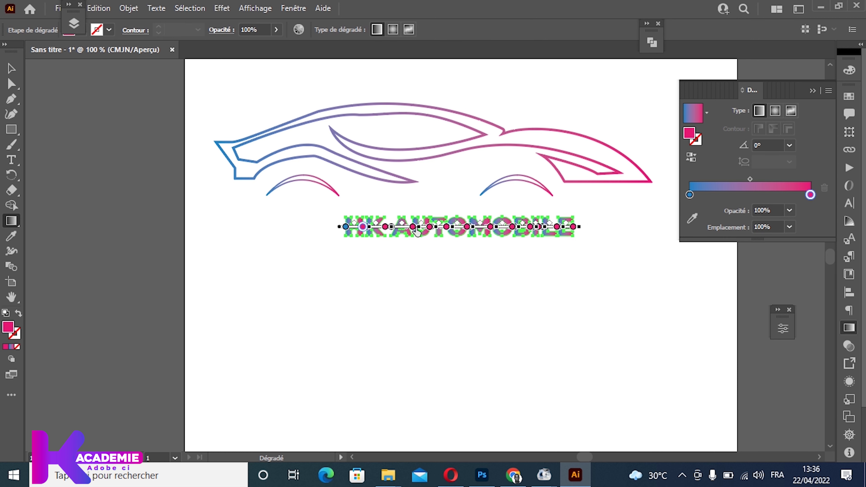
click(344, 237)
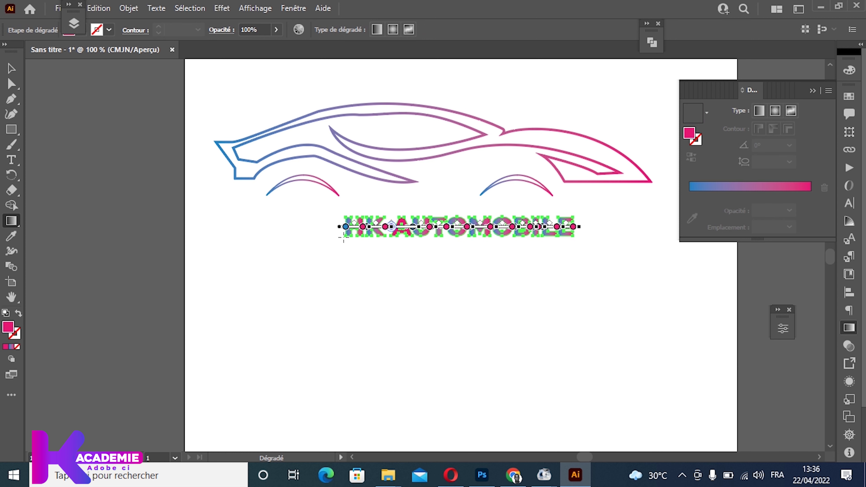
drag(333, 229, 171, 227)
click(197, 229)
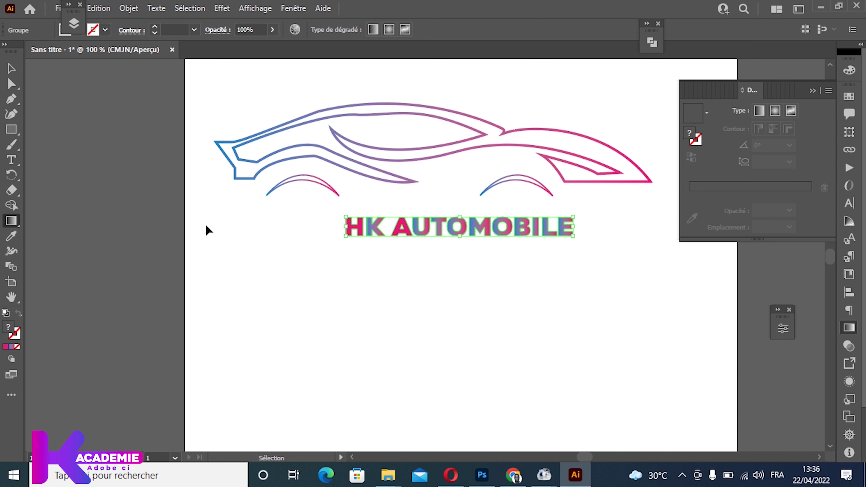
key(ctrl+z)
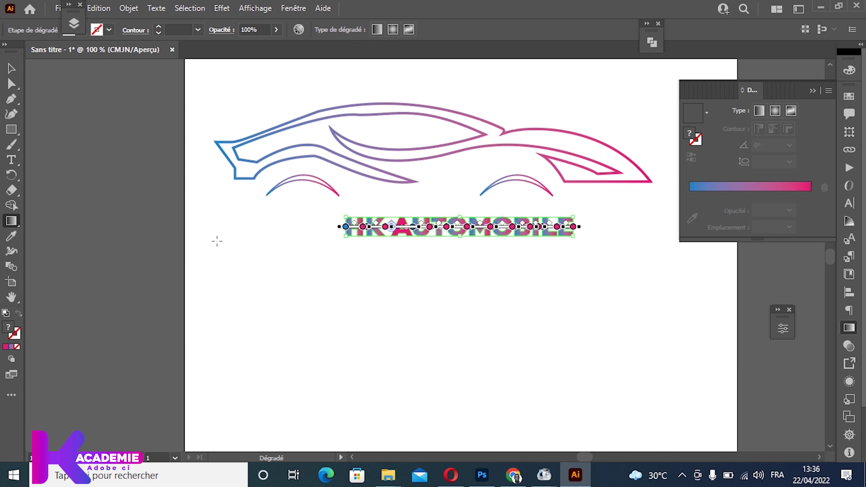
Select the HK AUTOMOBILE letter group and nudge it slightly left
click(11, 68)
click(239, 217)
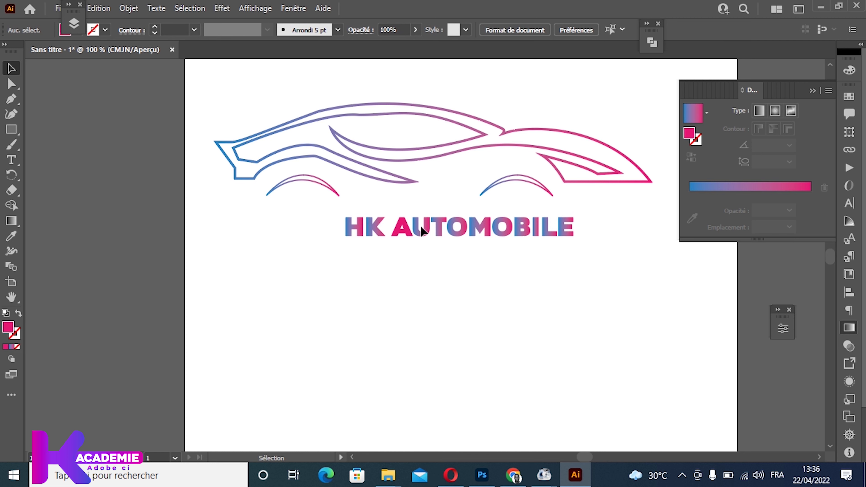
drag(420, 225, 379, 283)
click(374, 295)
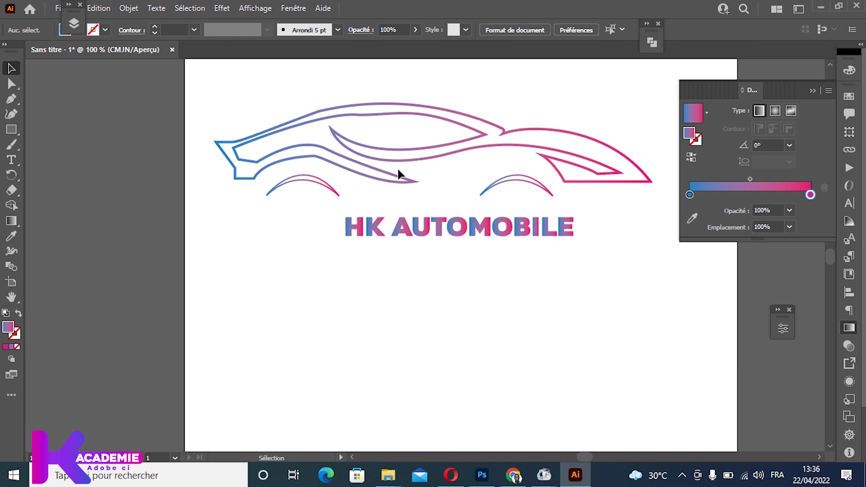
mouse_move(305, 227)
mouse_down()
mouse_move(466, 257)
mouse_move(479, 236)
mouse_up()
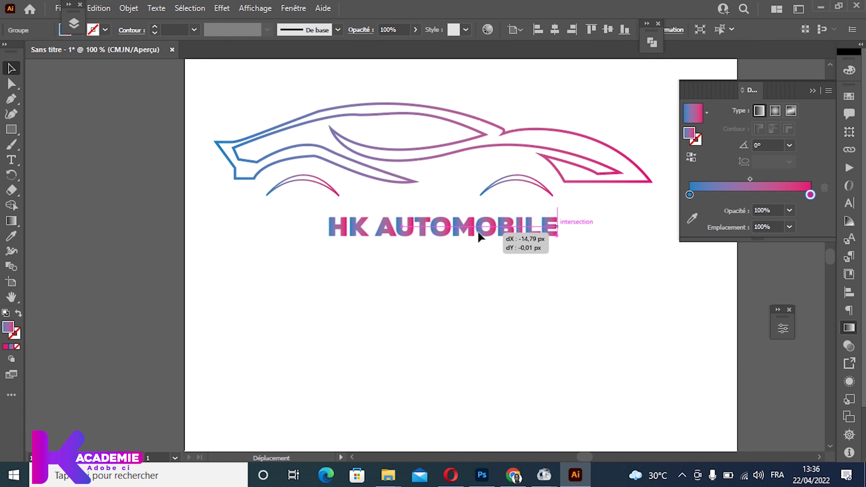
click(462, 259)
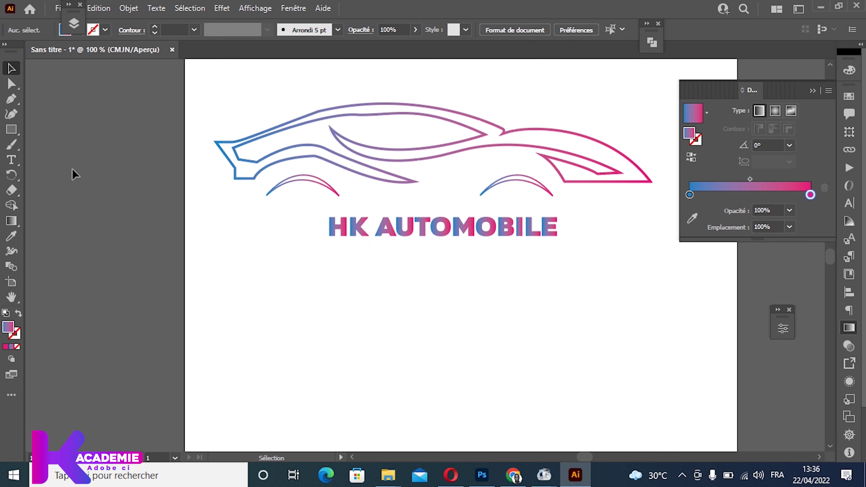
click(13, 133)
Draw a rectangle over the HK AUTOMOBILE text and place the text group above it in Layers
drag(309, 210, 569, 246)
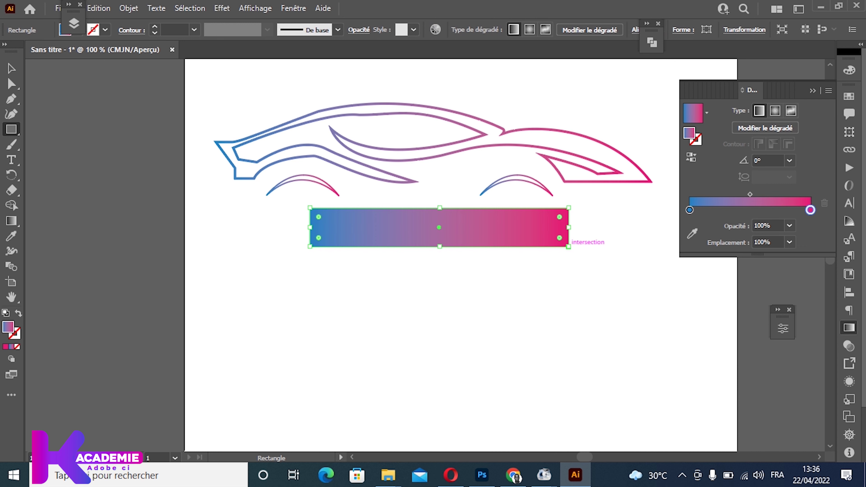
click(829, 90)
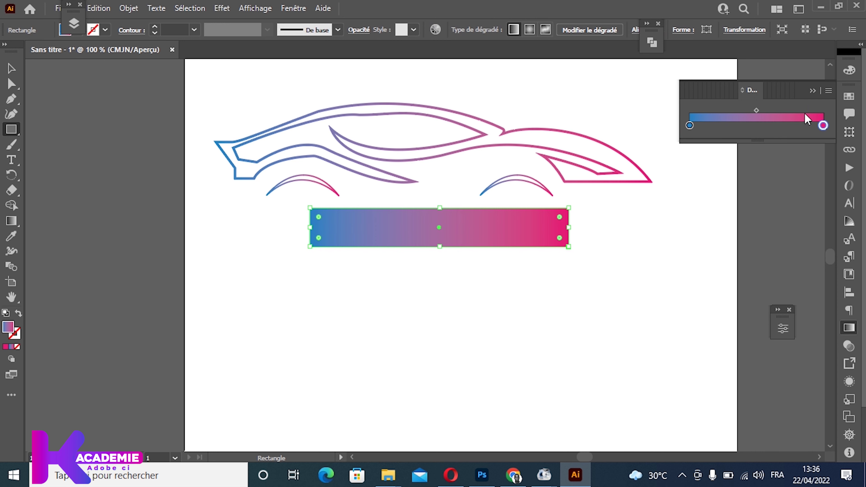
click(849, 327)
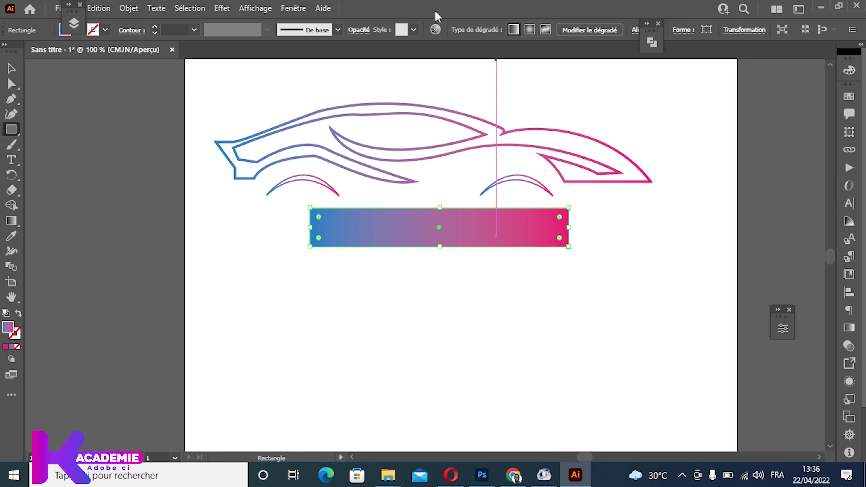
click(293, 8)
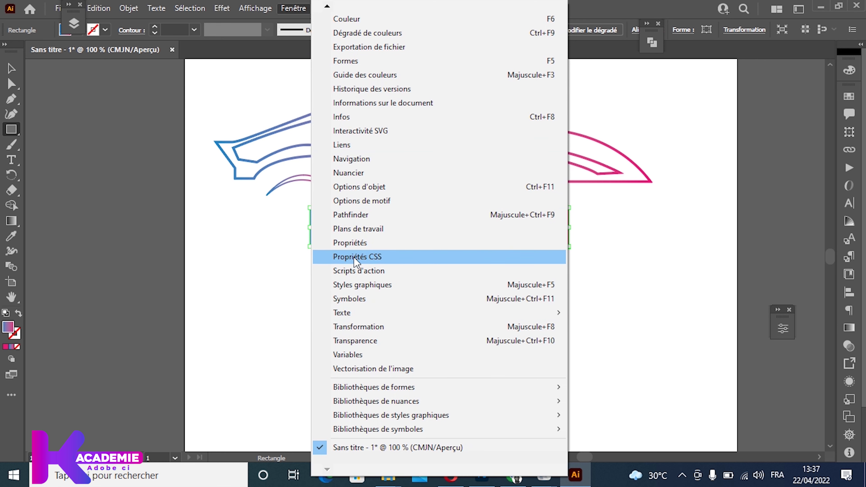
mouse_move(327, 8)
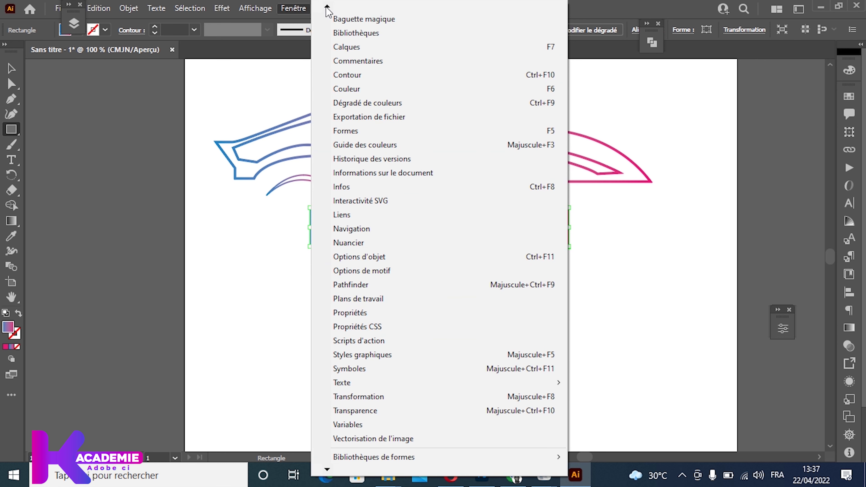
click(355, 77)
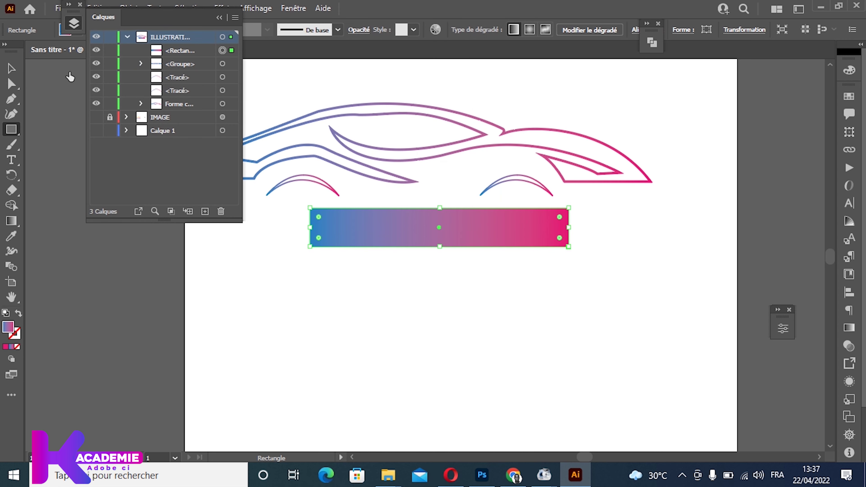
drag(114, 15, 660, 97)
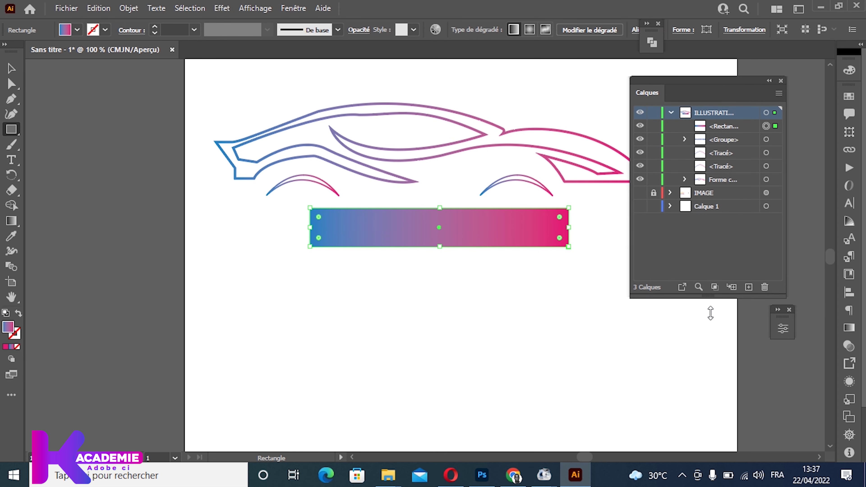
drag(707, 141, 712, 121)
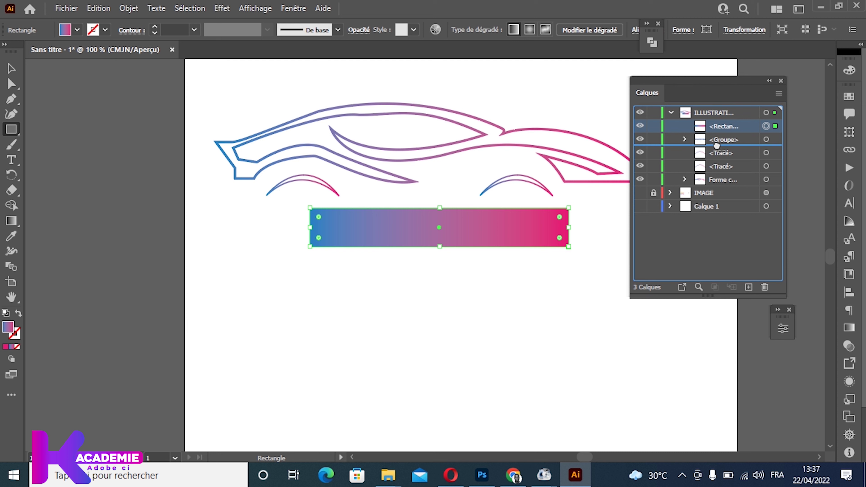
Fill the rectangle with pure black 000000
click(78, 30)
click(52, 52)
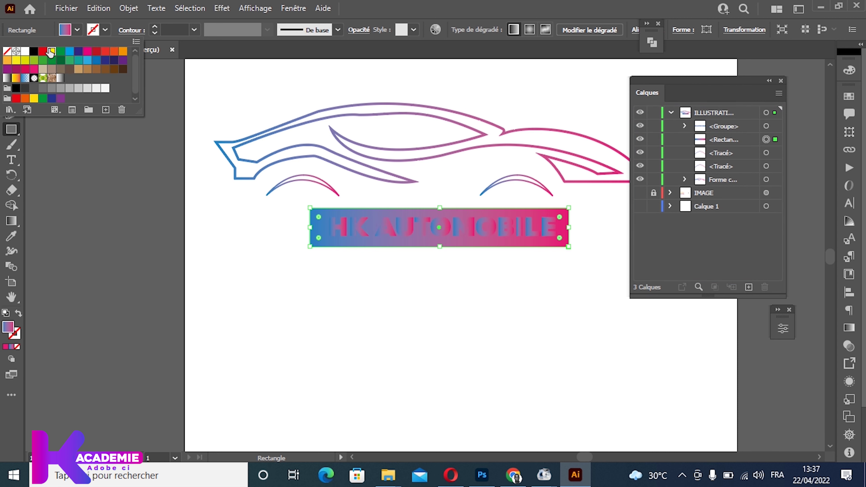
click(25, 51)
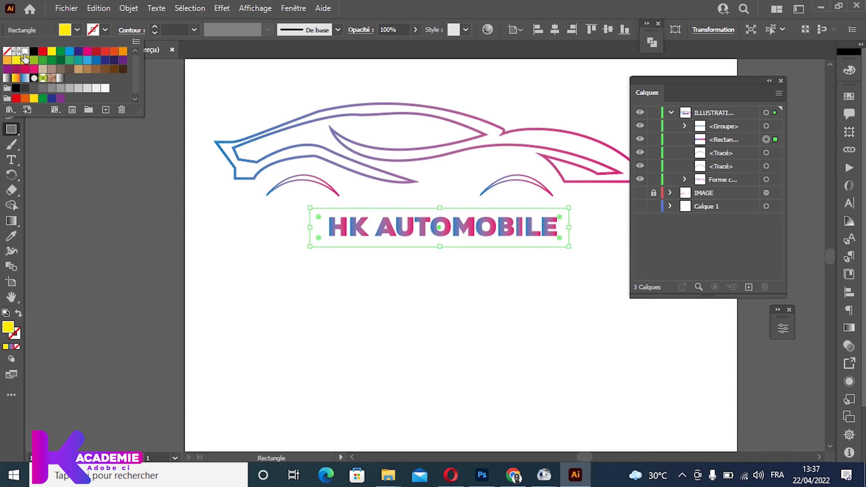
click(33, 51)
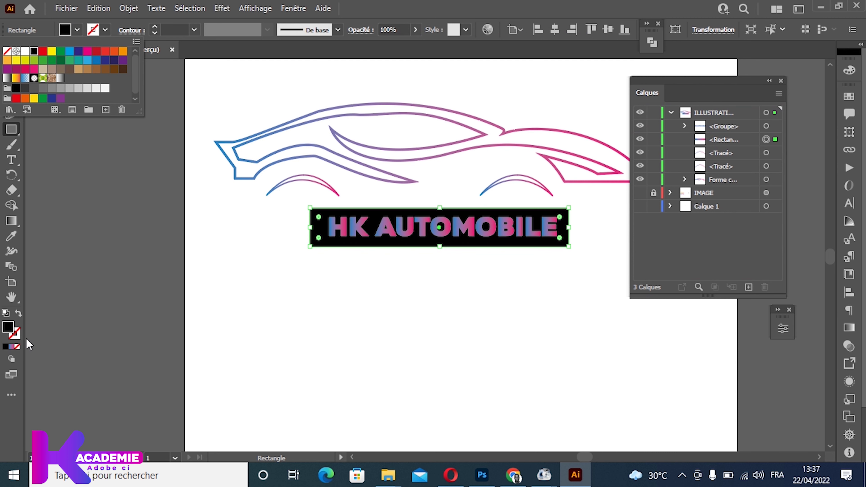
click(6, 432)
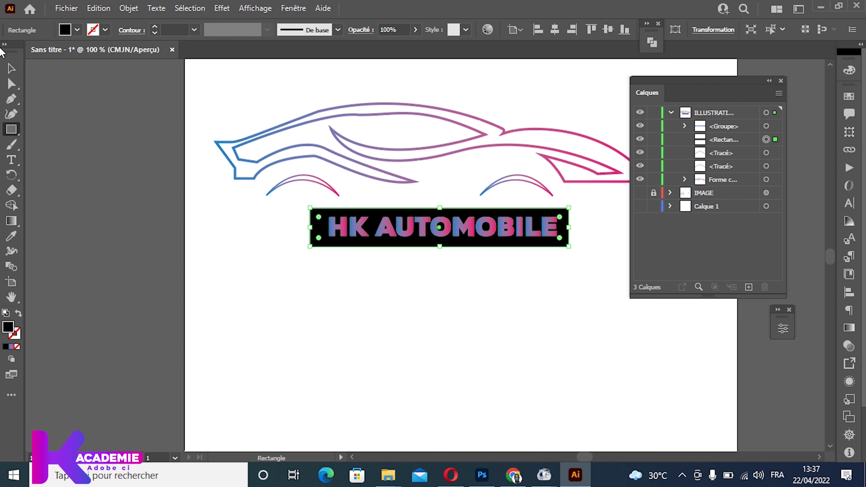
click(10, 70)
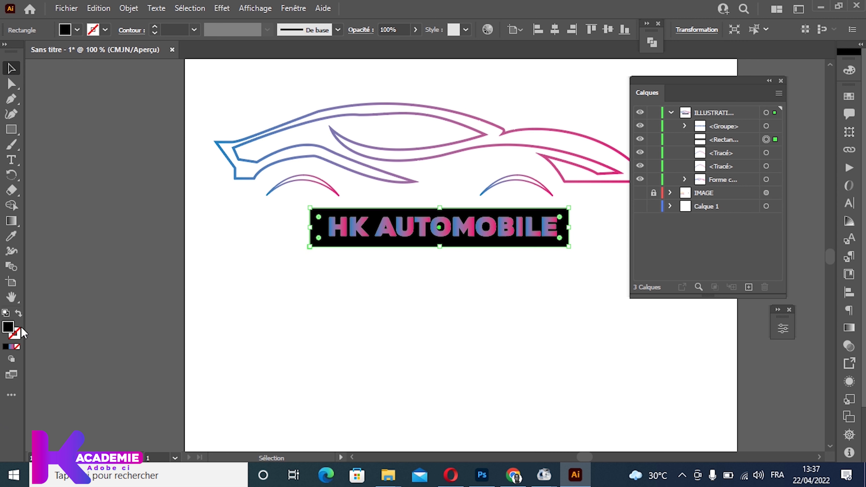
double_click(7, 328)
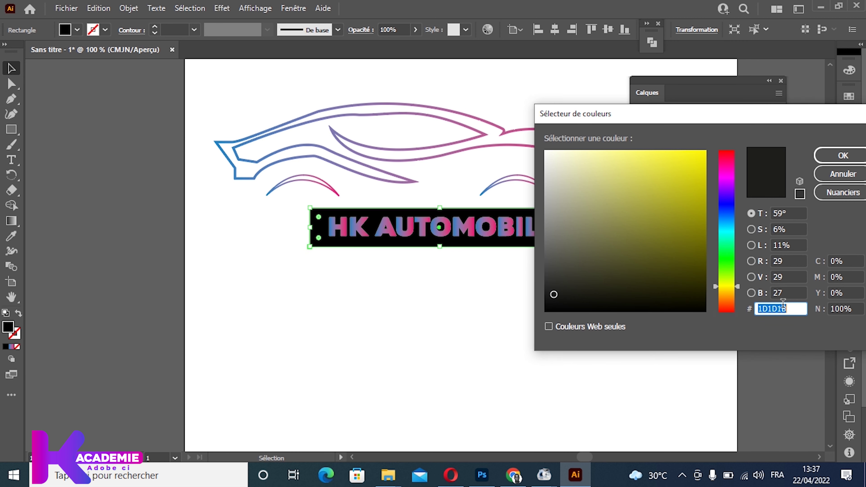
drag(563, 302, 518, 325)
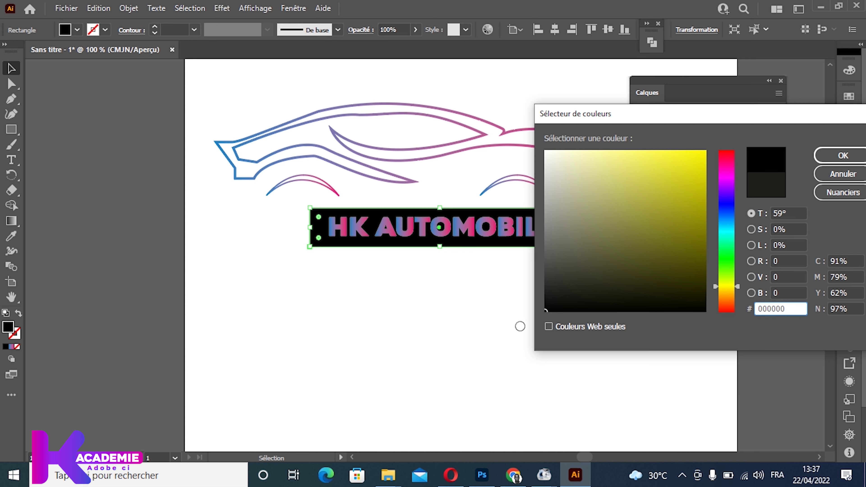
click(842, 155)
Trim the black banner's top, bottom and left edges to fit snugly around the text
click(352, 361)
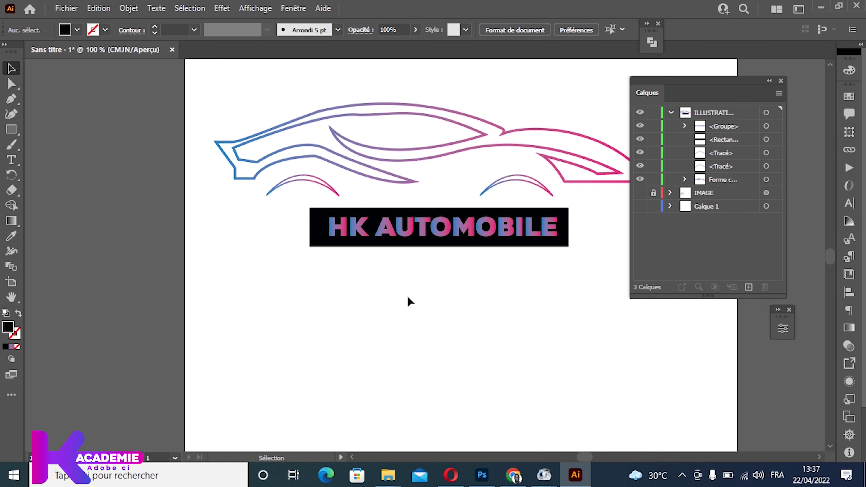
click(431, 246)
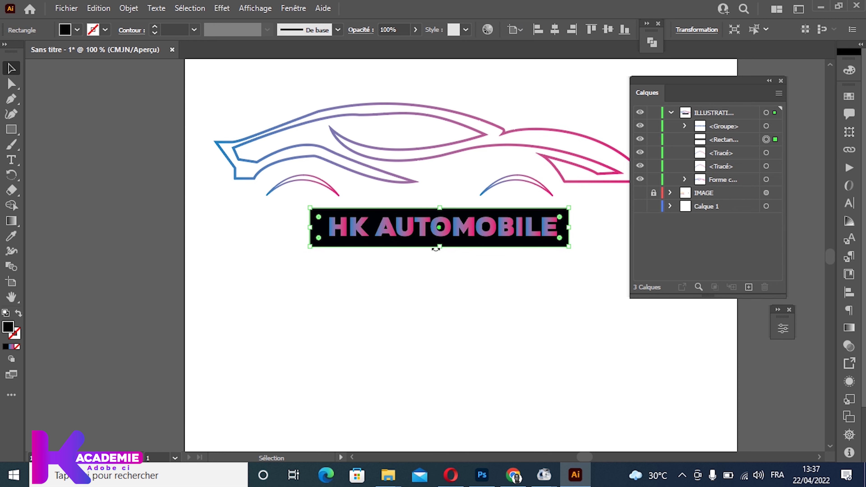
drag(441, 250, 439, 241)
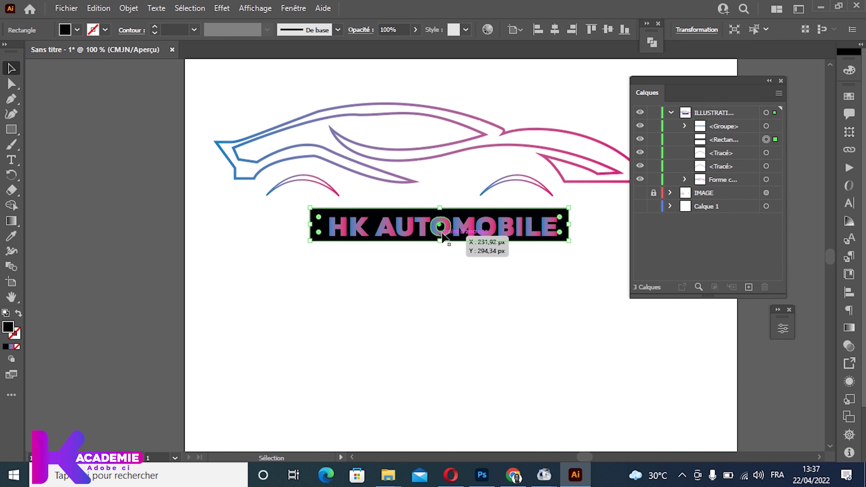
drag(444, 207, 439, 212)
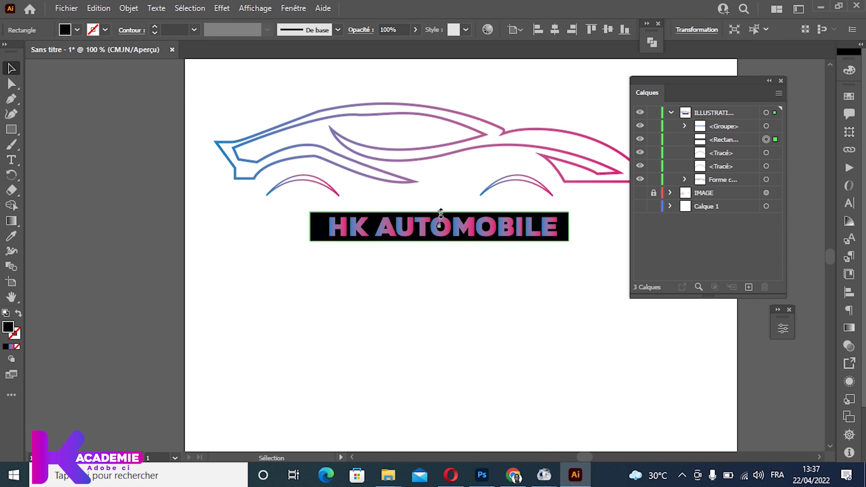
drag(310, 226, 321, 228)
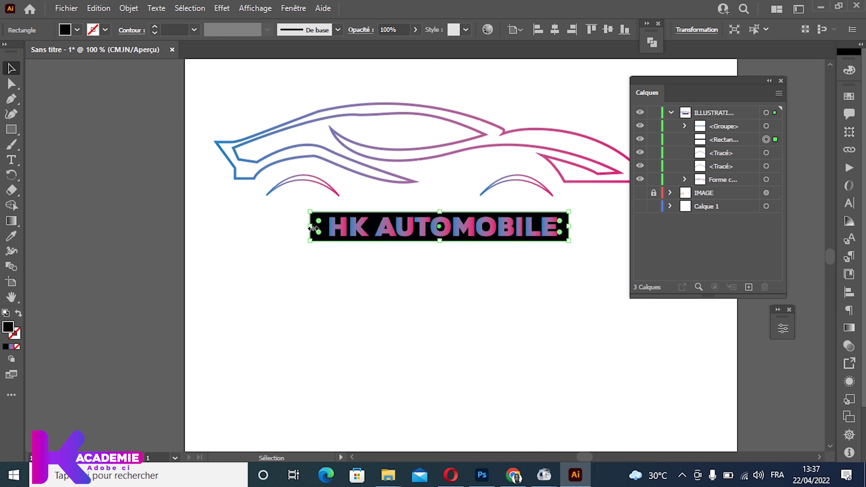
click(463, 268)
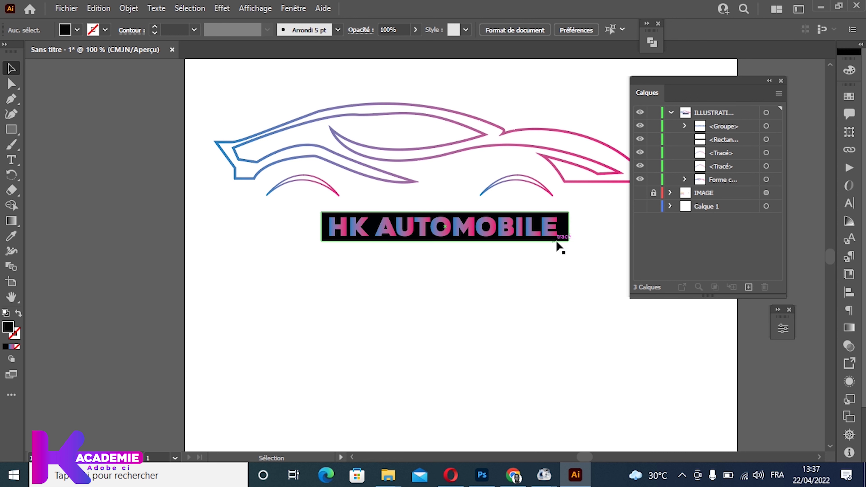
click(568, 234)
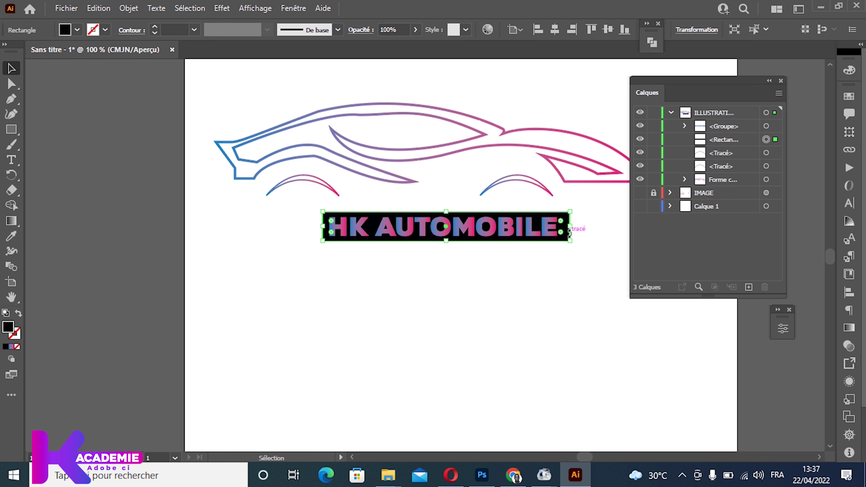
click(406, 358)
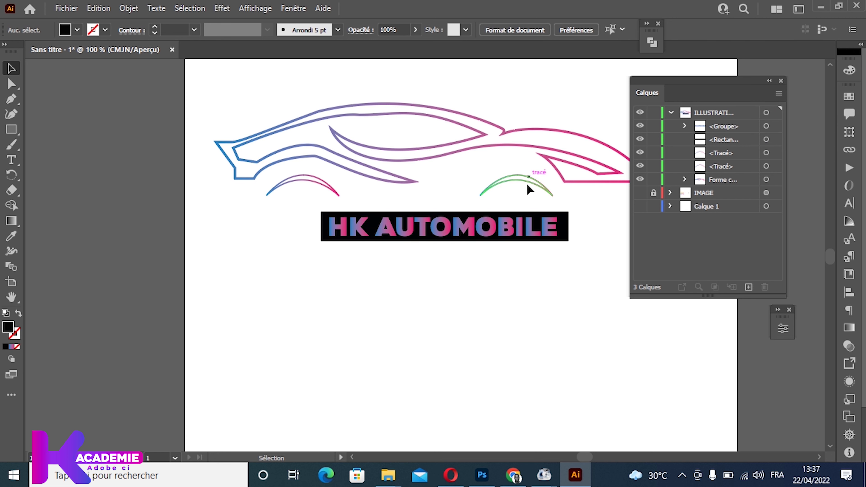
click(533, 220)
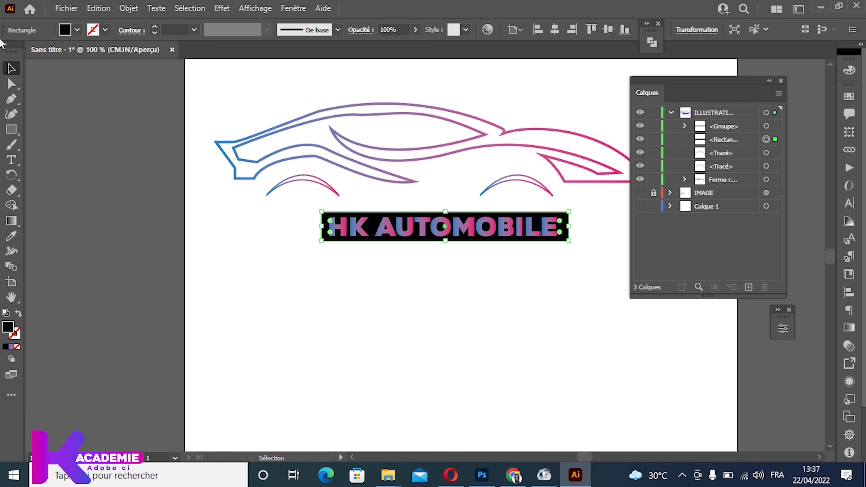
click(77, 30)
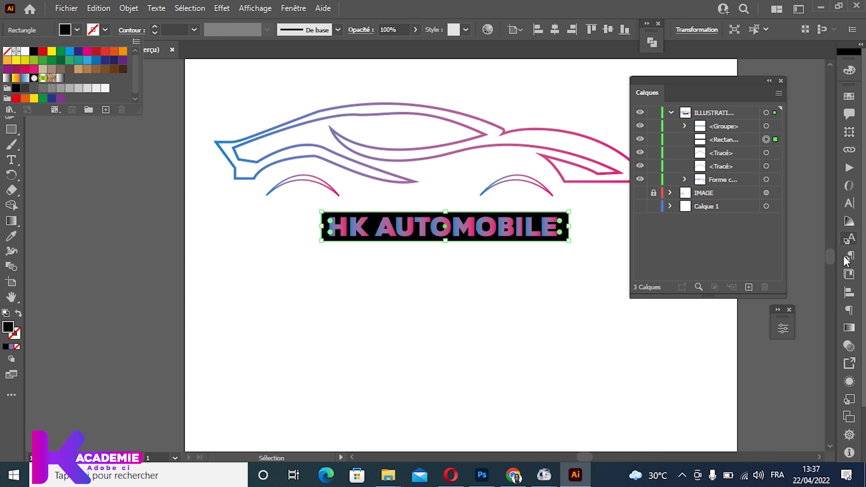
click(849, 328)
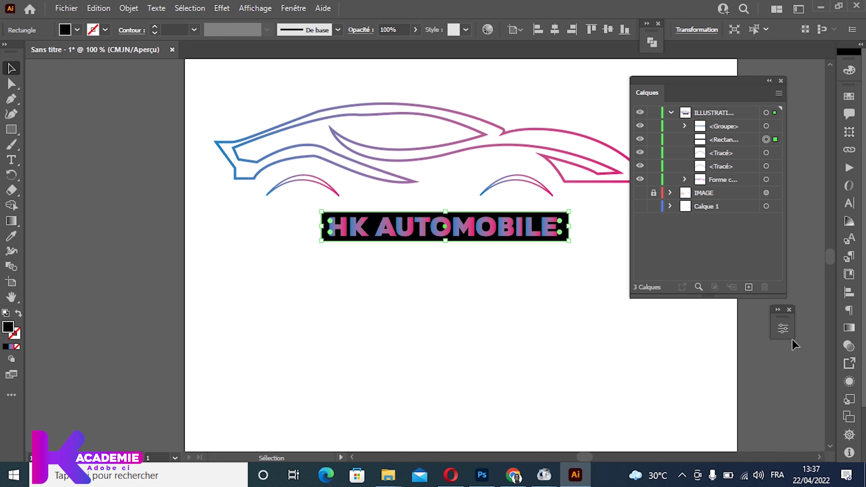
Give the bar the blue-to-pink gradient swatch and set the HK AUTOMOBILE lettering fill to white
click(849, 328)
click(749, 119)
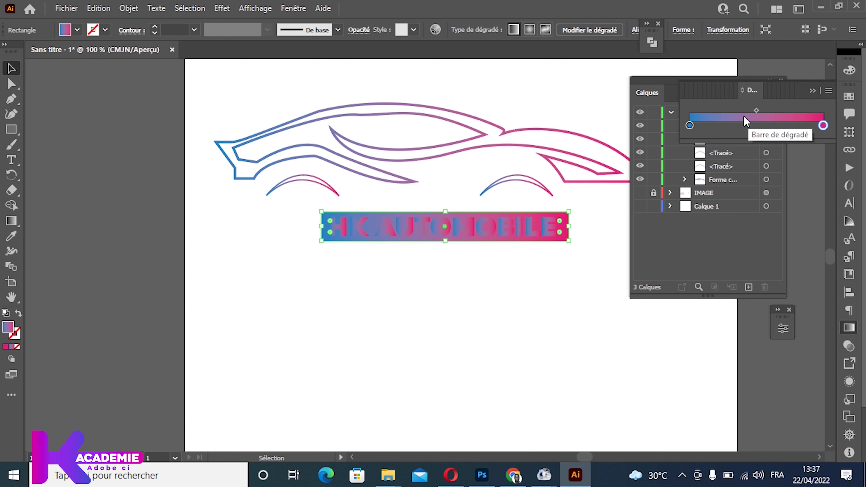
click(385, 228)
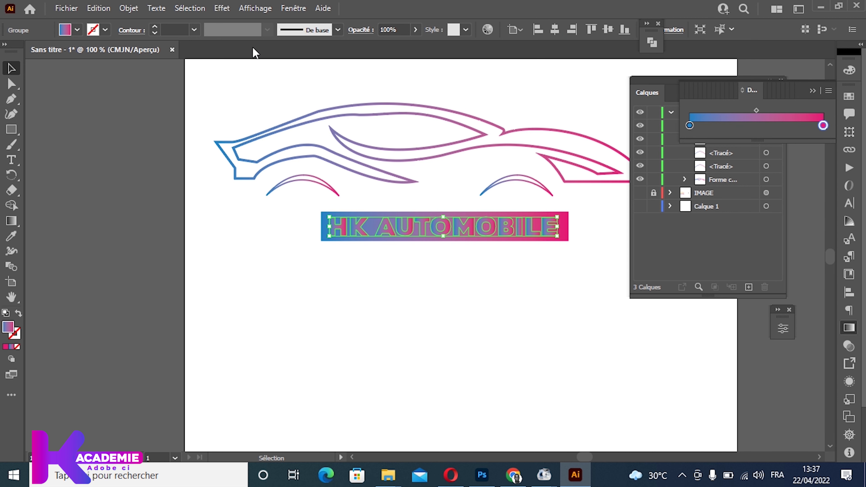
click(77, 30)
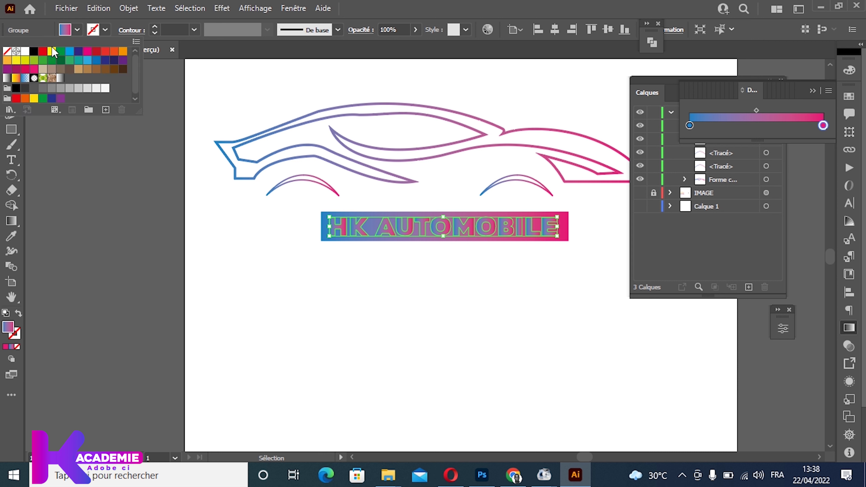
click(24, 51)
click(271, 332)
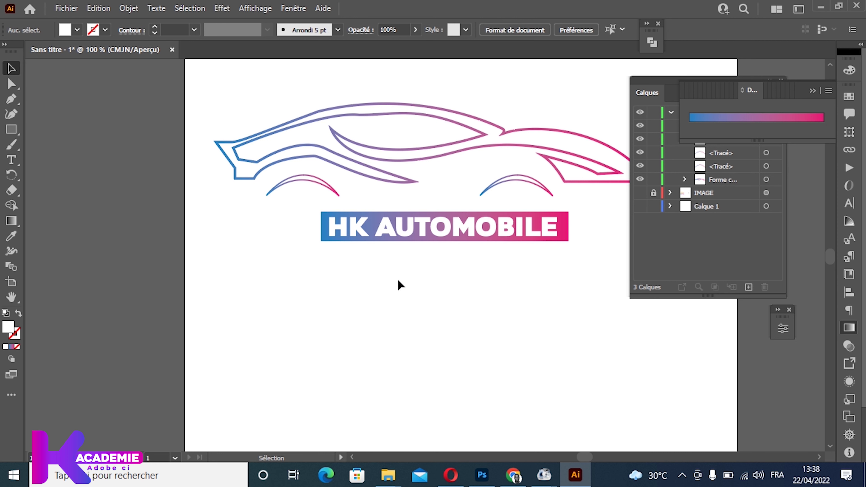
click(814, 91)
drag(226, 106, 572, 261)
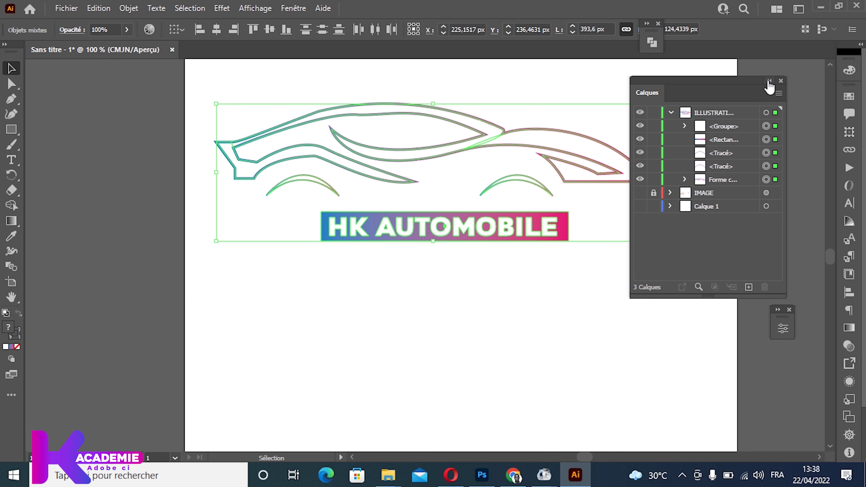
Start a trial Pen path, abandon it, and zoom out to view the whole artboard
click(769, 80)
click(12, 84)
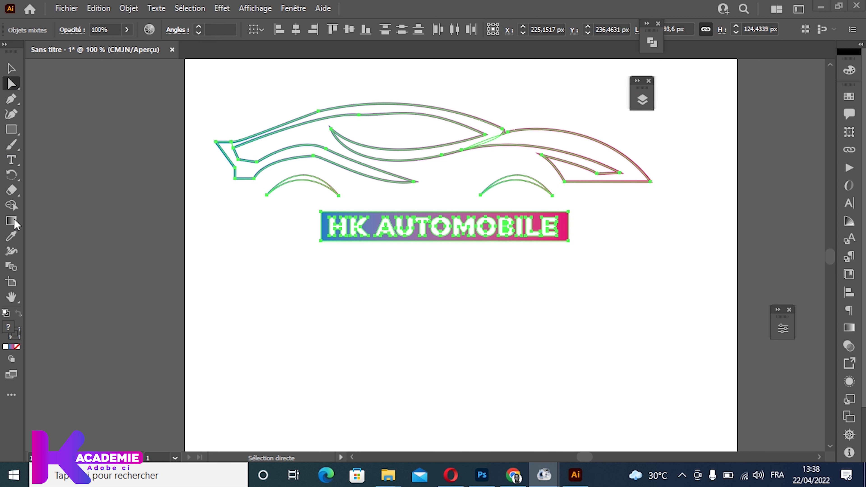
click(11, 99)
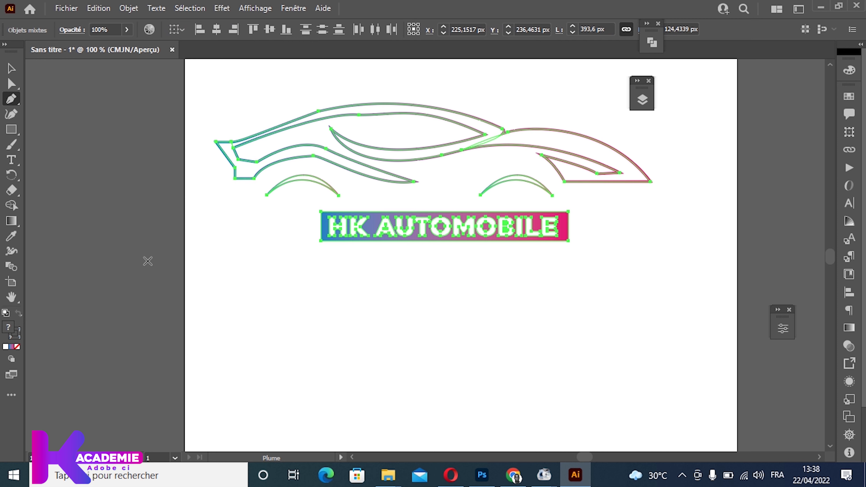
click(160, 272)
mouse_move(743, 269)
mouse_down()
mouse_move(772, 246)
mouse_move(89, 245)
mouse_up()
ctrl+click(91, 327)
key(ctrl+minus)
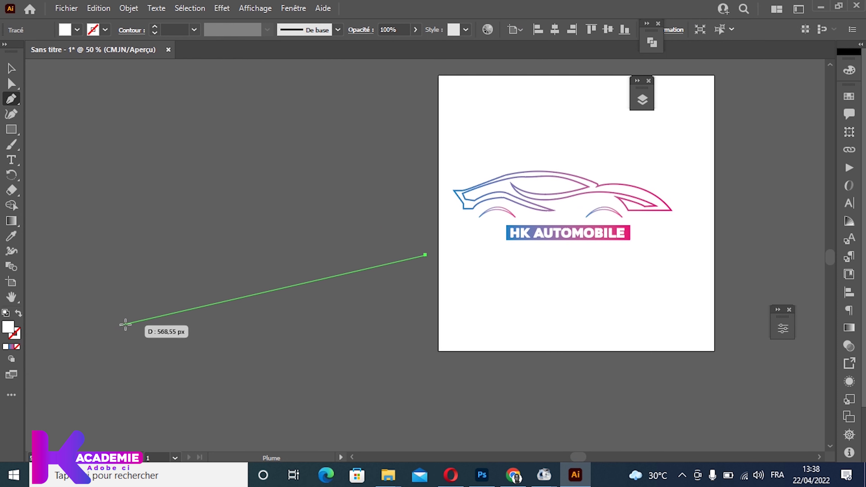
key(ctrl+a)
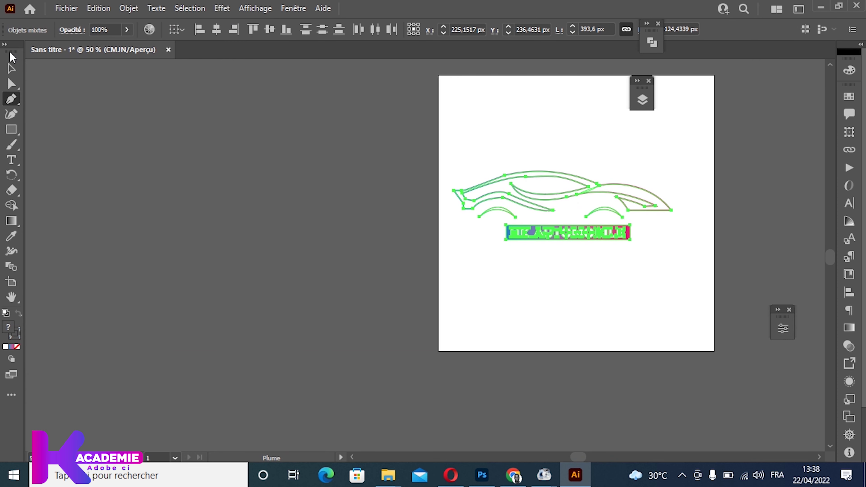
click(5, 72)
click(461, 294)
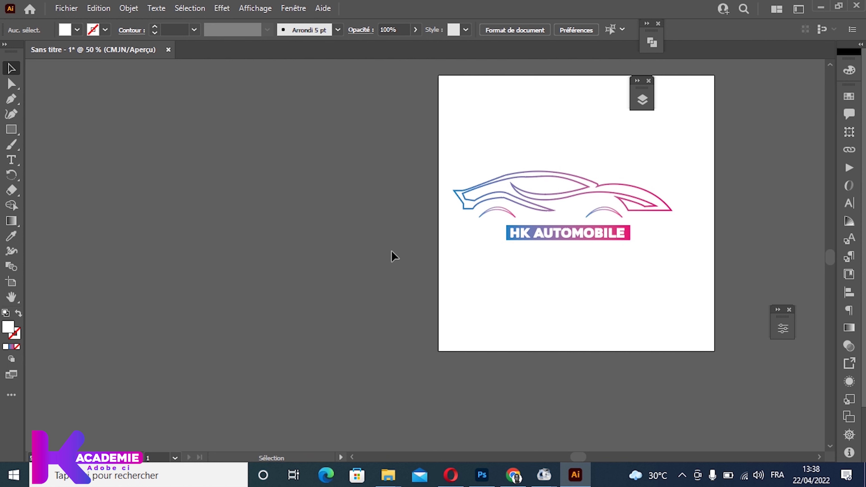
Draw a four-point shape with a curved top edge across the bottom of the artboard
click(426, 256)
mouse_move(729, 250)
mouse_down()
mouse_move(762, 183)
mouse_move(755, 183)
mouse_up()
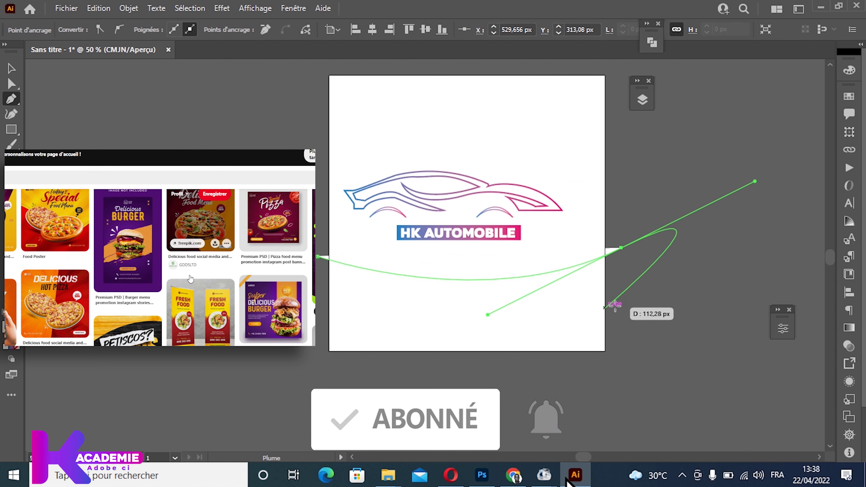
click(620, 249)
click(617, 370)
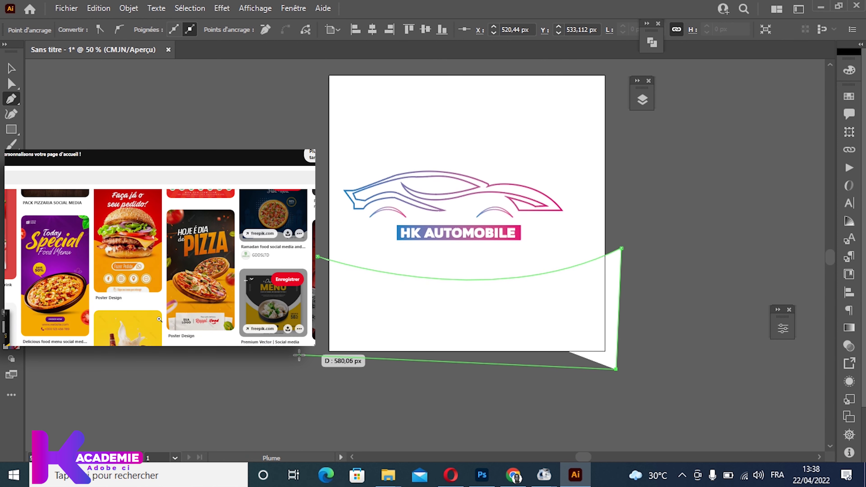
click(302, 354)
click(323, 257)
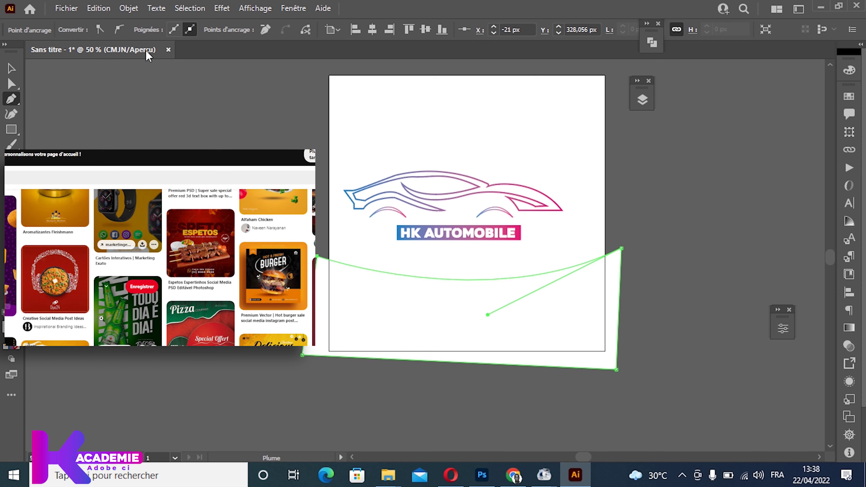
click(12, 68)
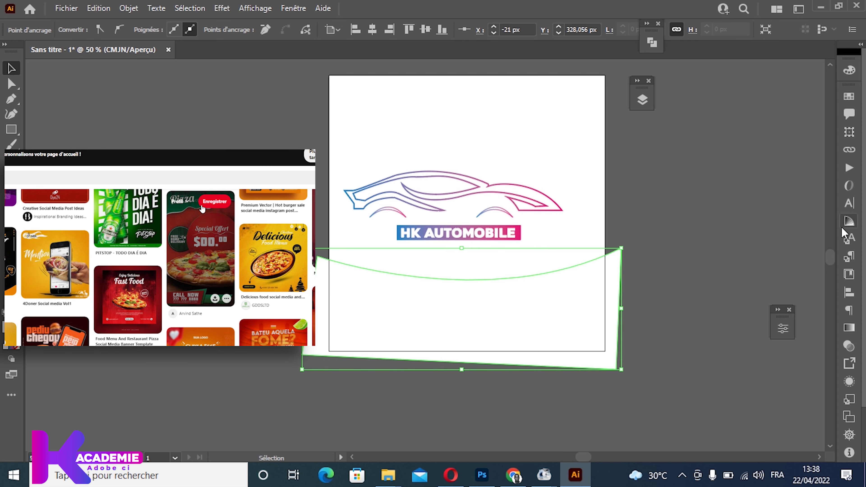
Copy the text bar's blue-to-pink gradient onto the new wave shape with the Eyedropper
double_click(8, 326)
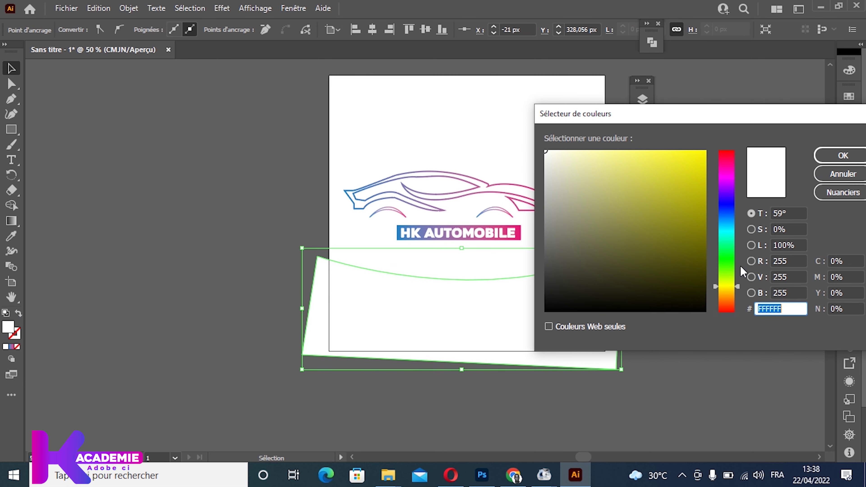
mouse_move(656, 131)
mouse_down()
mouse_move(299, 190)
mouse_move(691, 186)
mouse_up()
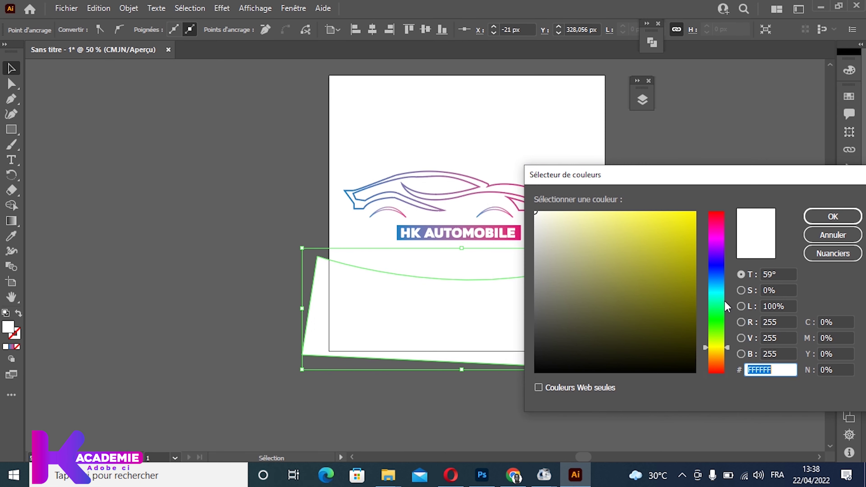
click(833, 234)
key(i)
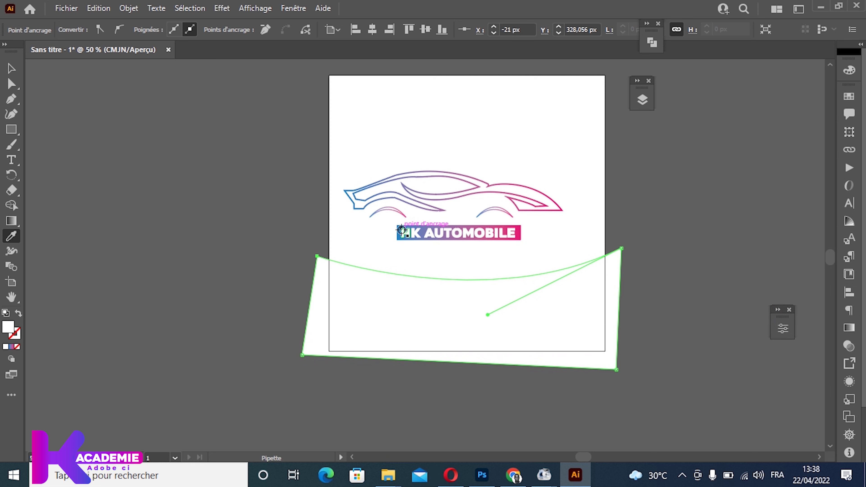
click(402, 229)
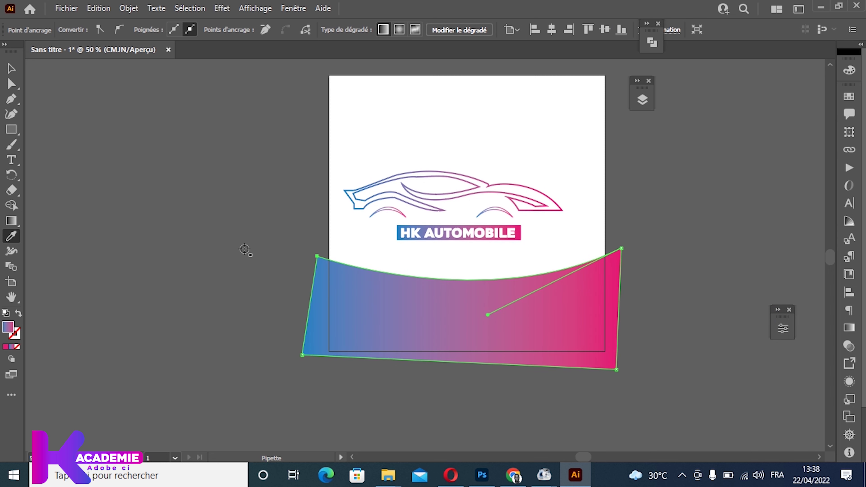
click(12, 69)
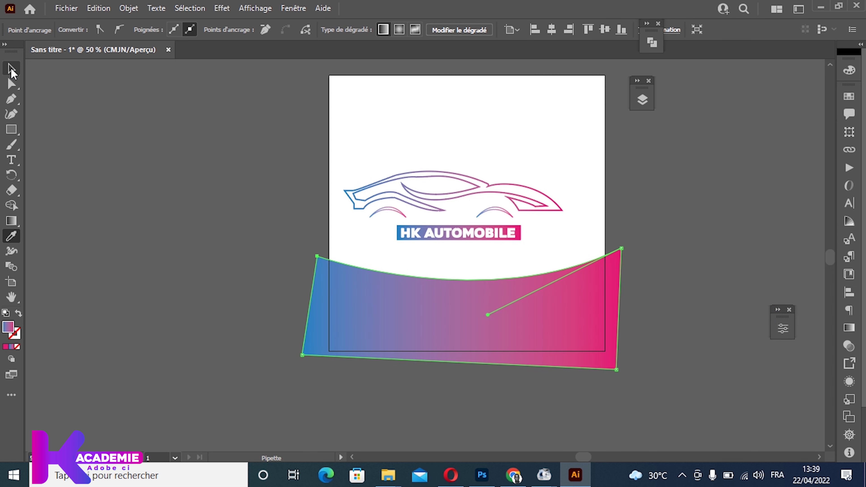
click(105, 186)
click(433, 296)
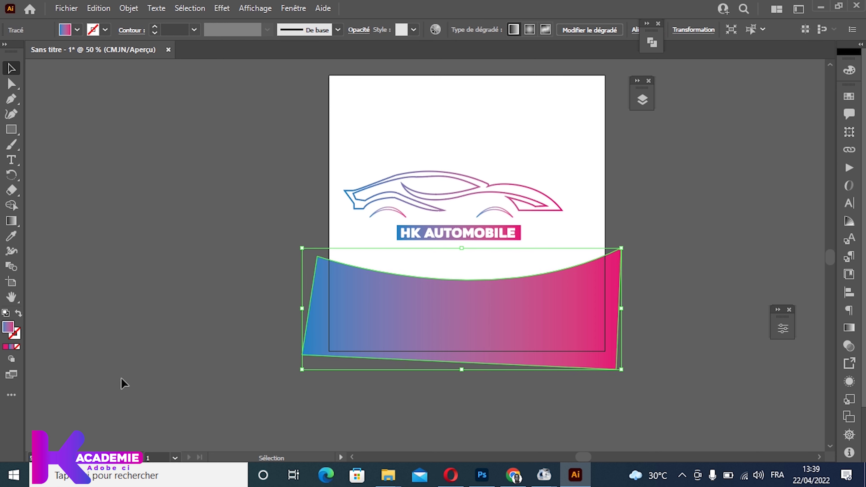
Draw a curved shape near the top of the artboard with the Pen tool, ending on a sharp corner
key(p)
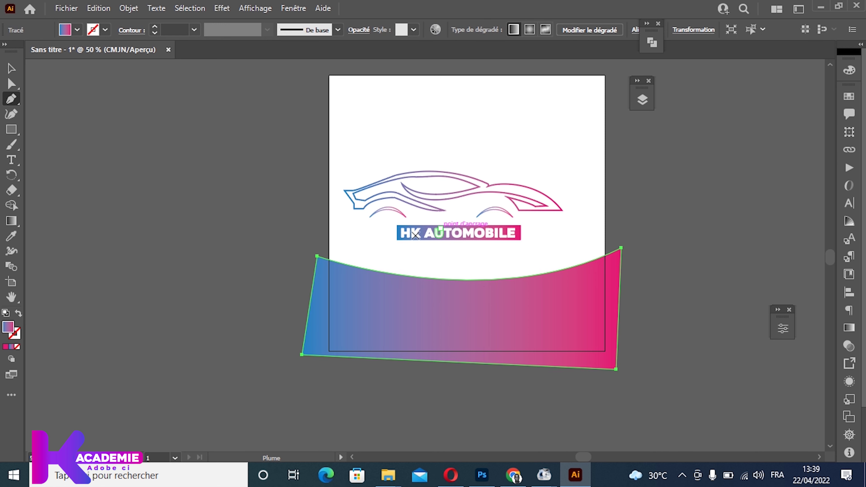
click(349, 149)
drag(520, 122, 581, 74)
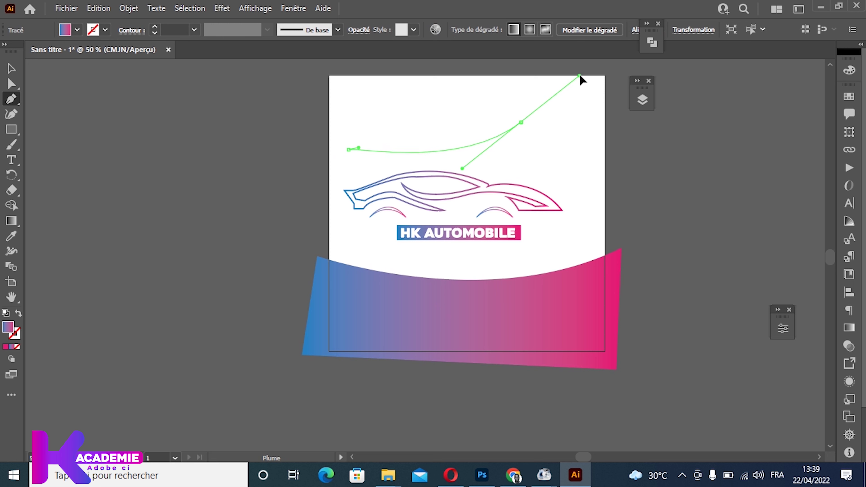
click(521, 122)
mouse_move(363, 122)
mouse_down()
mouse_move(295, 88)
mouse_move(334, 73)
mouse_move(324, 74)
mouse_up()
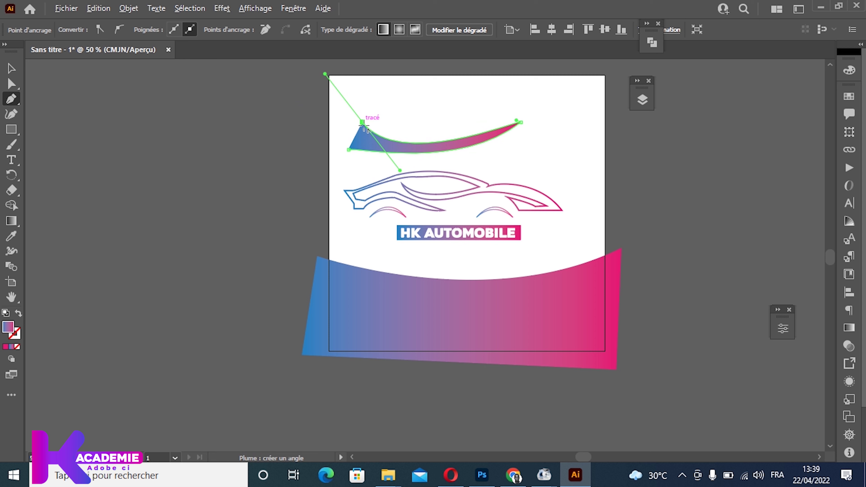
mouse_move(363, 123)
mouse_down()
mouse_move(369, 160)
mouse_move(349, 151)
mouse_up()
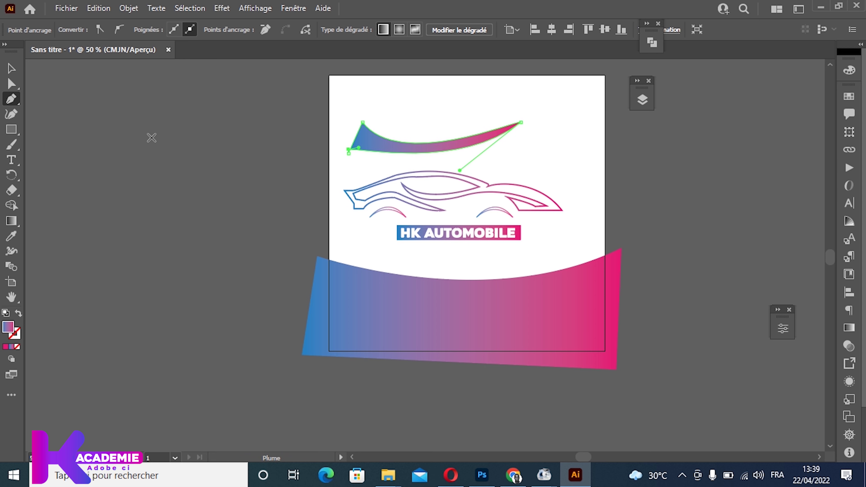
Delete the top gradient curve shape and move the lower wave shape down and right
key(v)
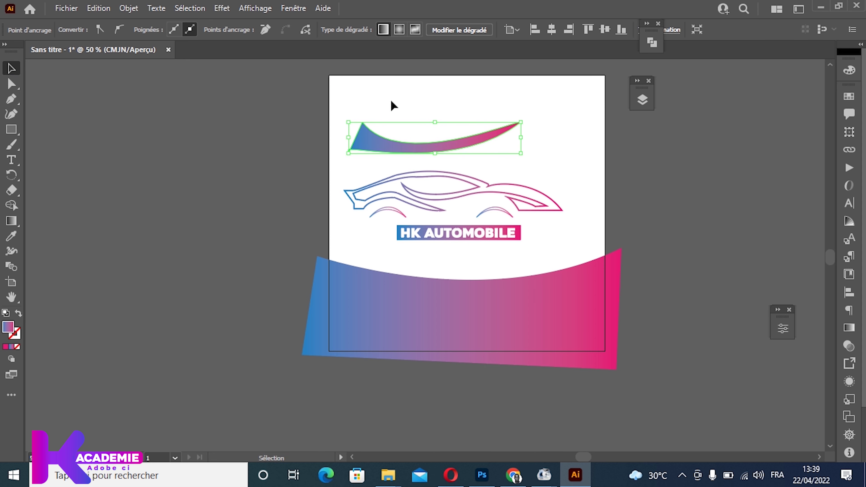
key(Delete)
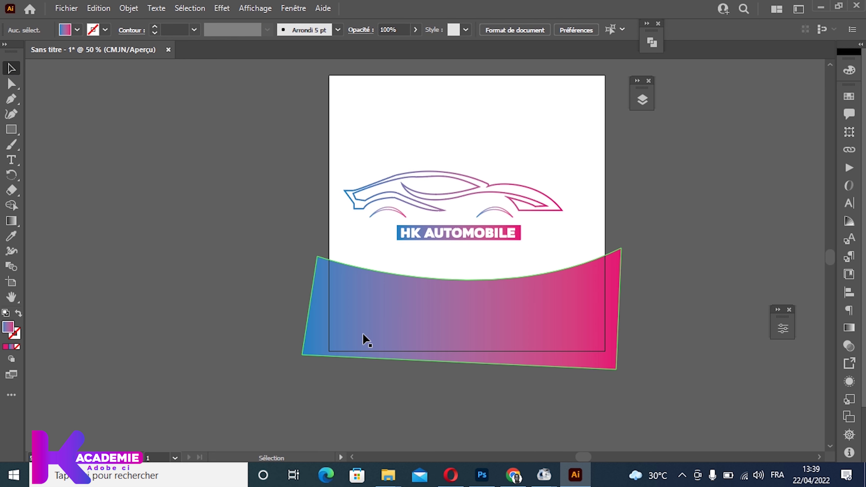
drag(387, 297, 429, 353)
key(Delete)
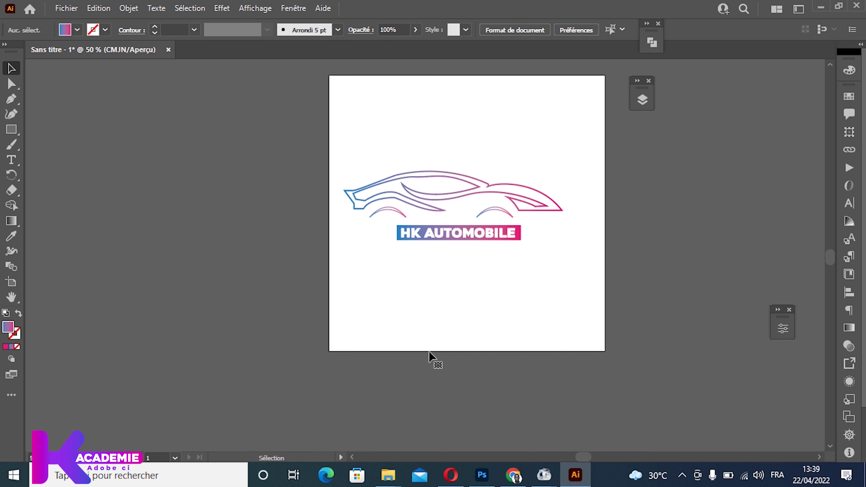
key(ctrl+plus)
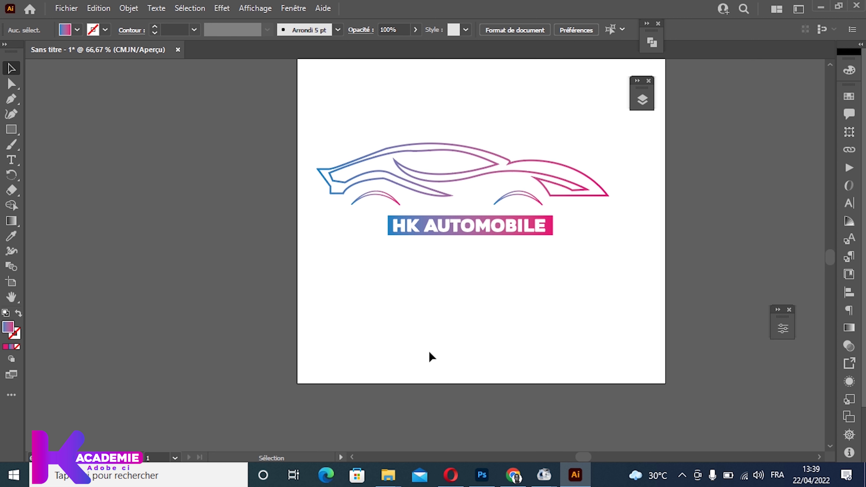
key(ctrl+1)
scroll(460, 333, up, 3)
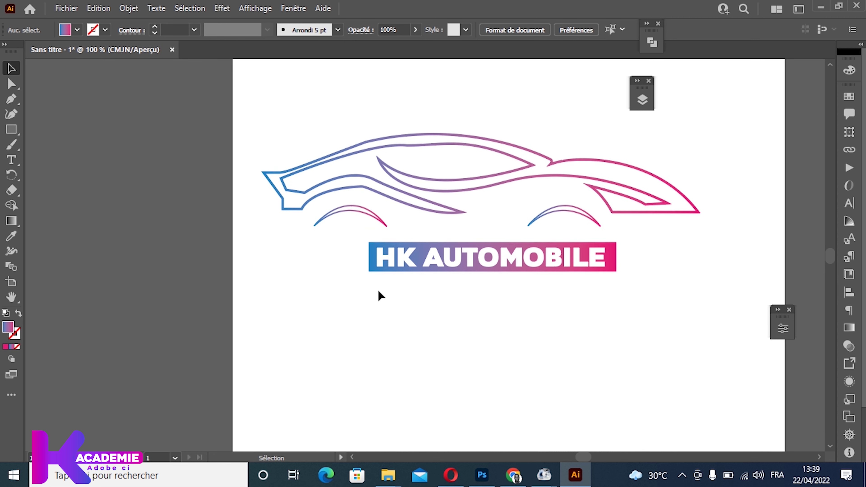